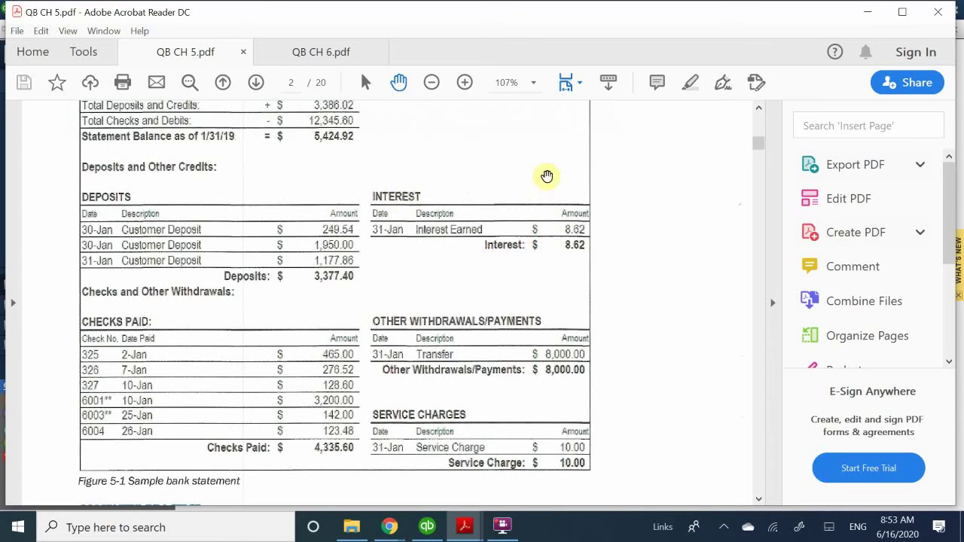
- Review the deposits, interest, checks paid, withdrawals and service charges on the sample bank statement
scroll(464, 226, "down", 5)
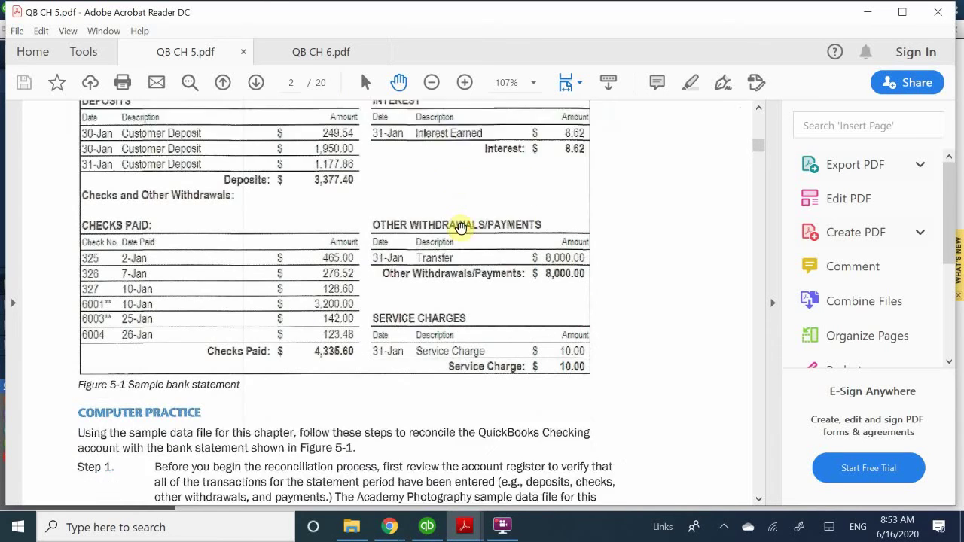
scroll(462, 227, "up", 4)
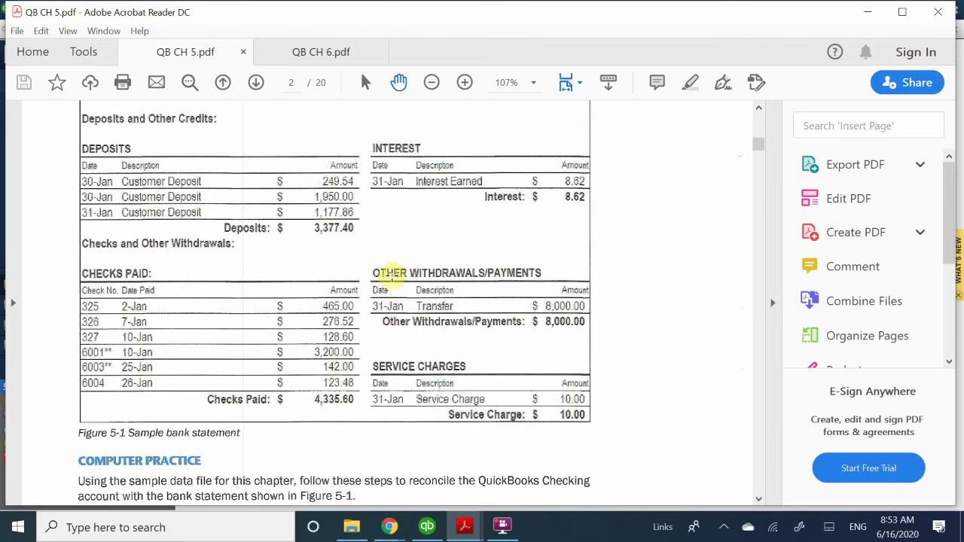
scroll(391, 265, "up", 3)
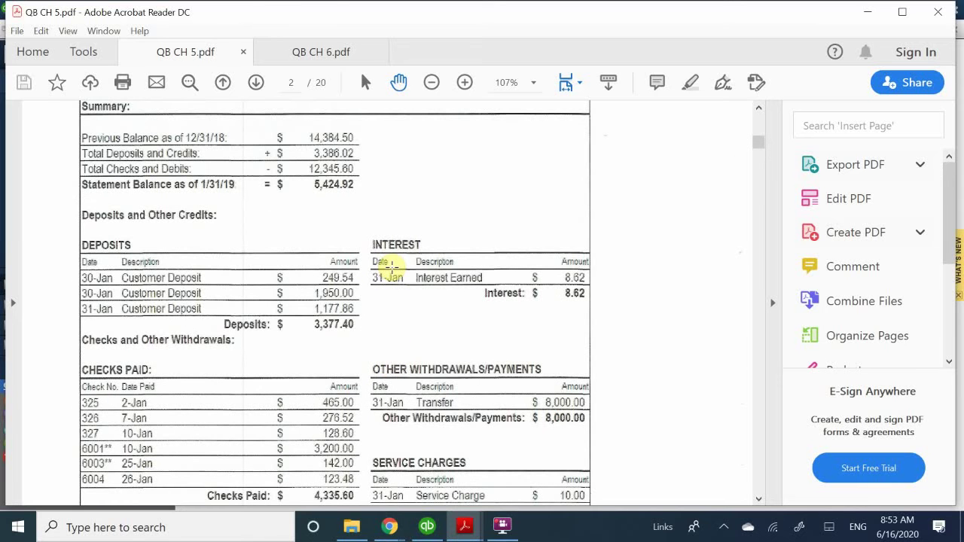
scroll(328, 198, "down", 1)
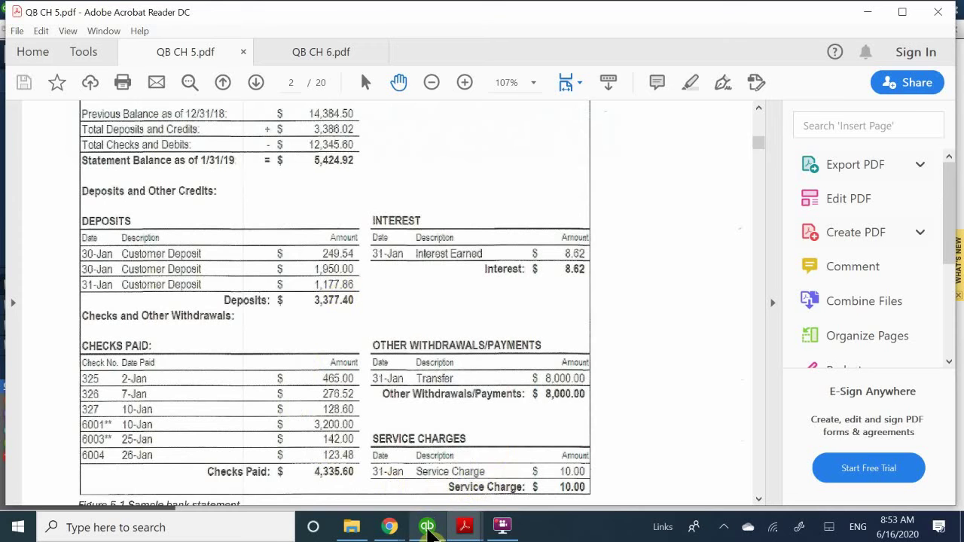
- Switch to QuickBooks and look at the Make Deposits window, then return to the home page
mouse_move(429, 525)
left_click(443, 490)
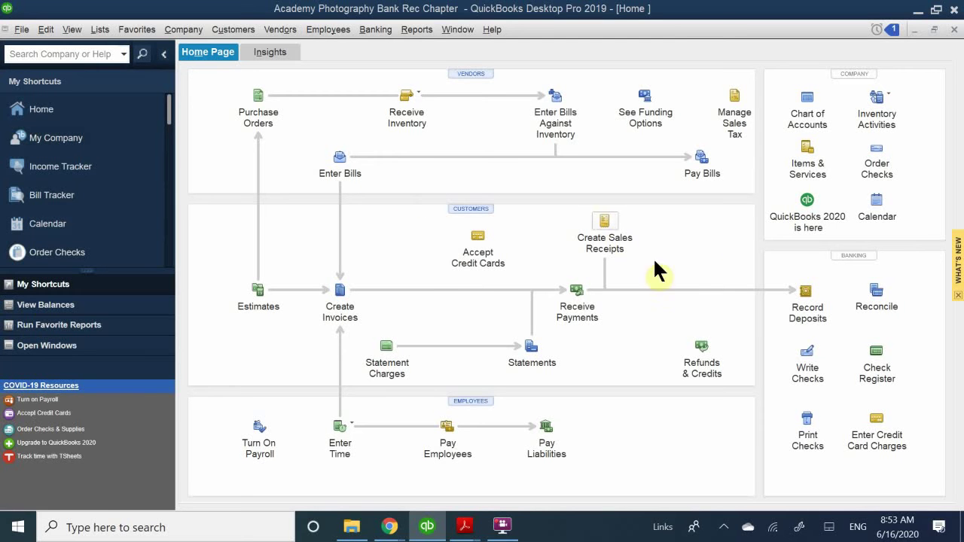
left_click(802, 305)
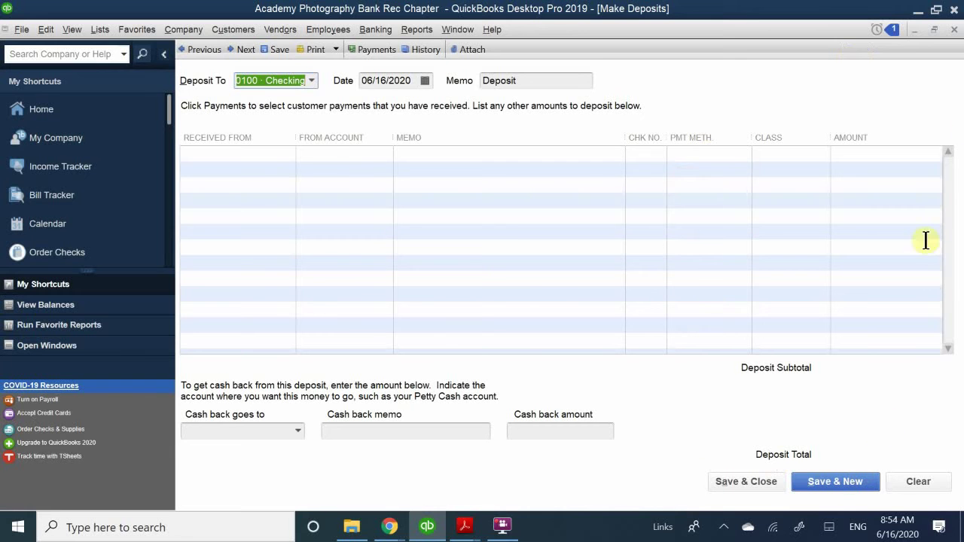
left_click(952, 30)
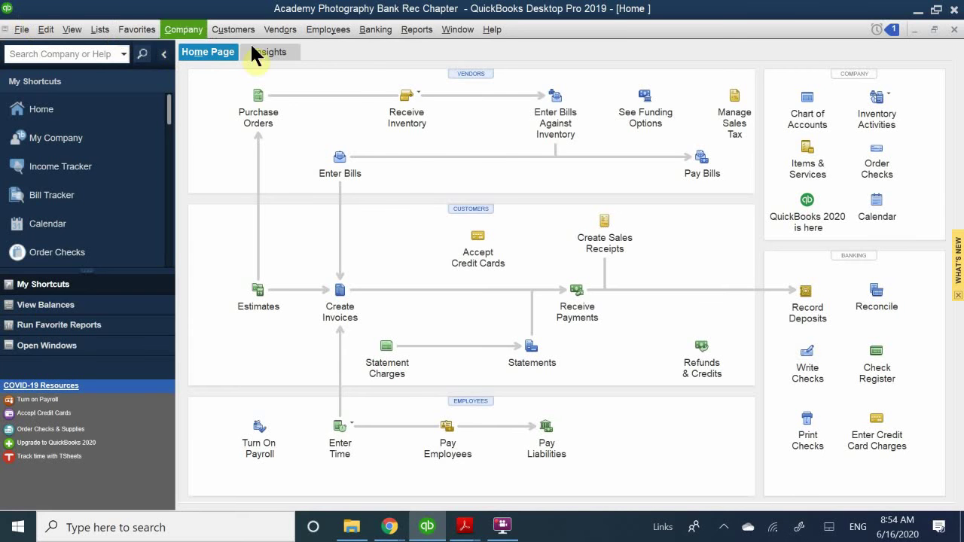
- Start a bank reconciliation and choose 10100 · Checking as the account to reconcile
left_click(369, 32)
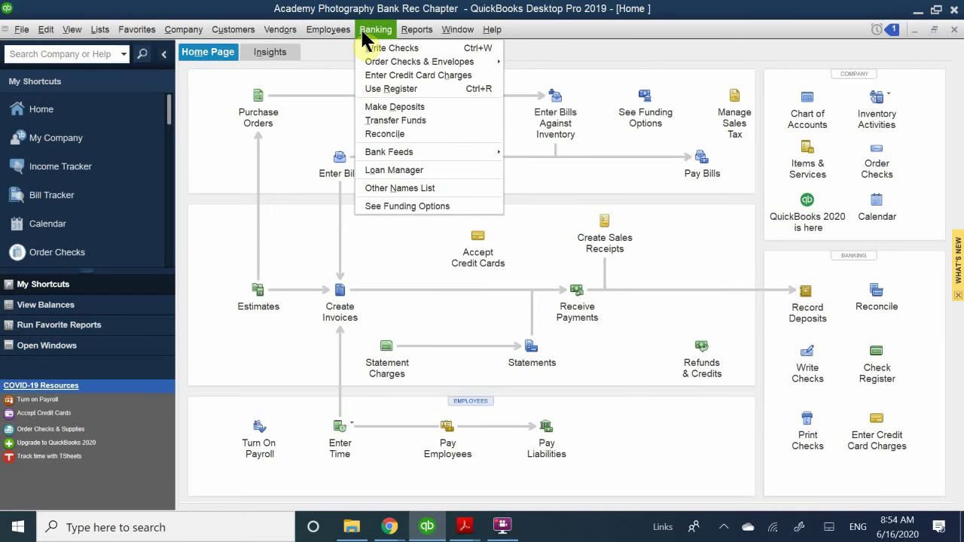
left_click(406, 133)
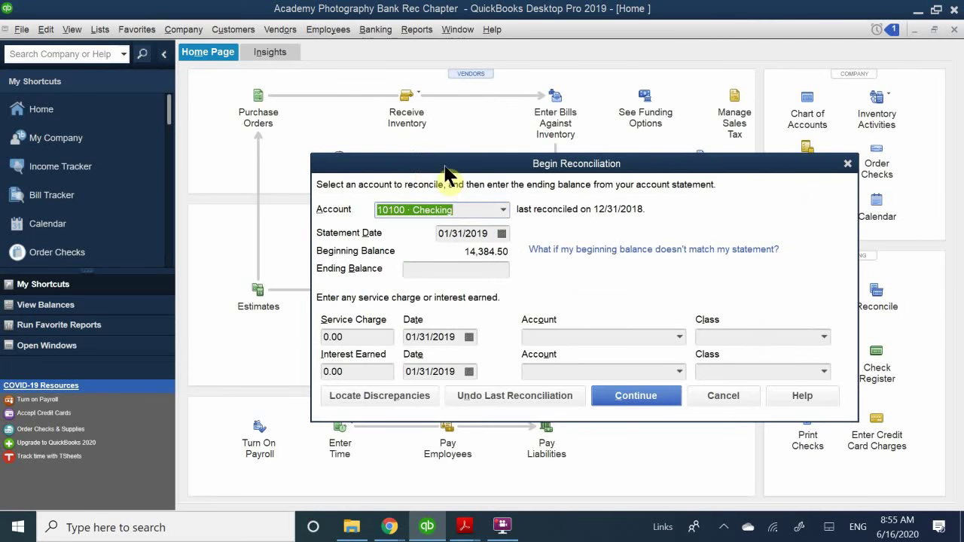
left_click_drag(479, 163, 420, 105)
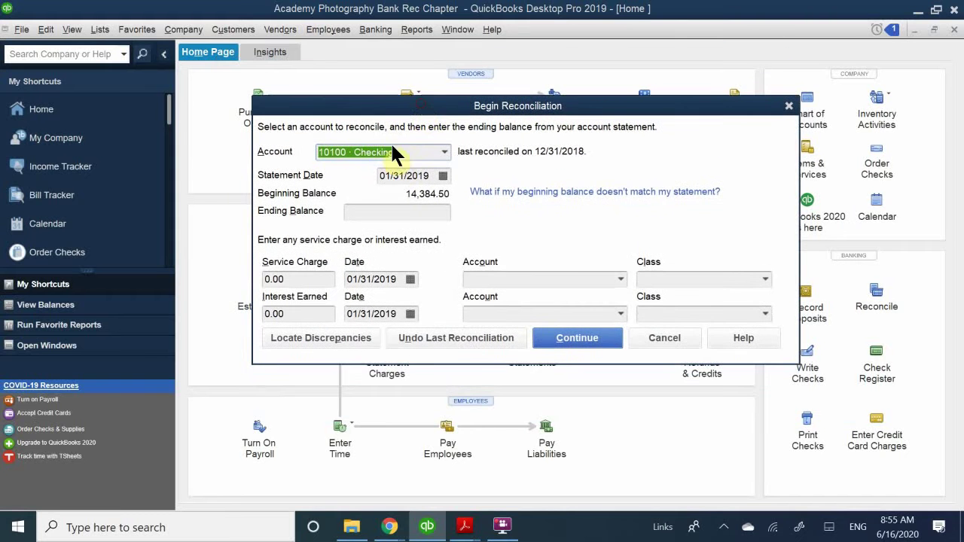
left_click(445, 151)
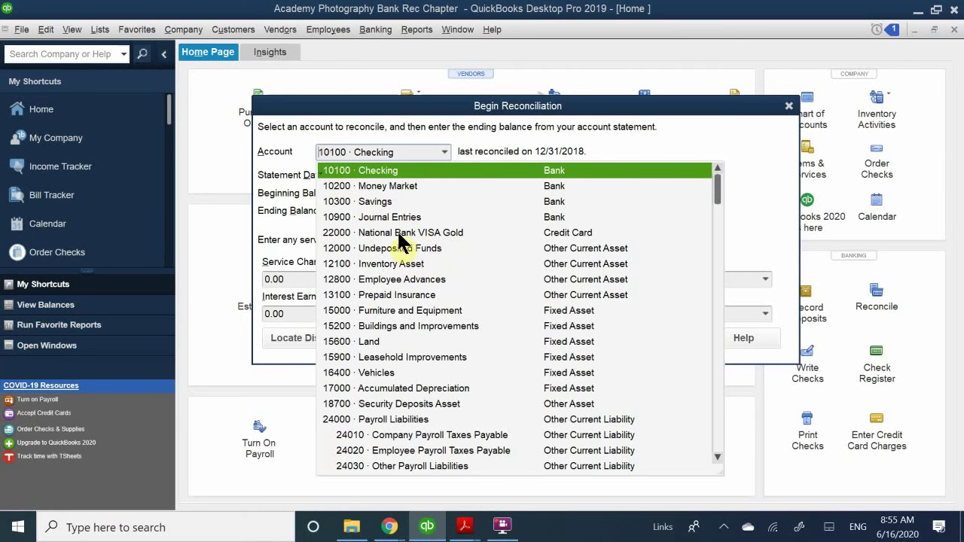
scroll(418, 253, "down", 3)
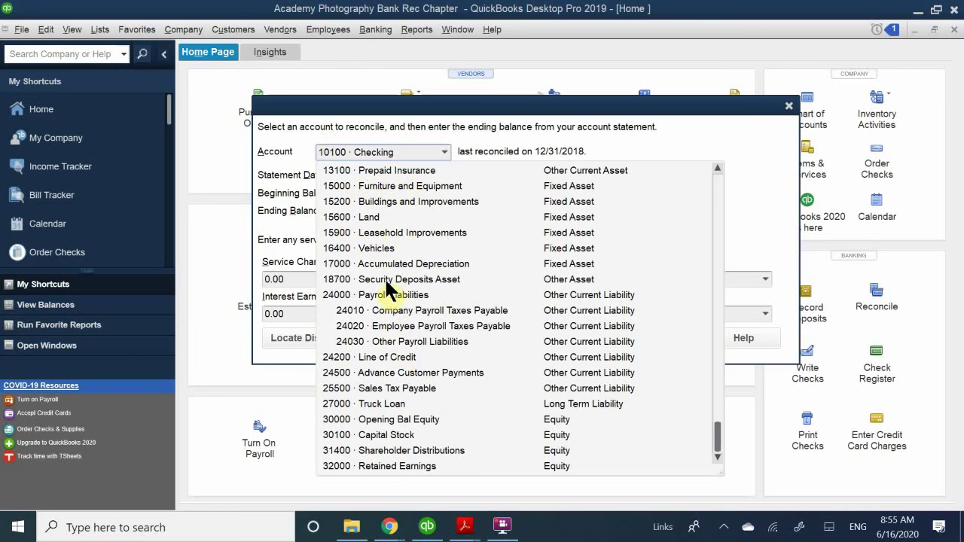
scroll(387, 163, "up", 7)
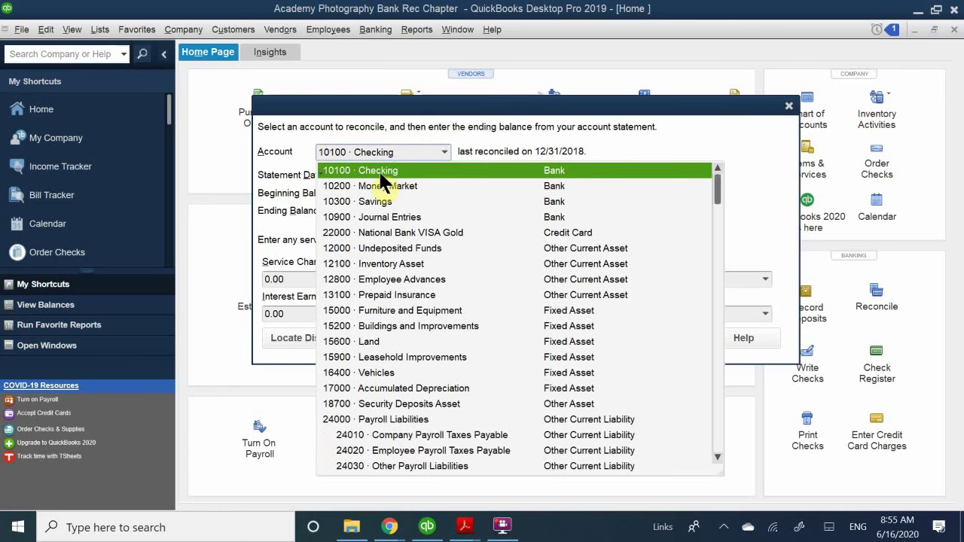
left_click(361, 170)
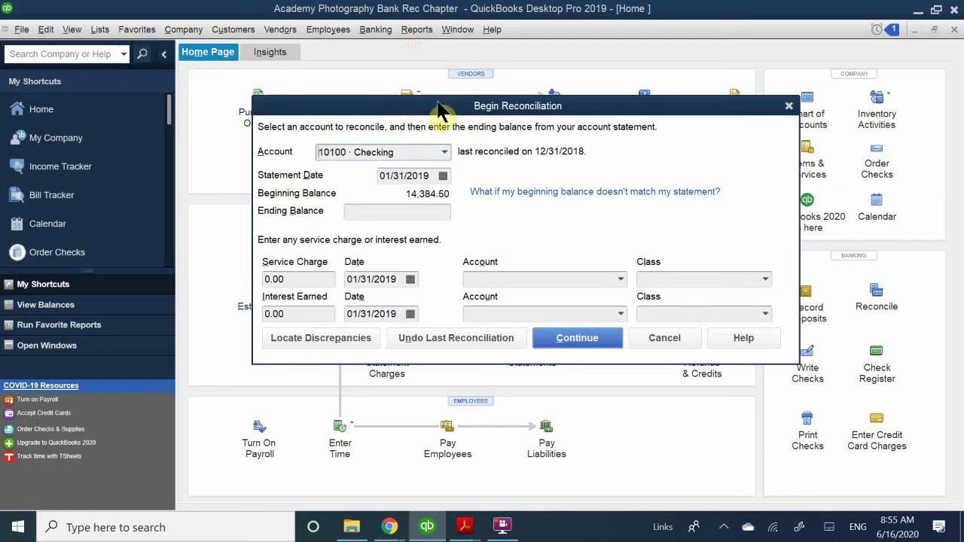
mouse_move(441, 108)
left_mouse_down()
mouse_move(394, 108)
mouse_move(482, 72)
mouse_move(462, 65)
mouse_move(452, 96)
left_mouse_up()
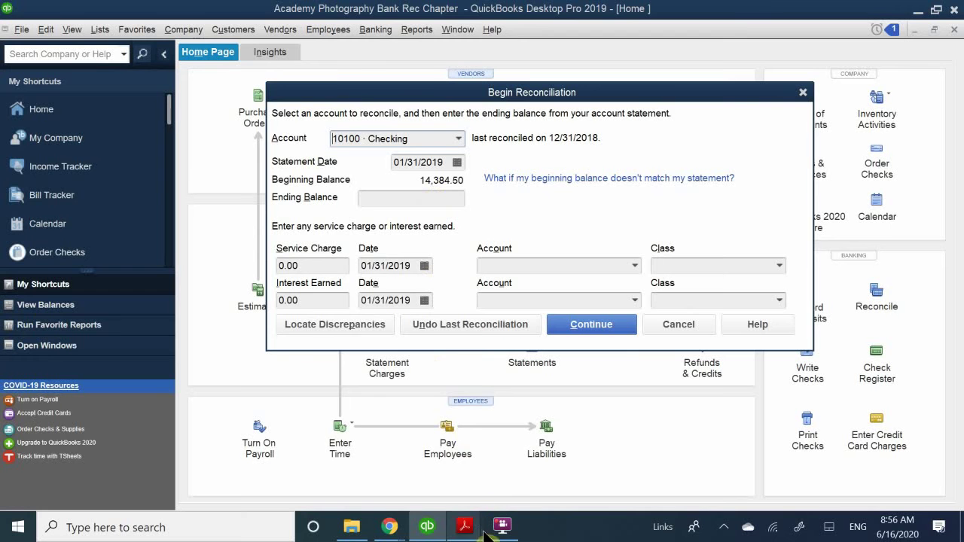
- Compare the reconciliation's statement date with the bank statement in QB CH 5.pdf and look up its summary balances
mouse_move(469, 531)
mouse_move(440, 473)
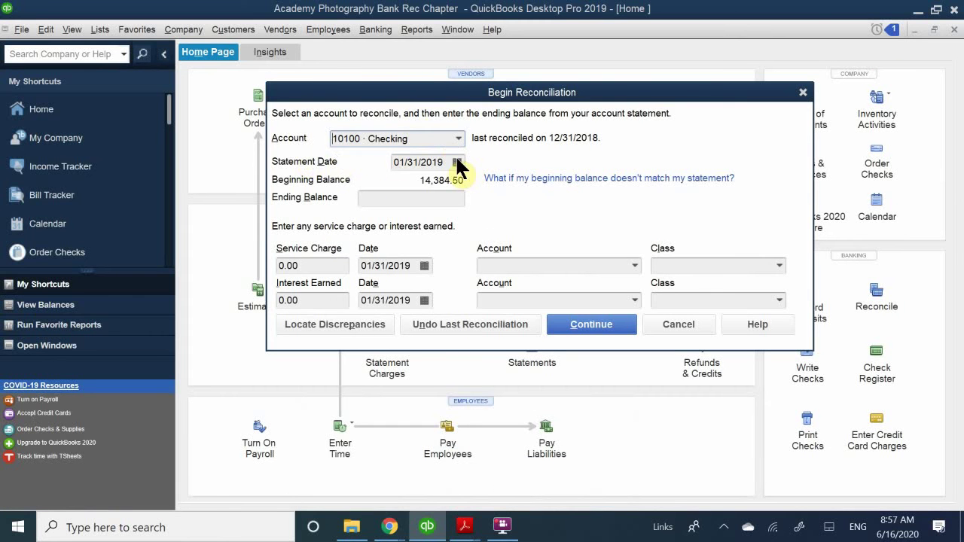
left_click(403, 164)
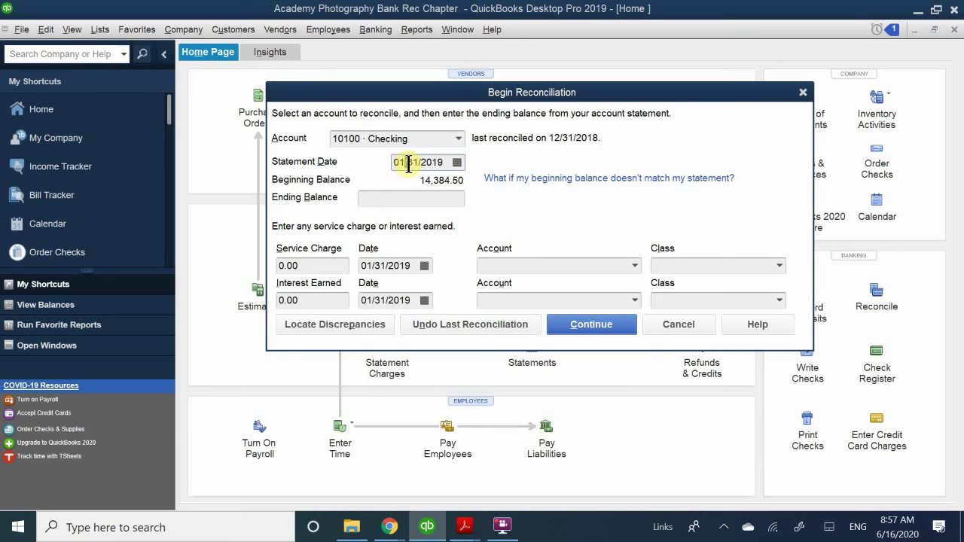
left_click(426, 162)
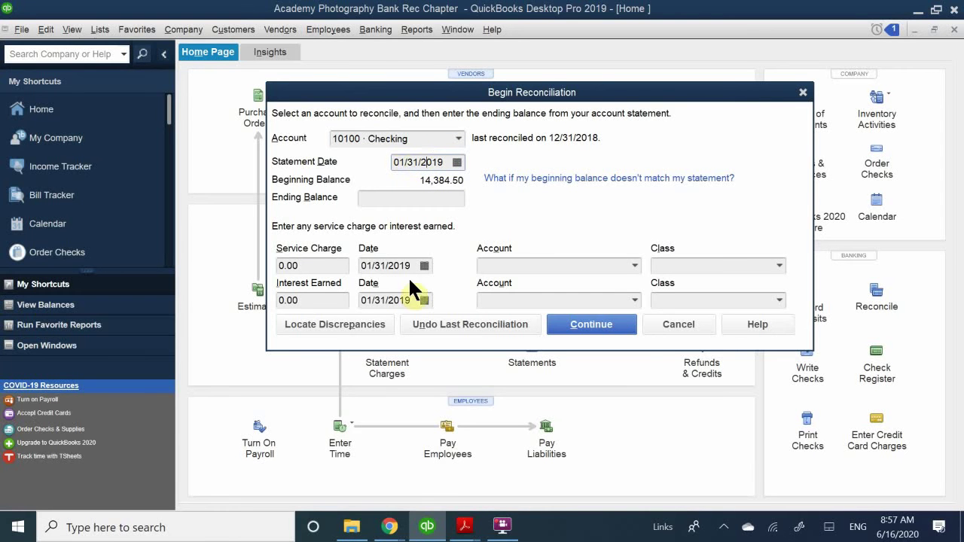
mouse_move(425, 529)
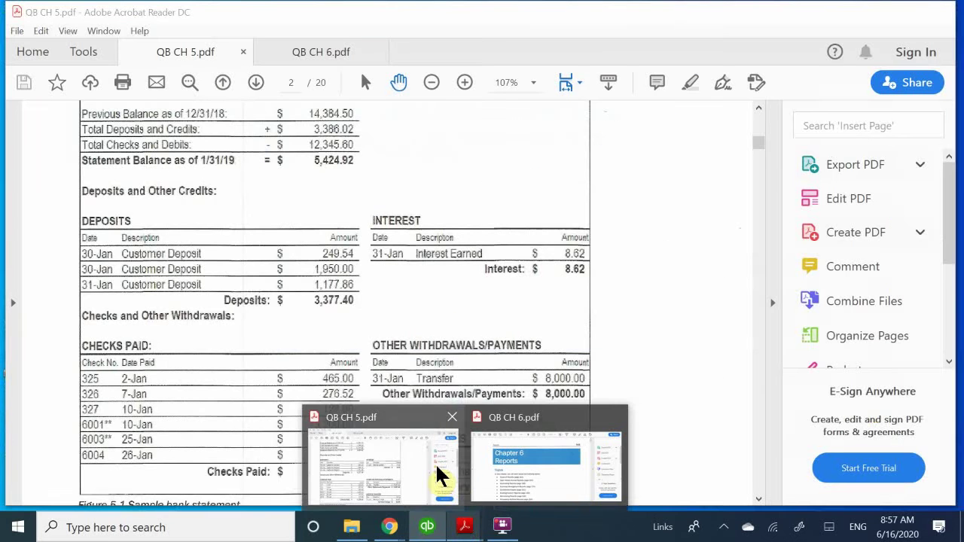
left_click(440, 475)
scroll(414, 344, "up", 4)
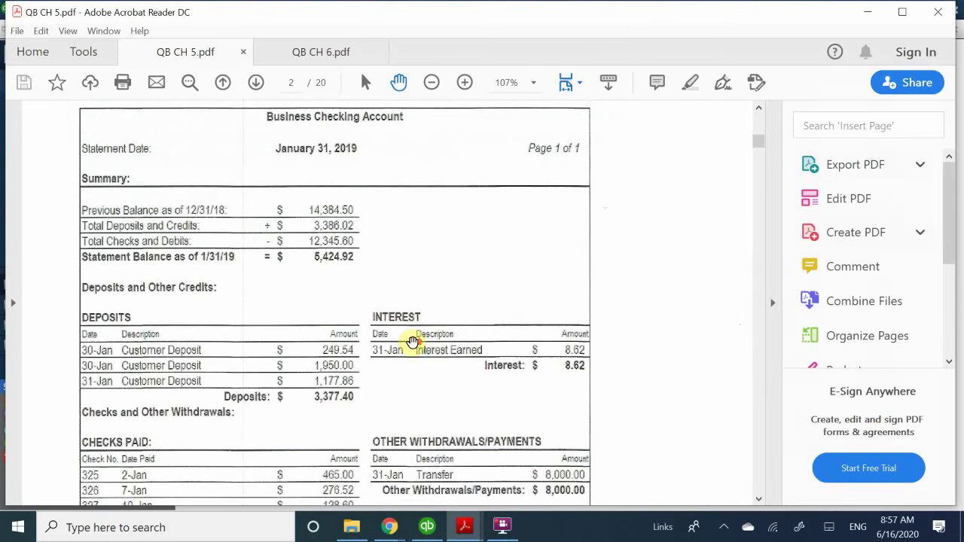
scroll(406, 339, "down", 1)
scroll(411, 339, "up", 3)
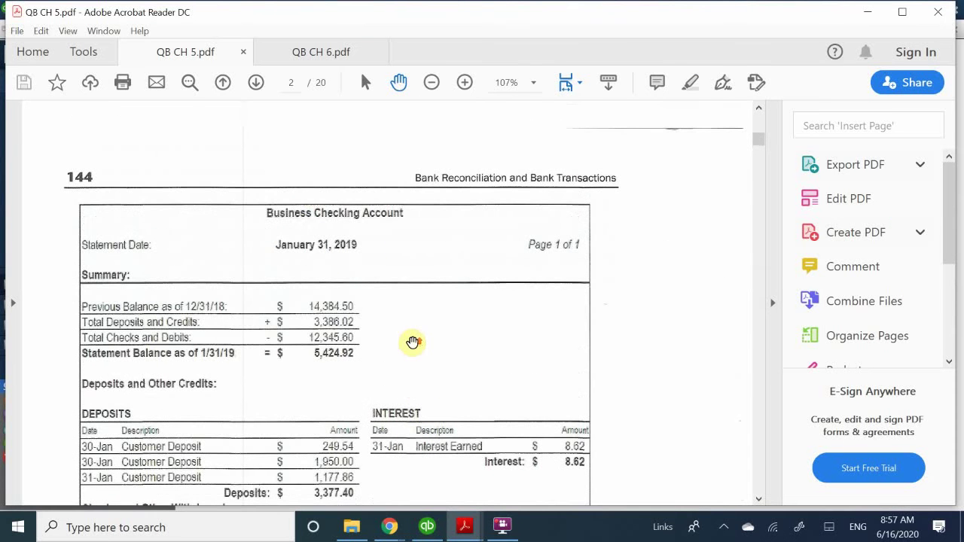
scroll(315, 248, "down", 2)
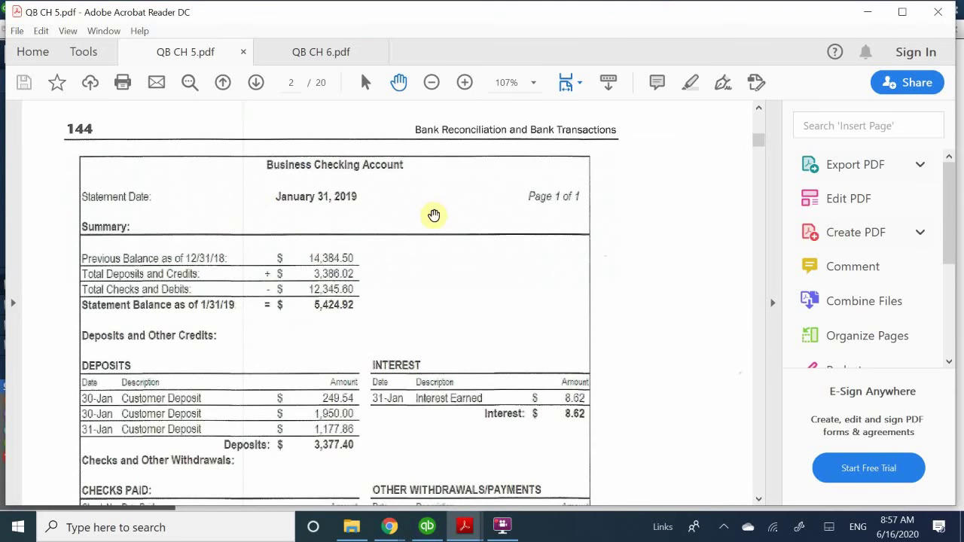
scroll(428, 211, "down", 1)
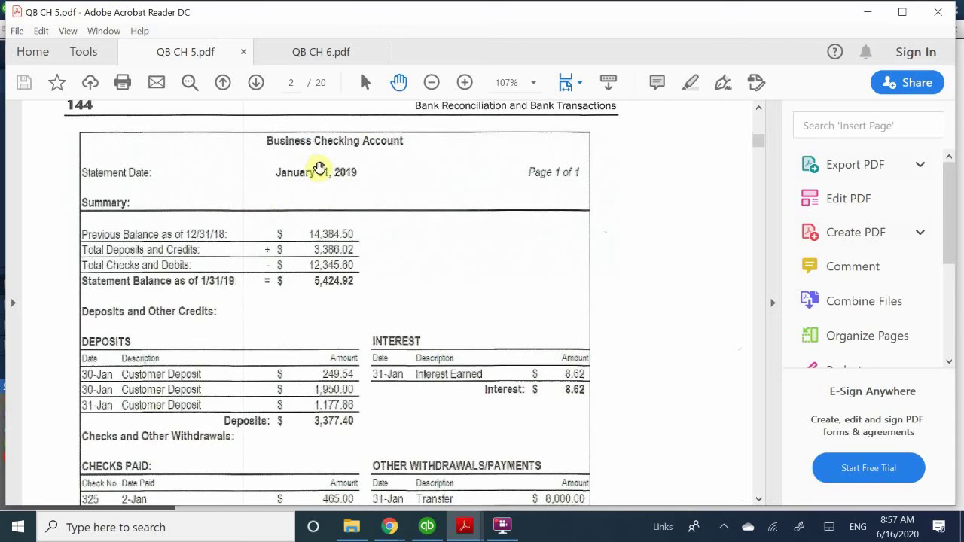
scroll(373, 176, "down", 1)
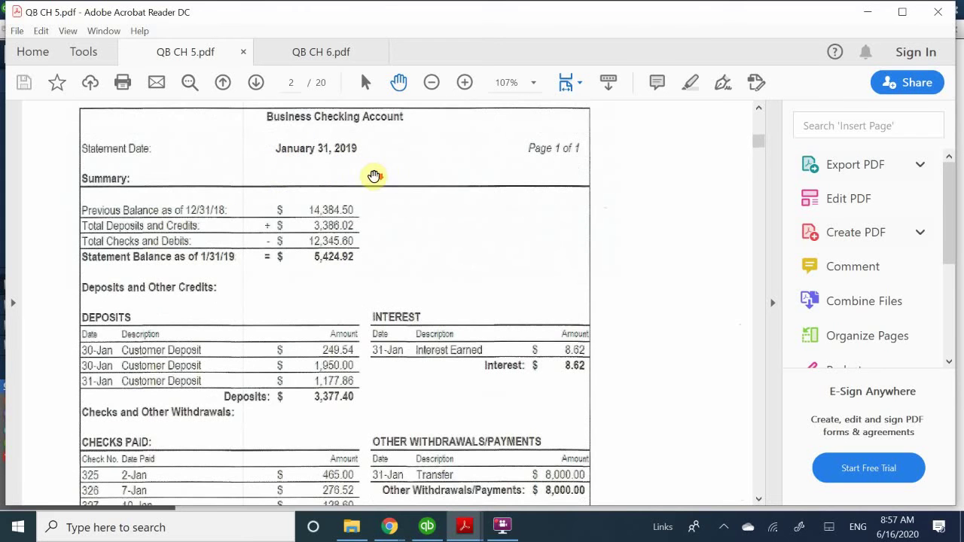
scroll(291, 151, "down", 1)
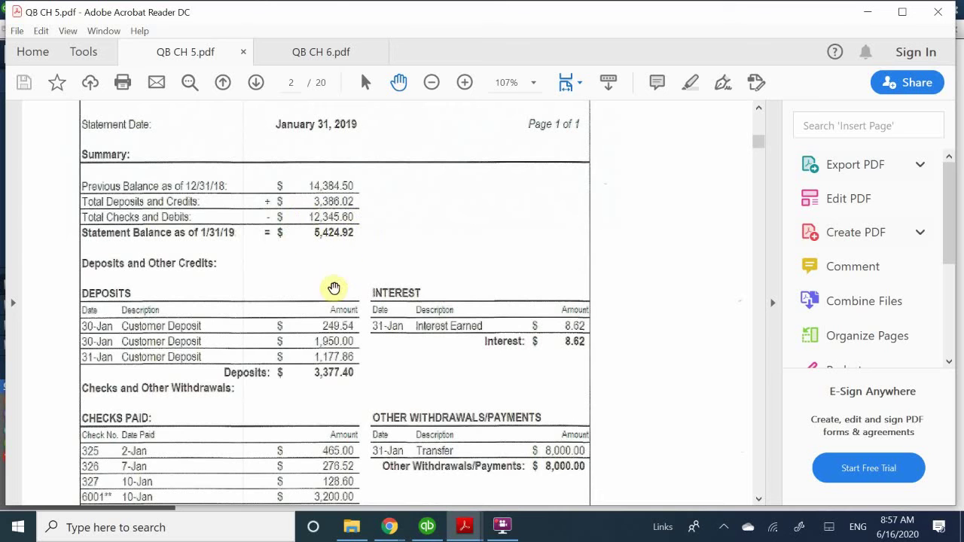
- Return to QuickBooks and set the reconciliation's ending balance to 5424.92
left_click(427, 527)
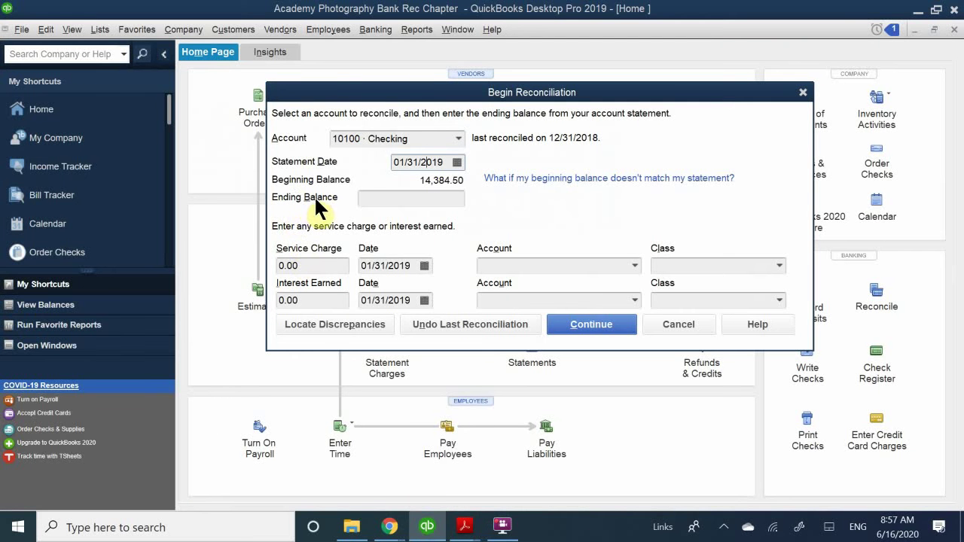
left_click(382, 197)
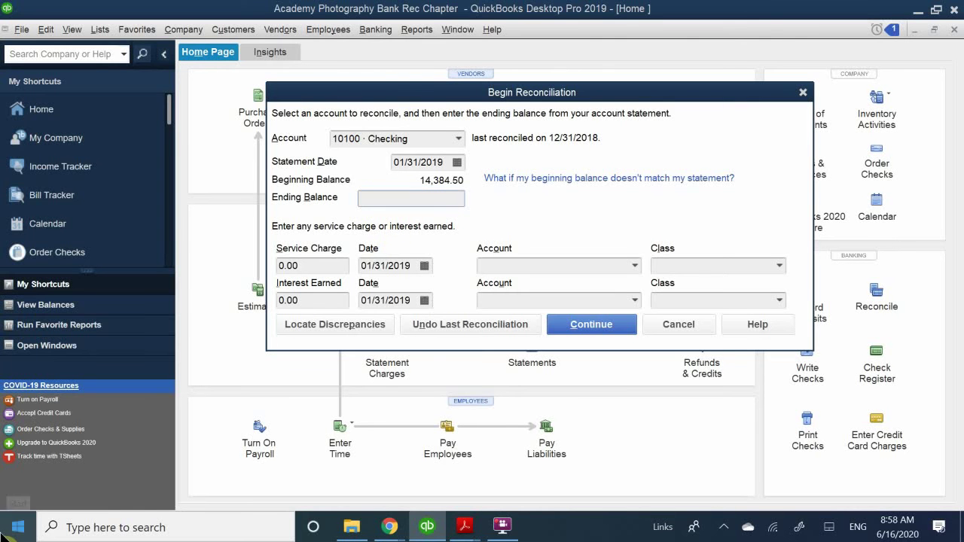
type("5424.9")
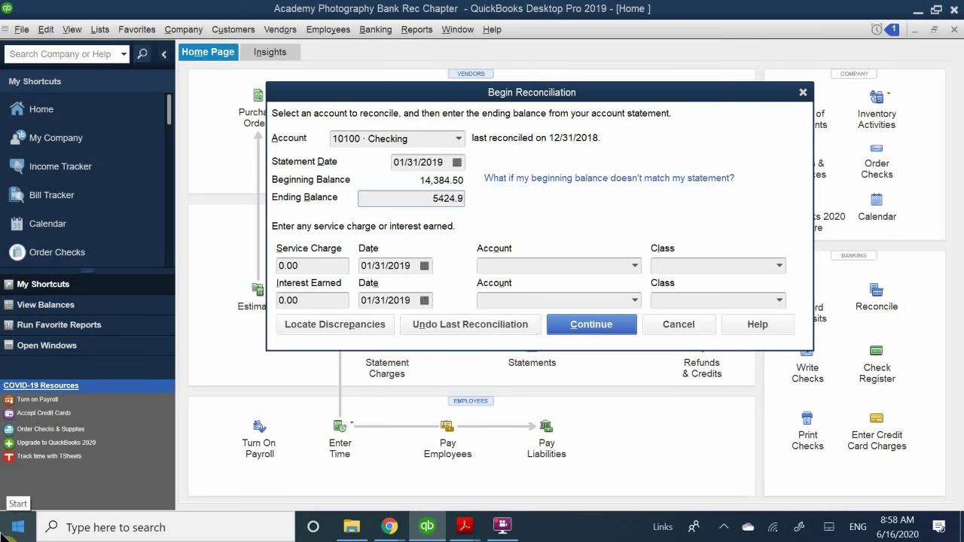
type("2")
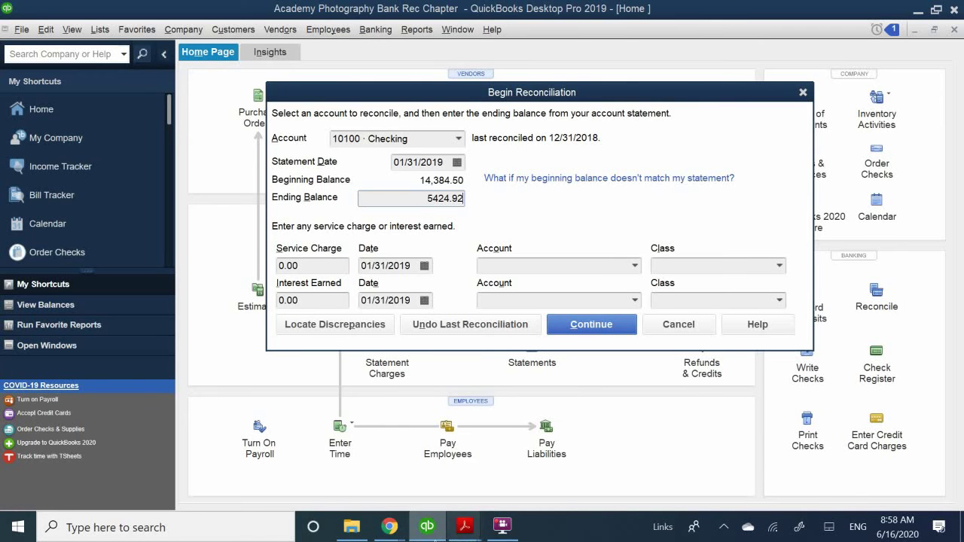
- Switch to QB CH 5.pdf and look up the interest earned and service charge on the sample bank statement
mouse_move(427, 531)
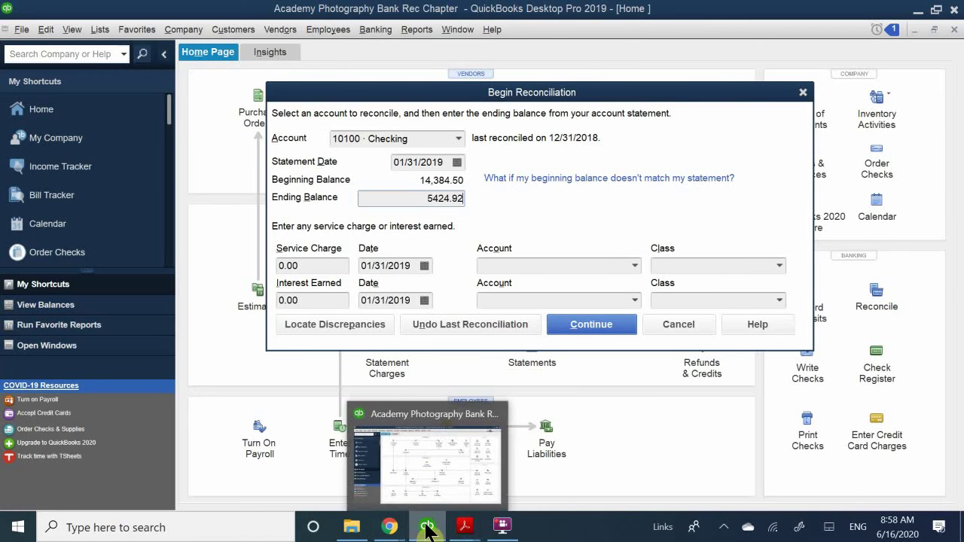
mouse_move(465, 527)
mouse_move(425, 469)
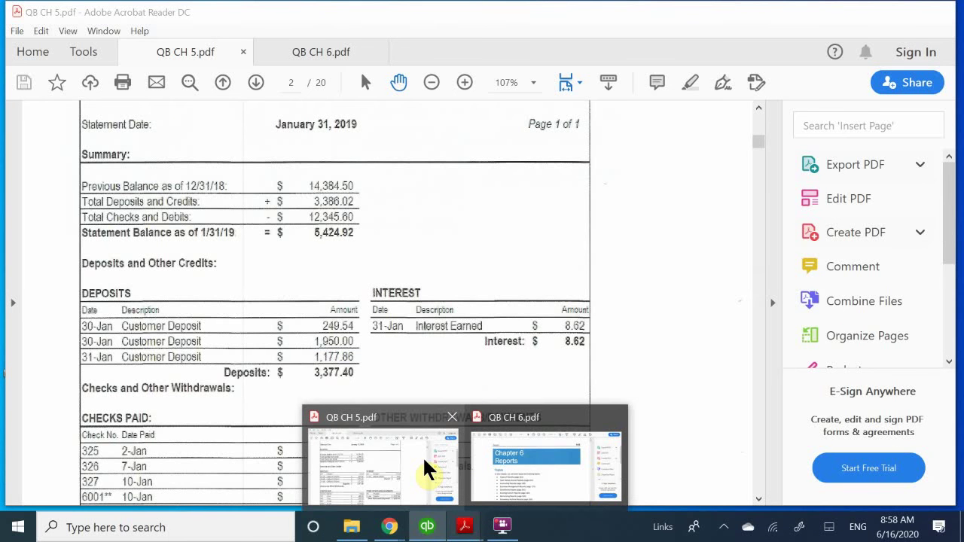
left_click(425, 467)
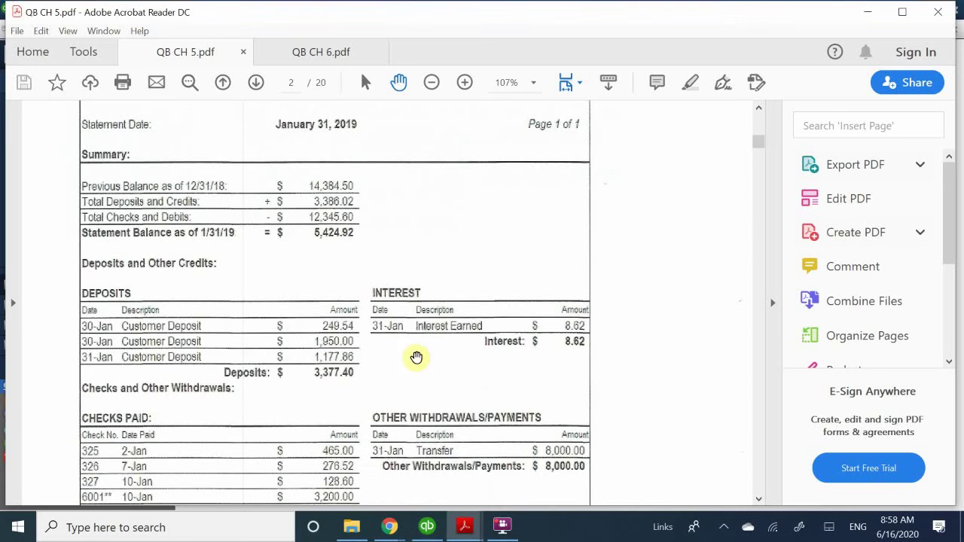
scroll(420, 251, "down", 3)
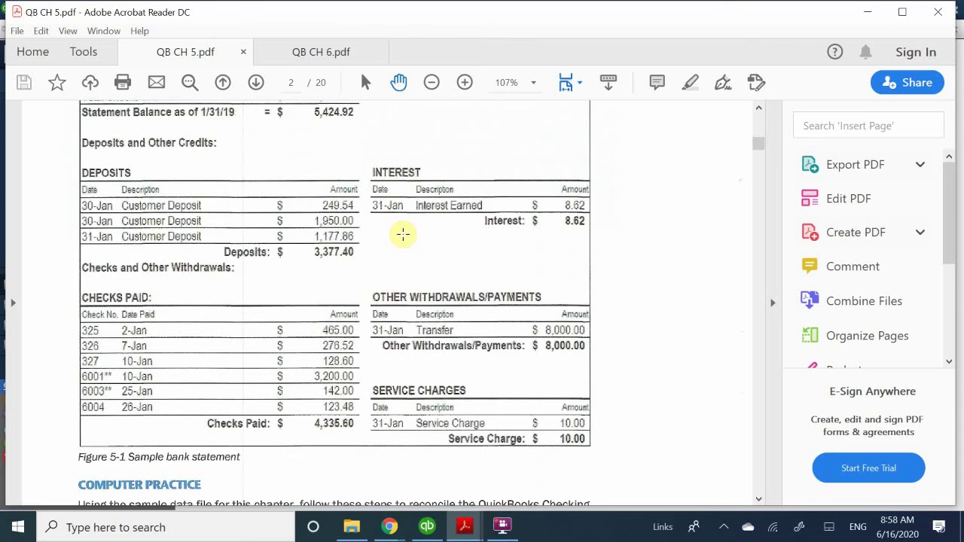
scroll(402, 234, "up", 1)
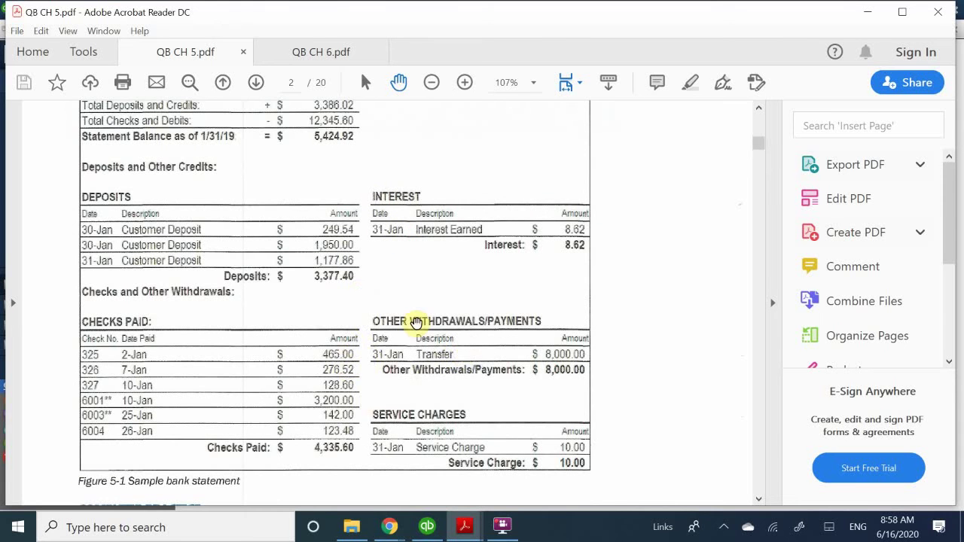
scroll(424, 316, "down", 3)
scroll(423, 316, "down", 2)
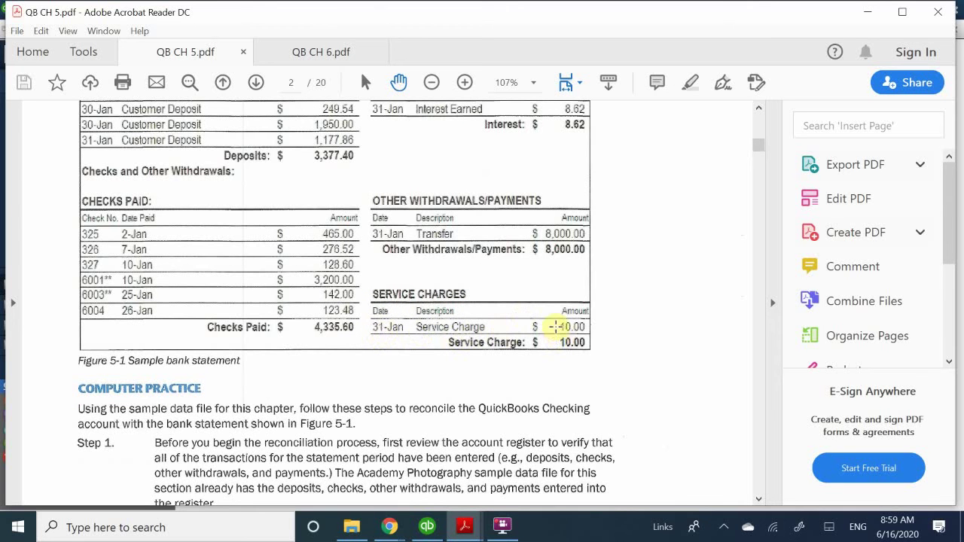
- Return to QuickBooks and enter a service charge of 10.00 with account 60400 · Bank Service Charges and class Overhead
left_click(429, 529)
left_click(316, 265)
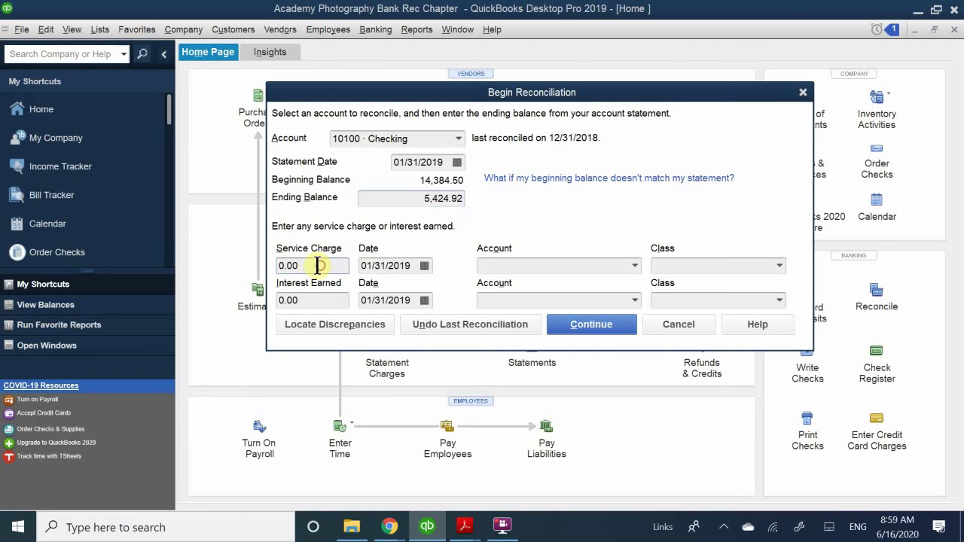
type("10.00")
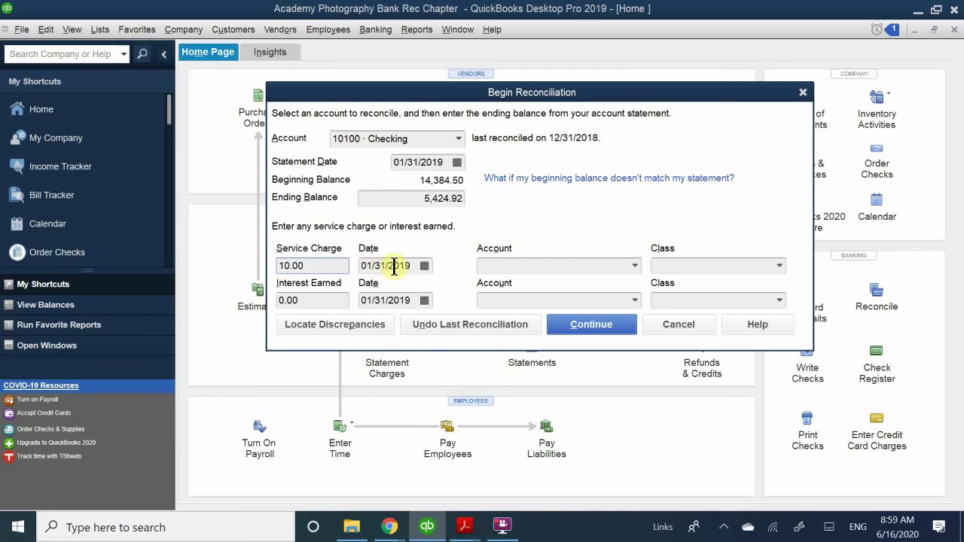
left_click(516, 267)
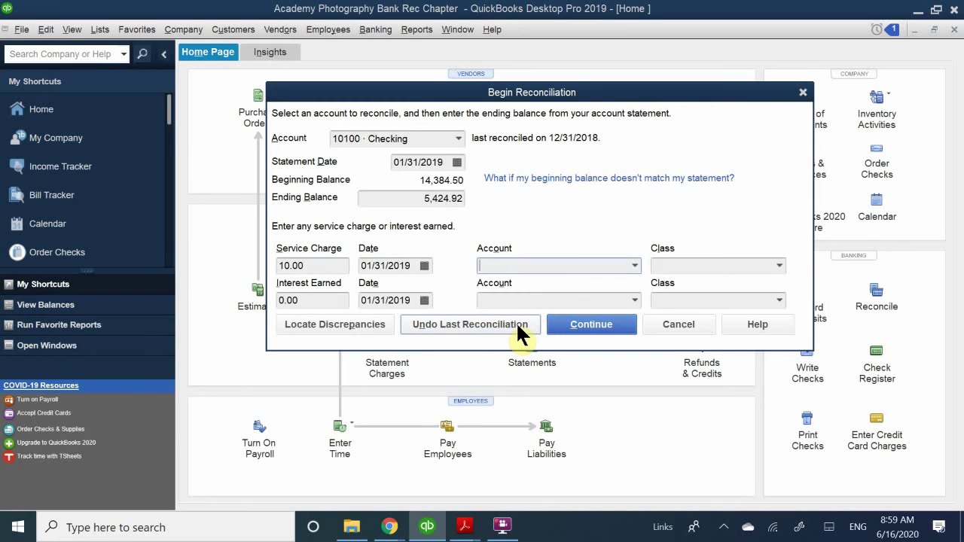
type("ser")
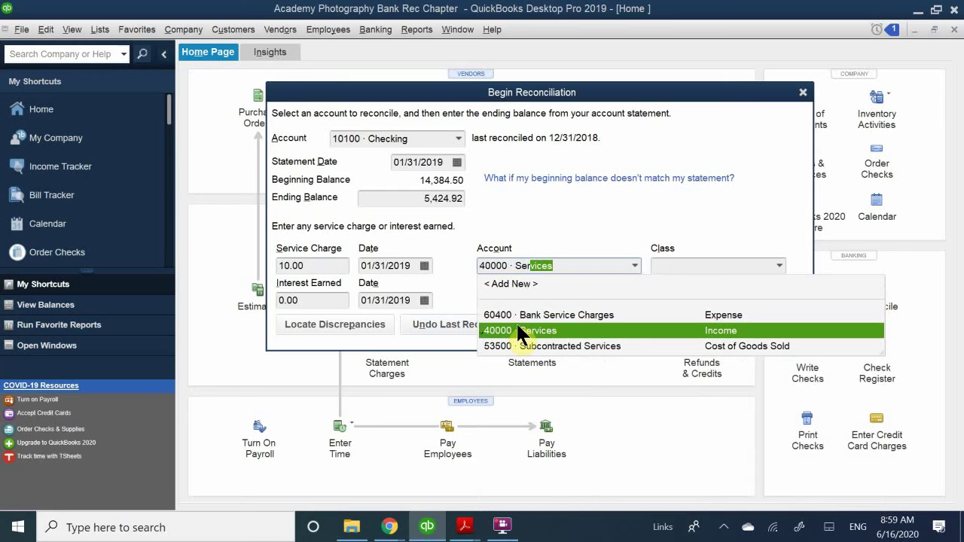
left_click(589, 315)
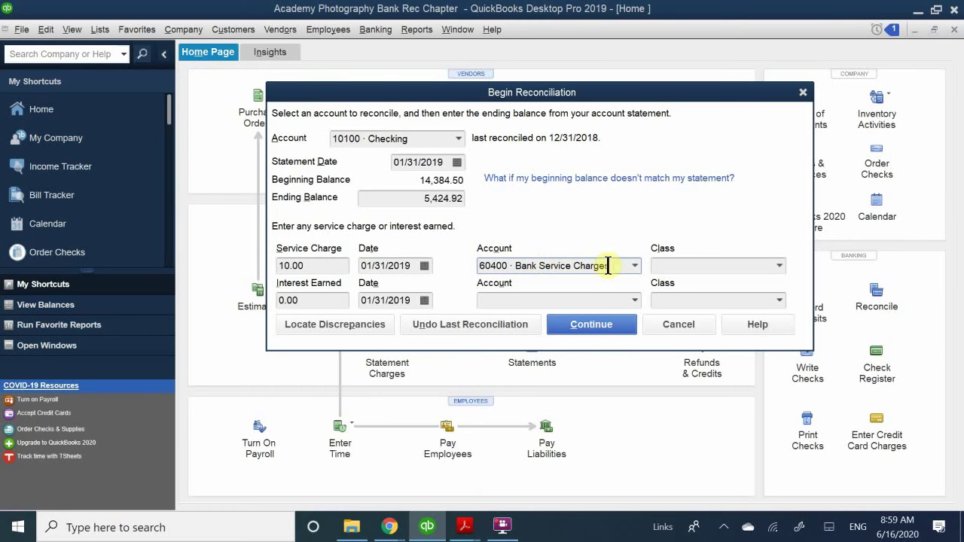
left_click(678, 272)
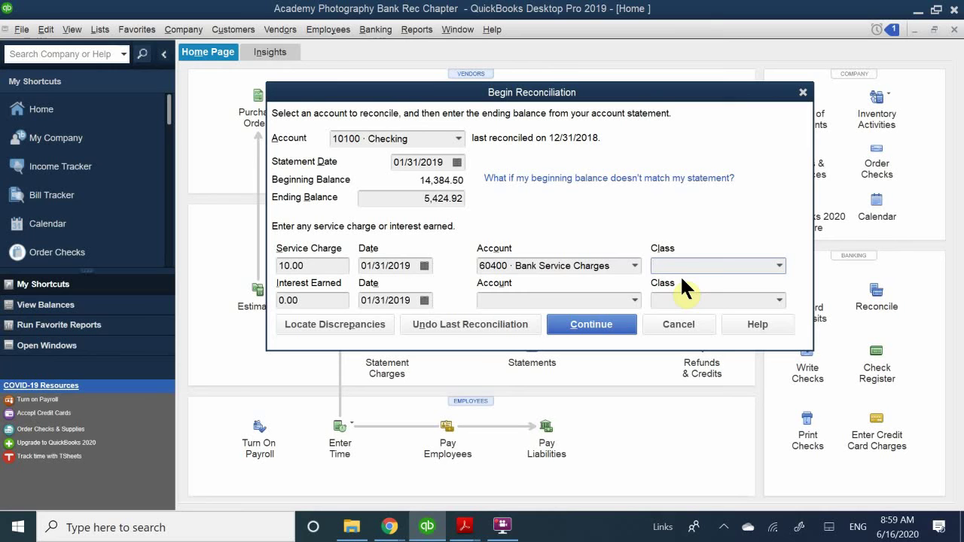
type("Over")
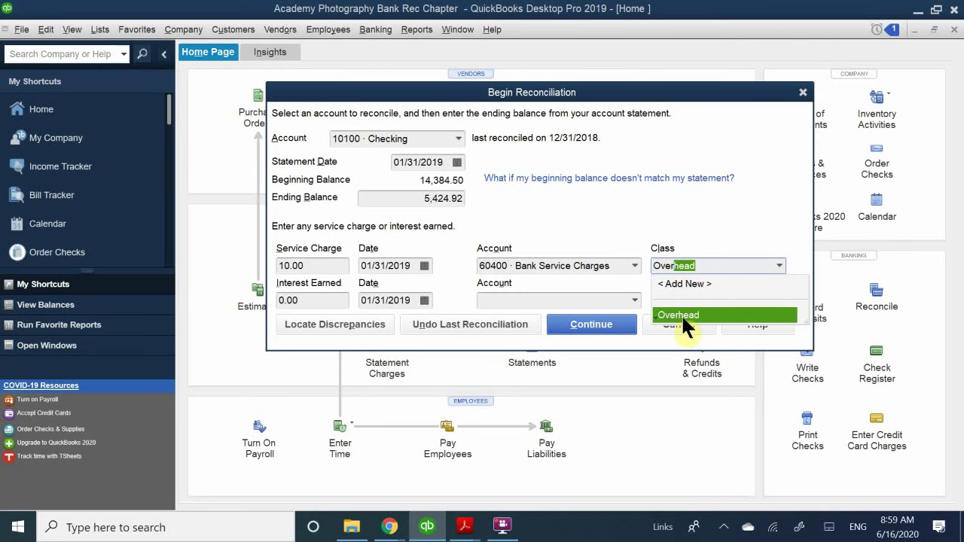
left_click(685, 311)
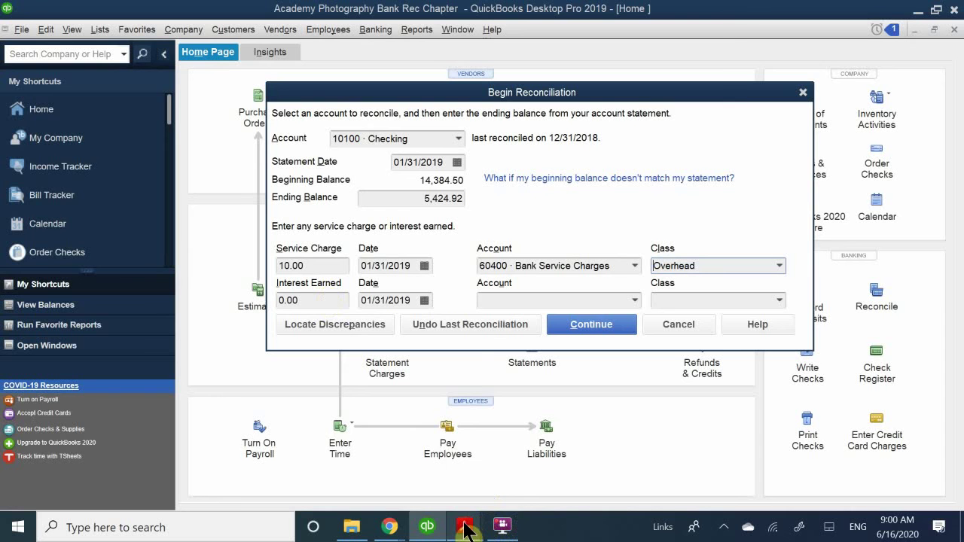
- Switch to QB CH 5.pdf and look up the interest earned on the sample bank statement
mouse_move(468, 524)
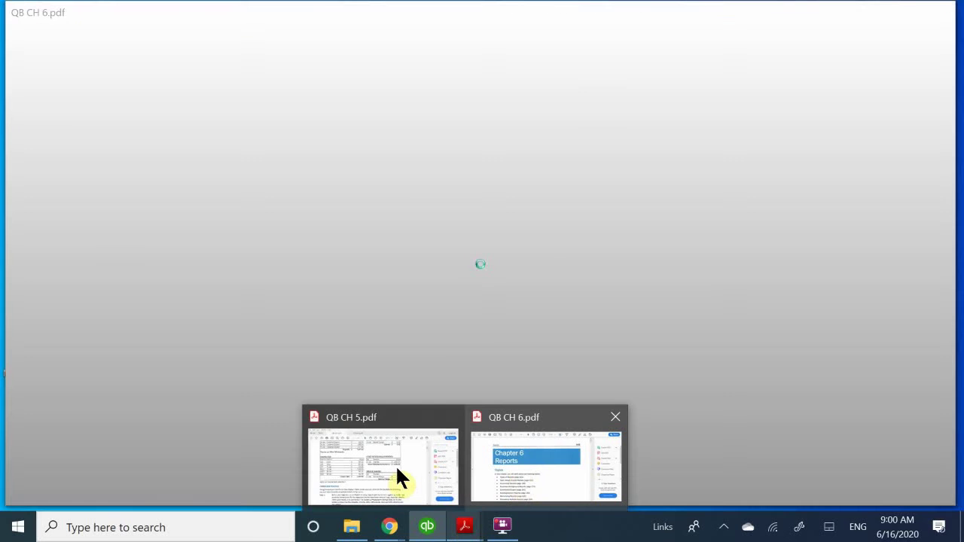
left_click(396, 466)
scroll(425, 302, "up", 1)
scroll(425, 302, "up", 3)
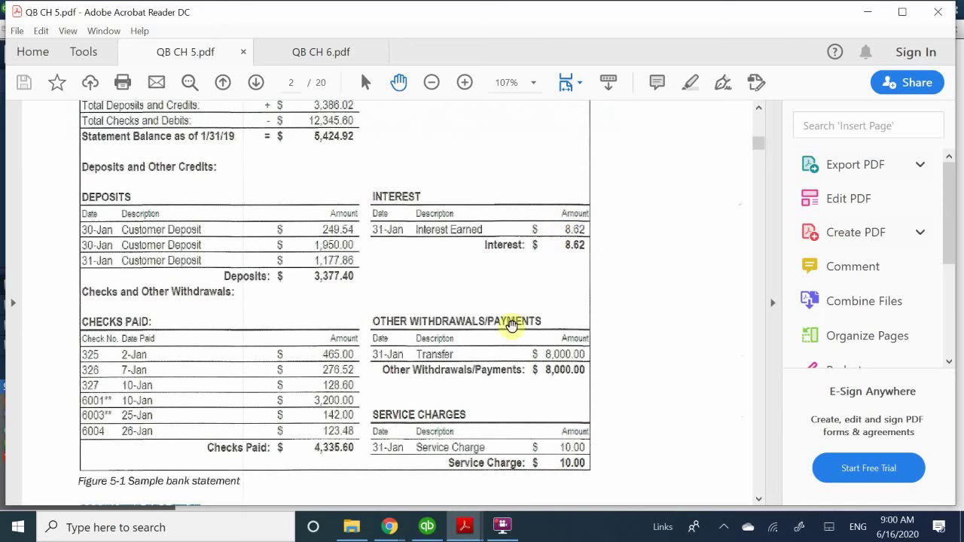
left_click(480, 532)
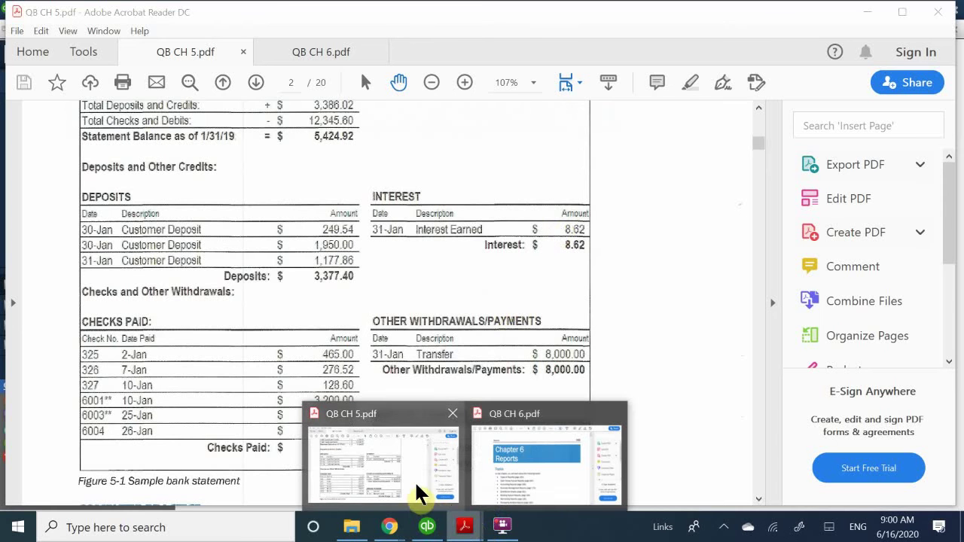
- Return to QuickBooks and enter interest earned of 8.62 with account 70200 · Interest Income and class Overhead
left_click(423, 528)
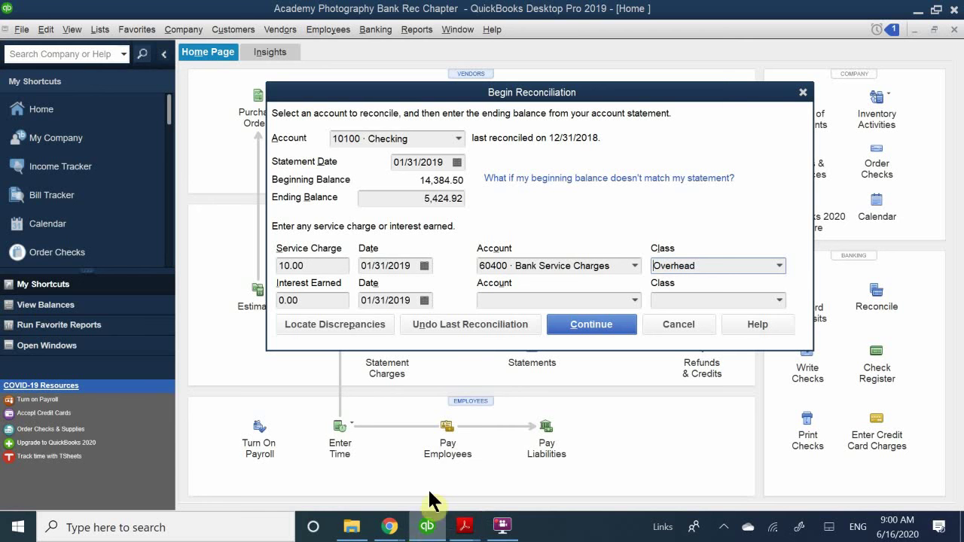
left_click(328, 303)
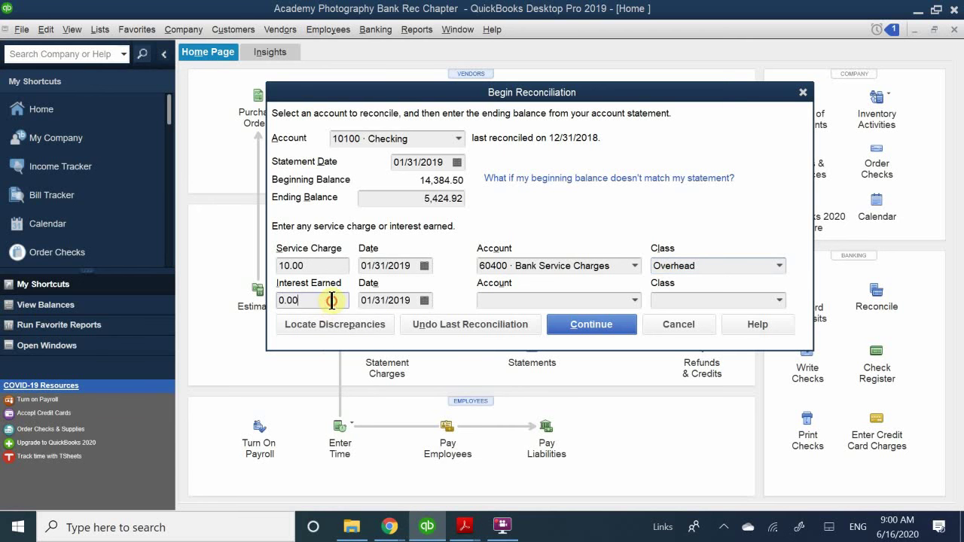
type("8.62")
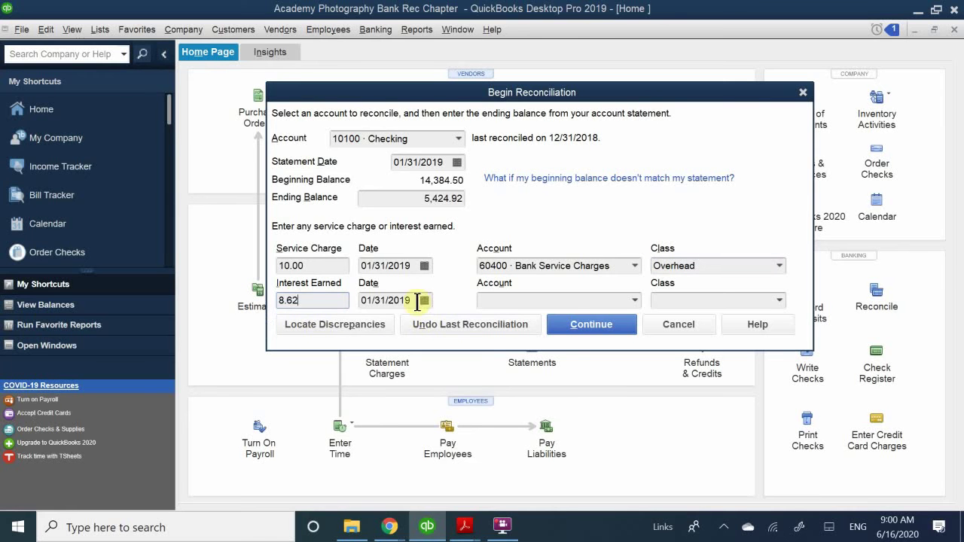
left_click(485, 300)
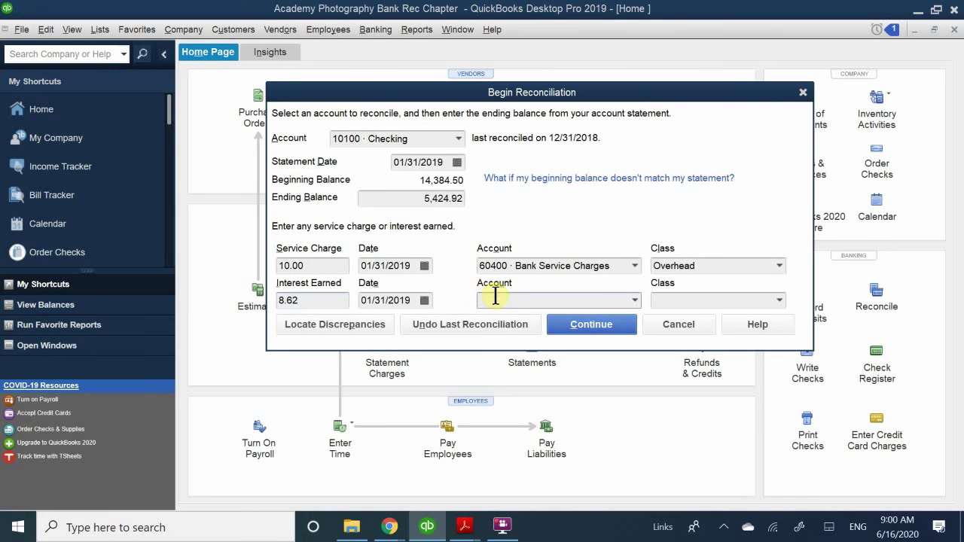
type("Interest Income")
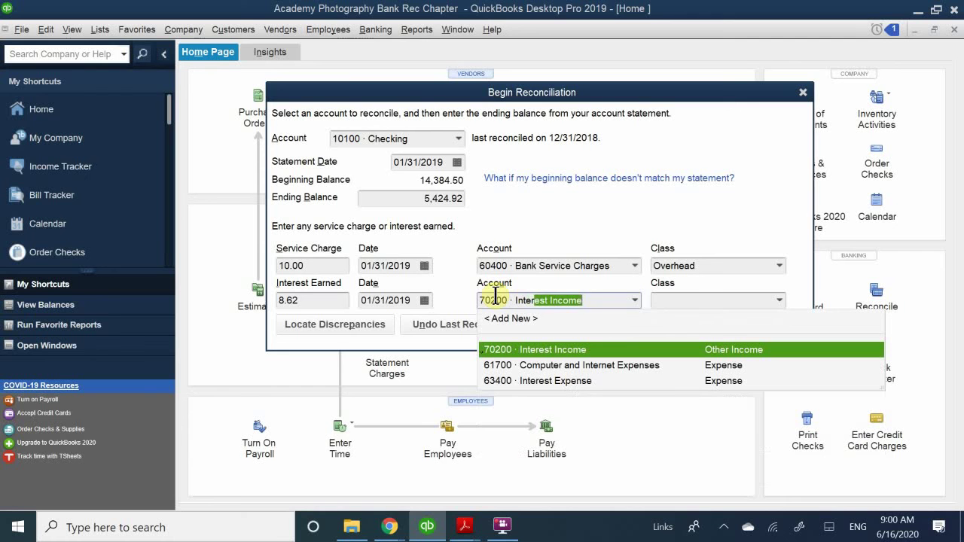
left_click(595, 300)
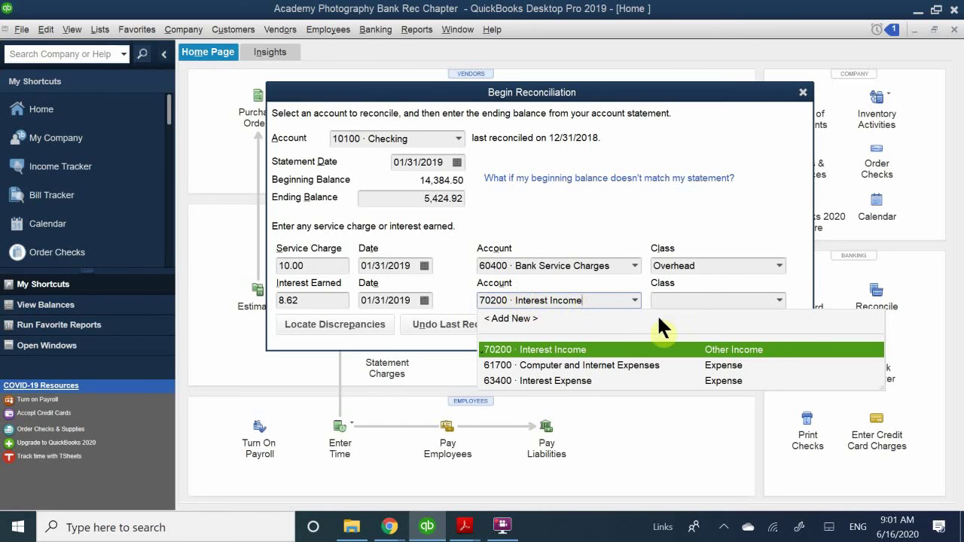
left_click(699, 297)
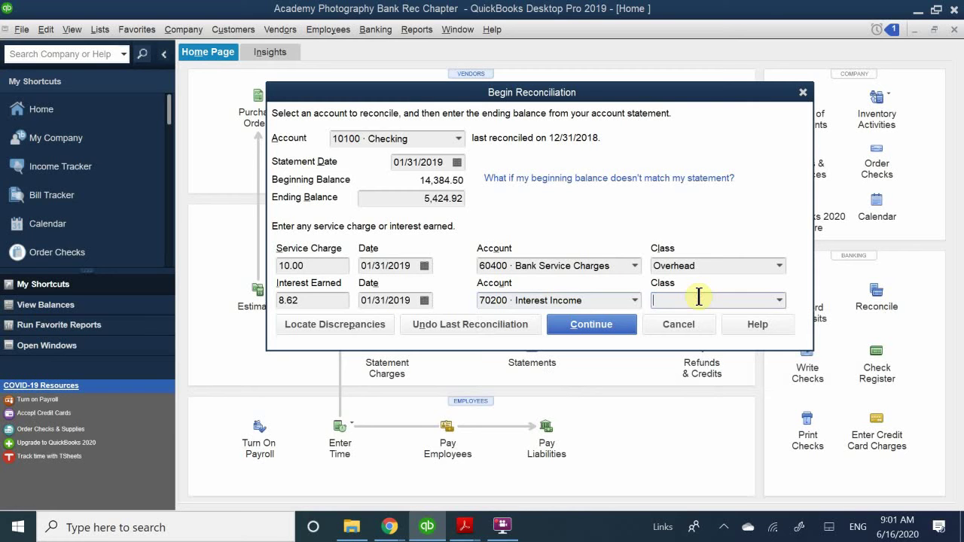
type("Overhead")
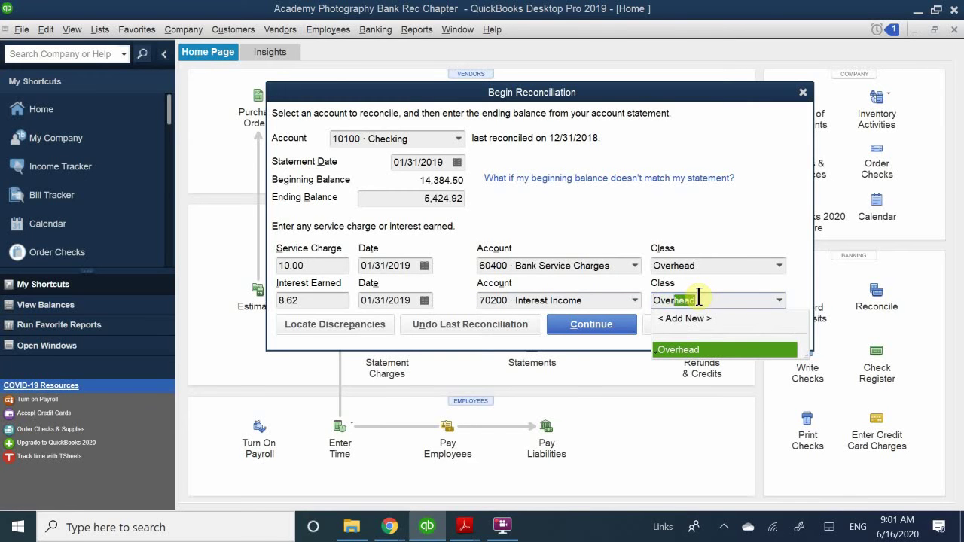
left_click(708, 351)
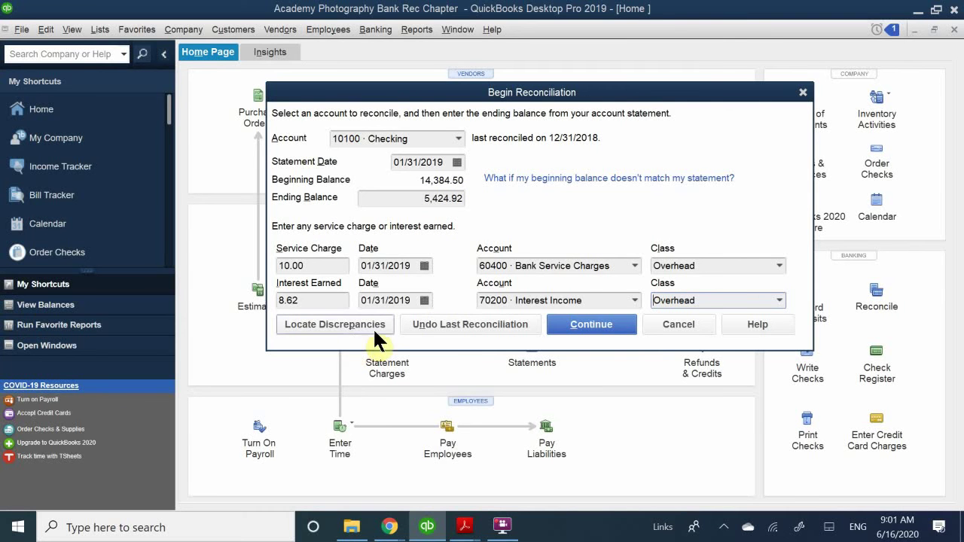
- Continue to the reconciliation list with transactions after the statement's end date hidden, and mark check 326 as cleared
left_click(599, 331)
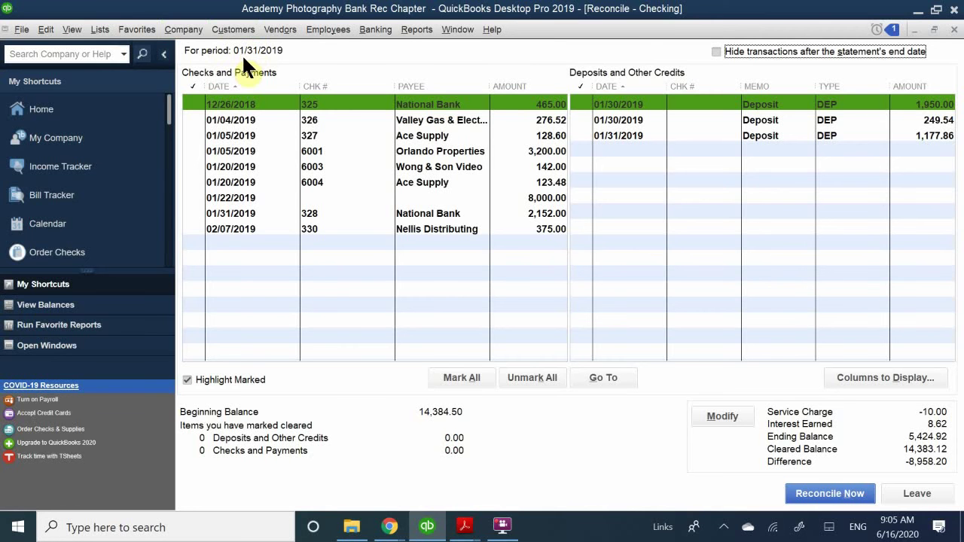
left_click(715, 51)
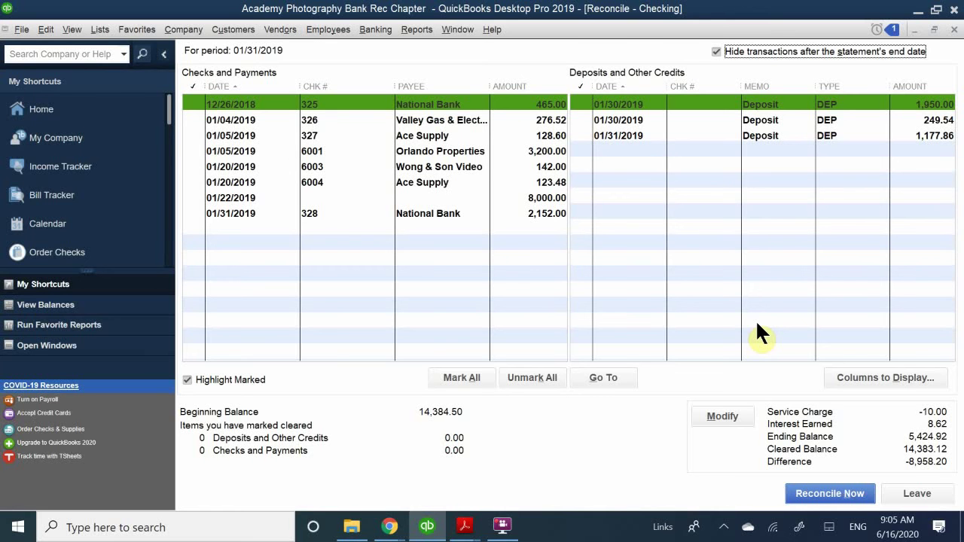
mouse_move(497, 529)
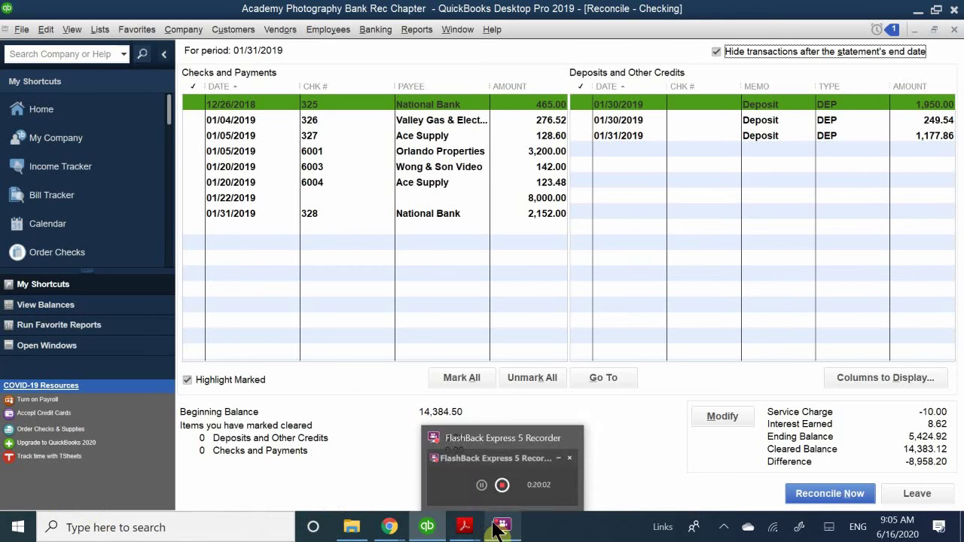
mouse_move(566, 449)
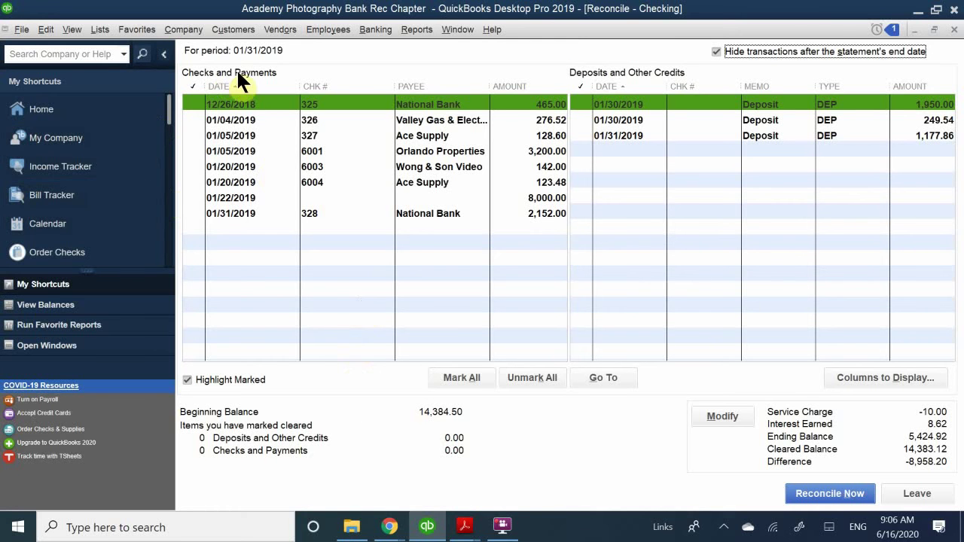
left_click(254, 115)
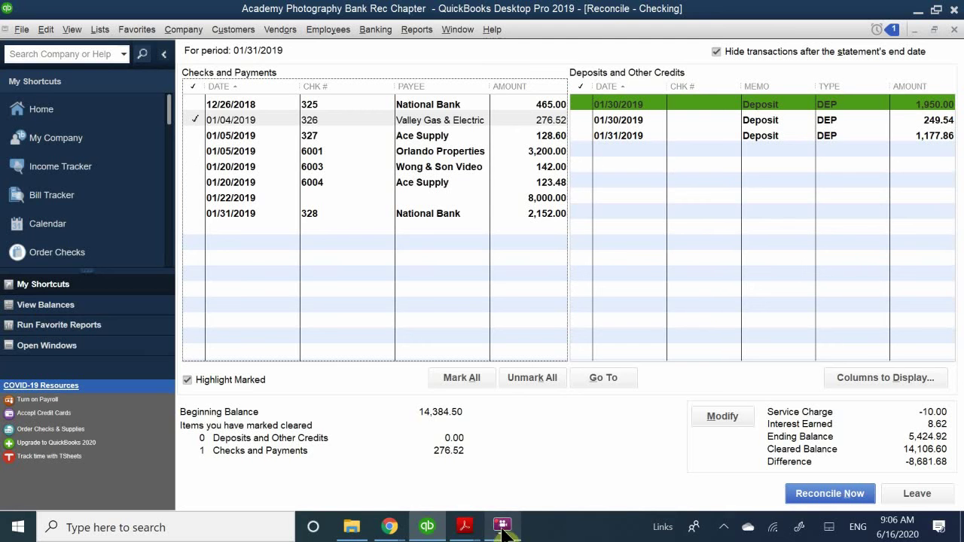
- Switch to QB CH 5.pdf and review the deposits, checks paid and other withdrawals on the sample bank statement
mouse_move(469, 520)
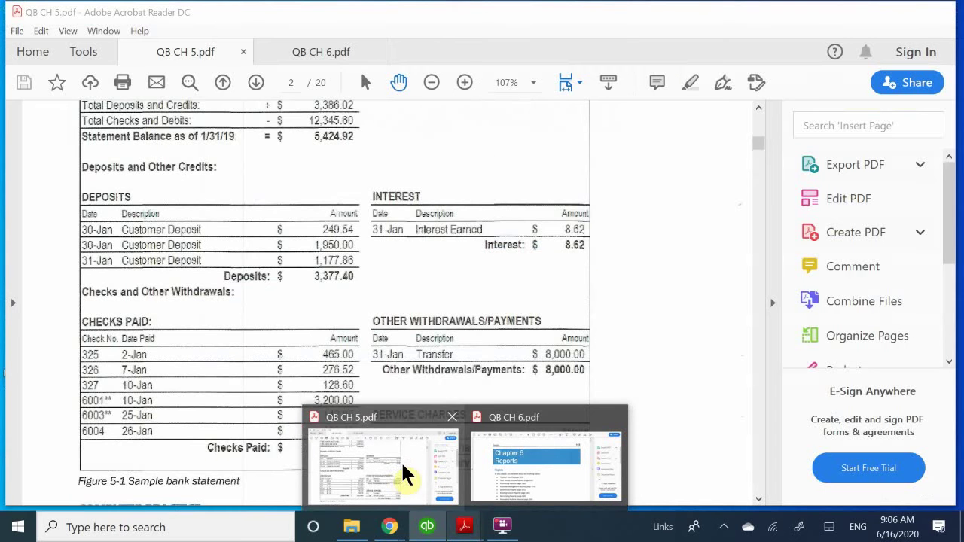
left_click(428, 471)
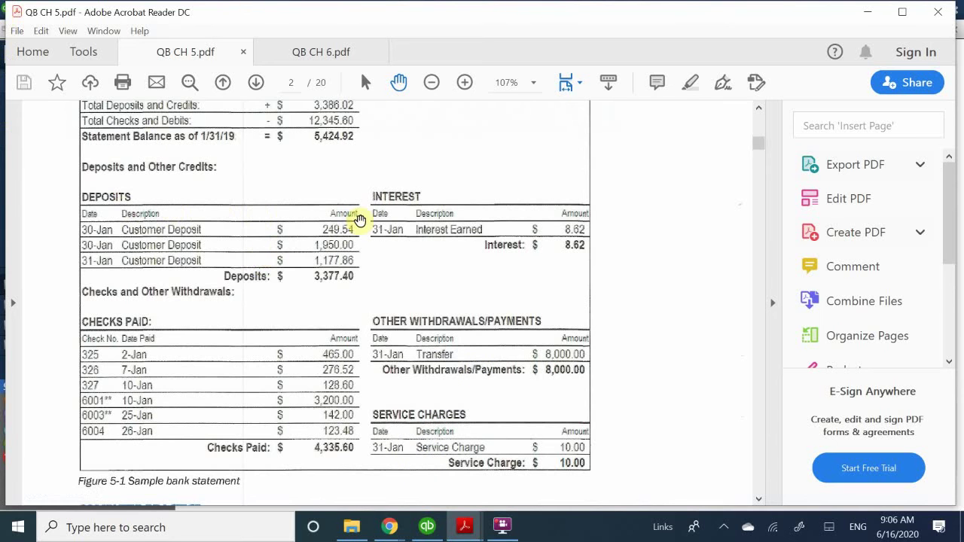
scroll(426, 218, "up", 3)
scroll(424, 218, "up", 1)
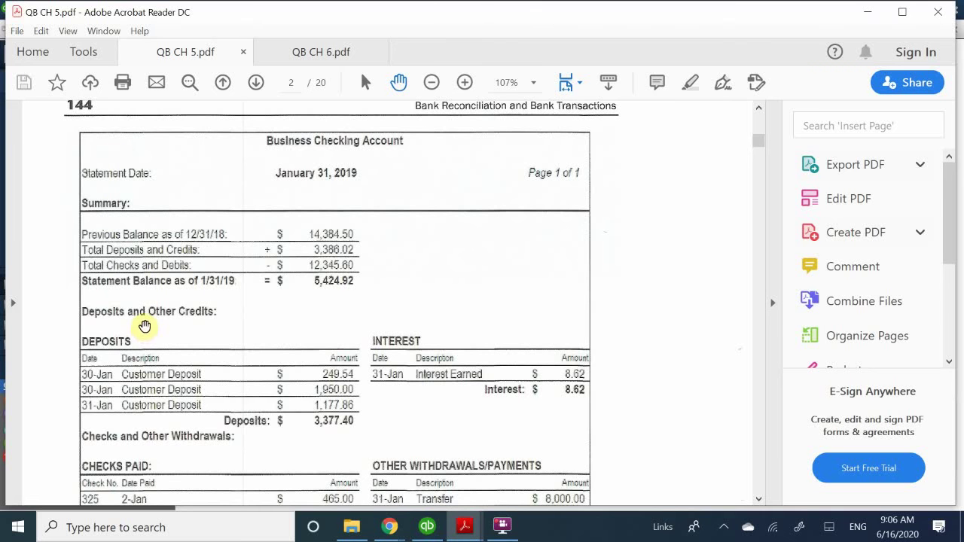
scroll(175, 210, "down", 2)
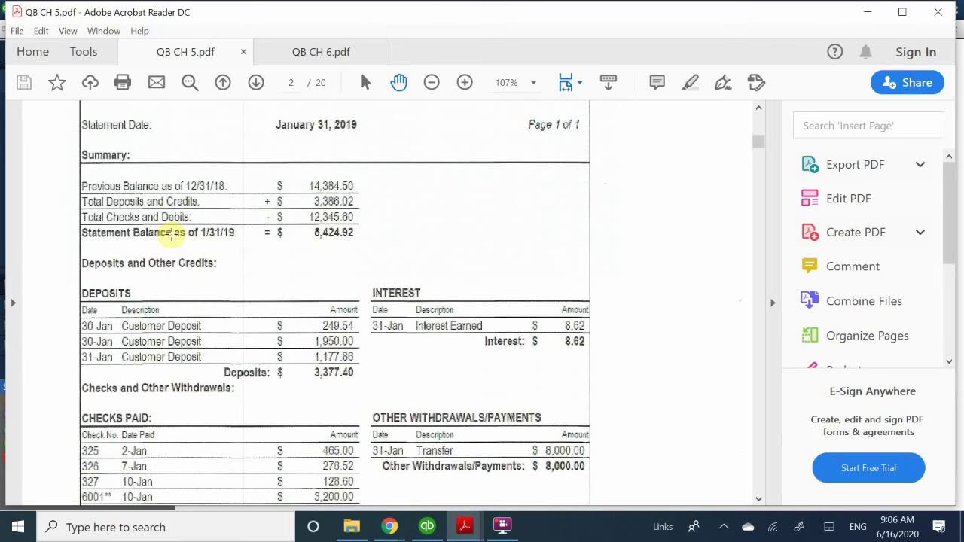
scroll(173, 231, "down", 3)
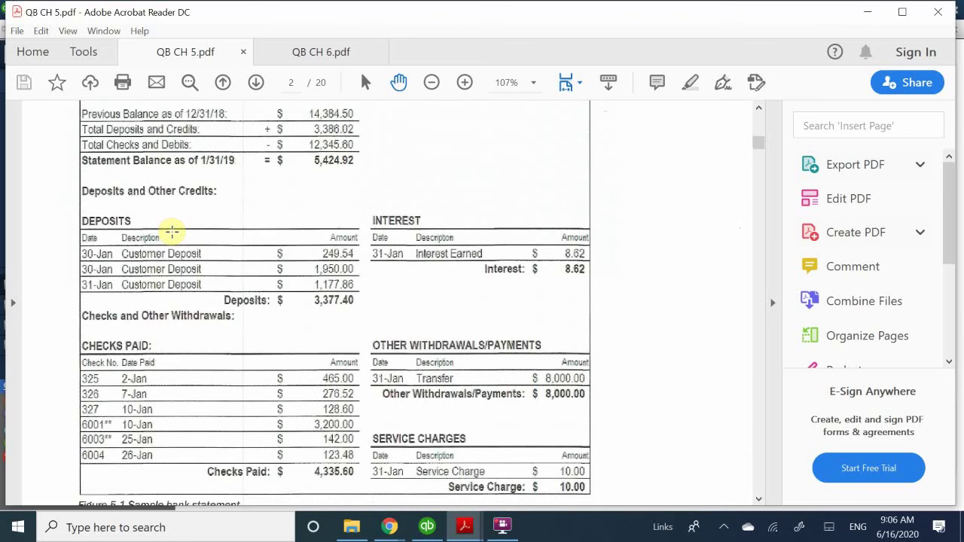
scroll(173, 232, "down", 5)
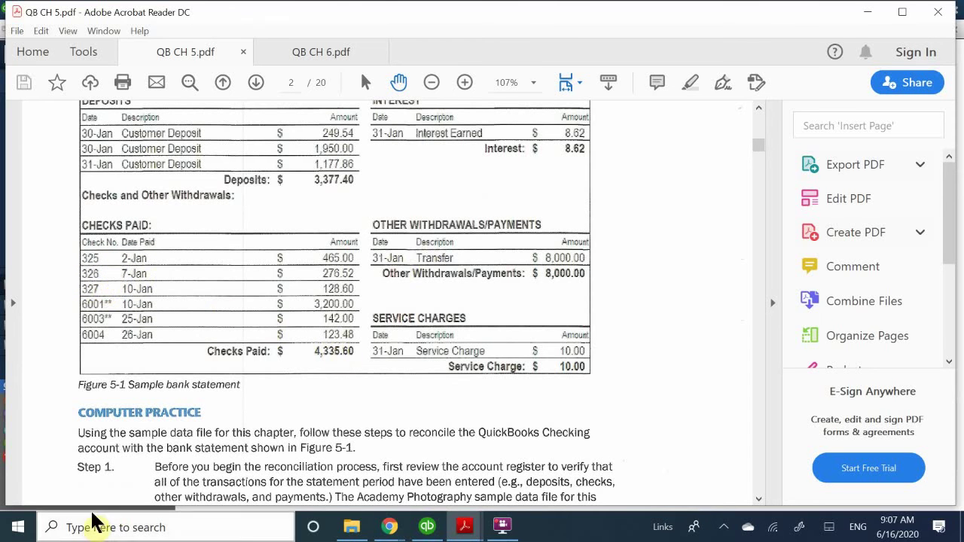
- Return to QuickBooks and mark checks 325, 327, 6001, 6003 and 6004 as cleared
left_click(427, 527)
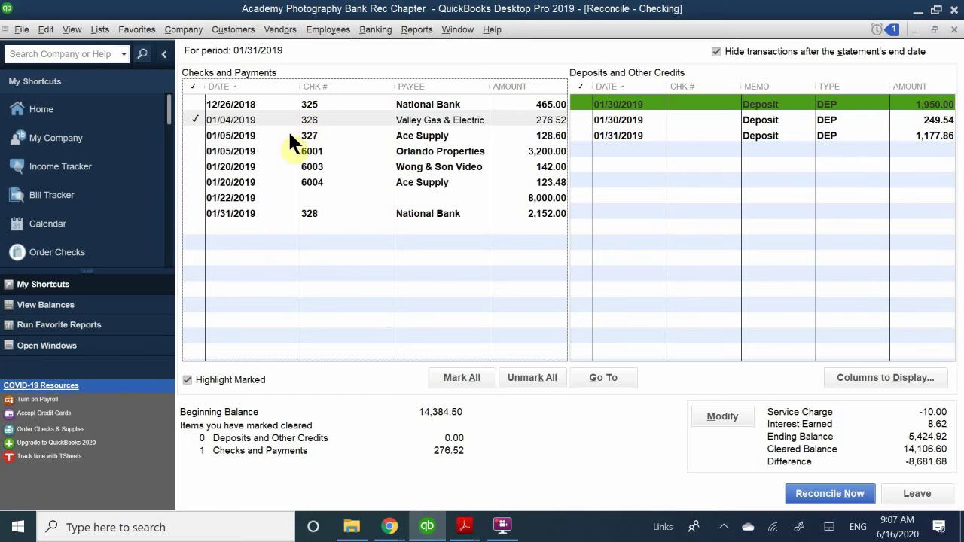
left_click(193, 105)
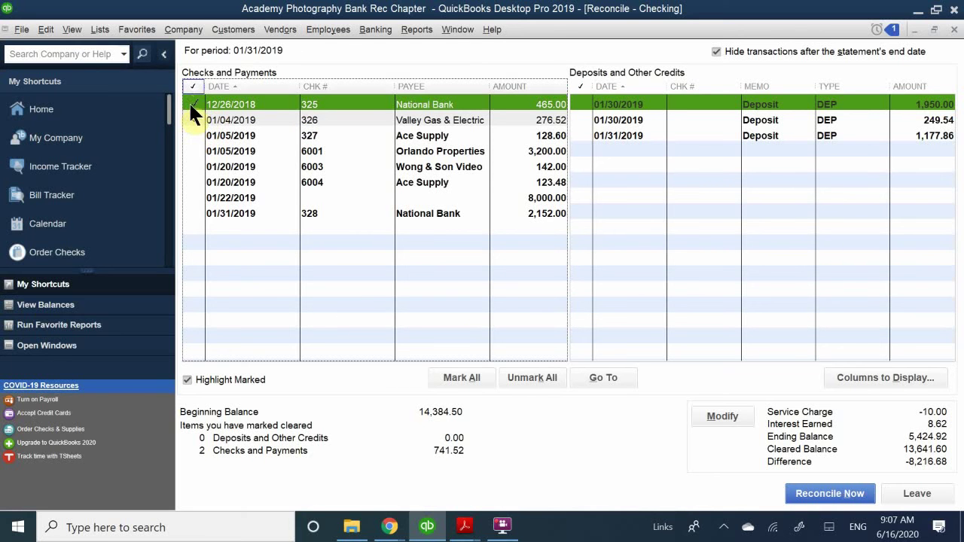
left_click(188, 104)
left_click(189, 106)
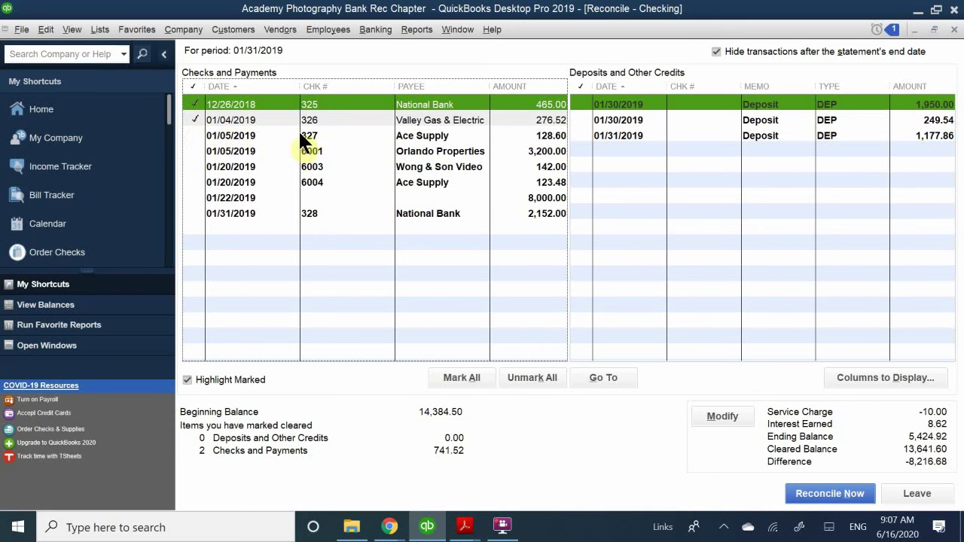
left_click(190, 137)
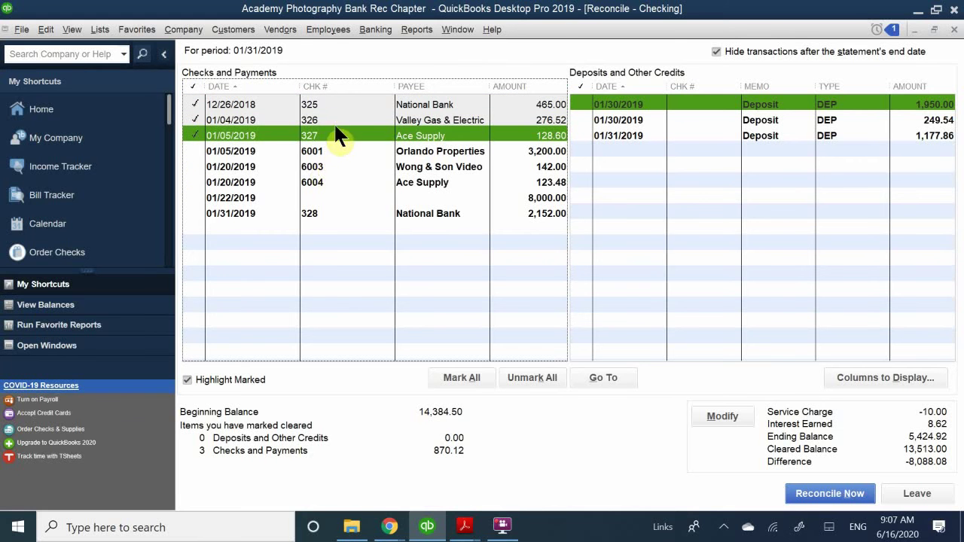
left_click(189, 150)
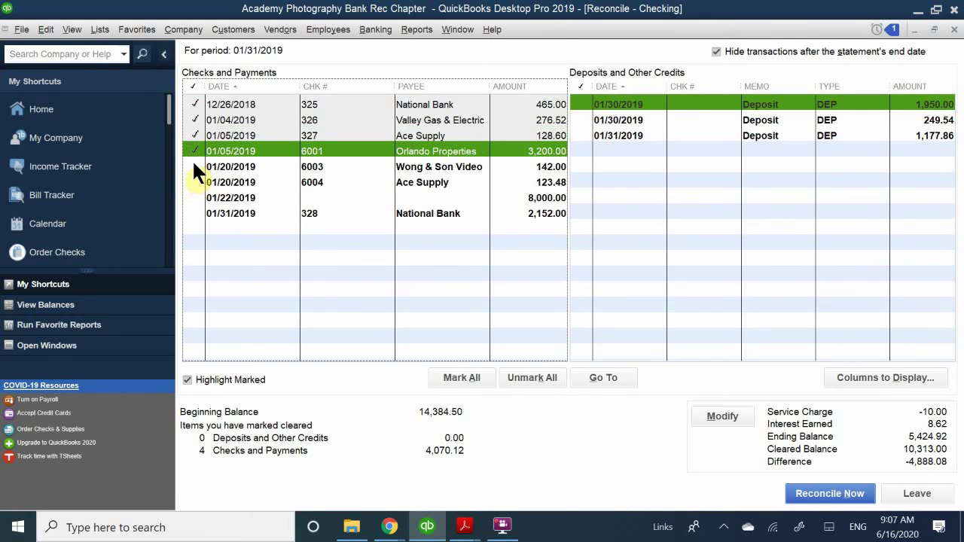
left_click(194, 165)
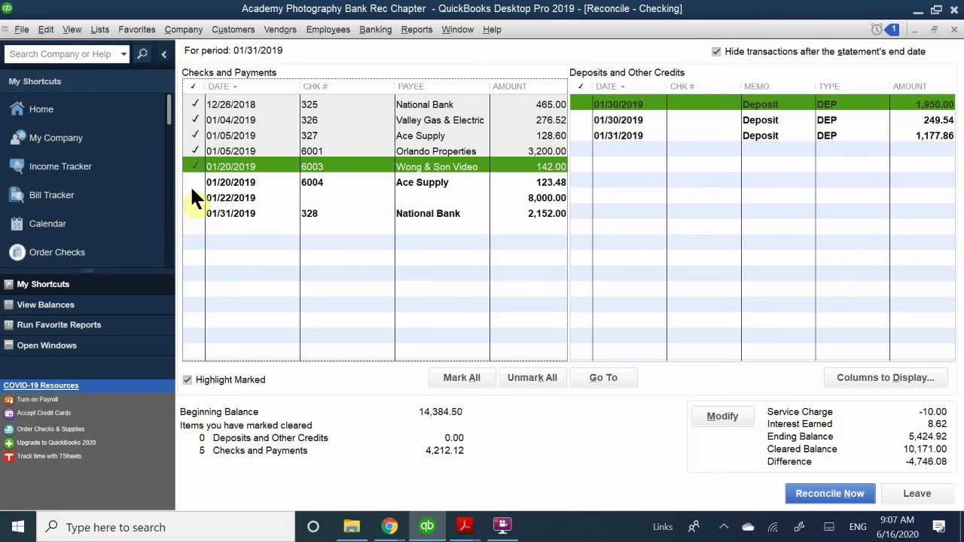
left_click(193, 183)
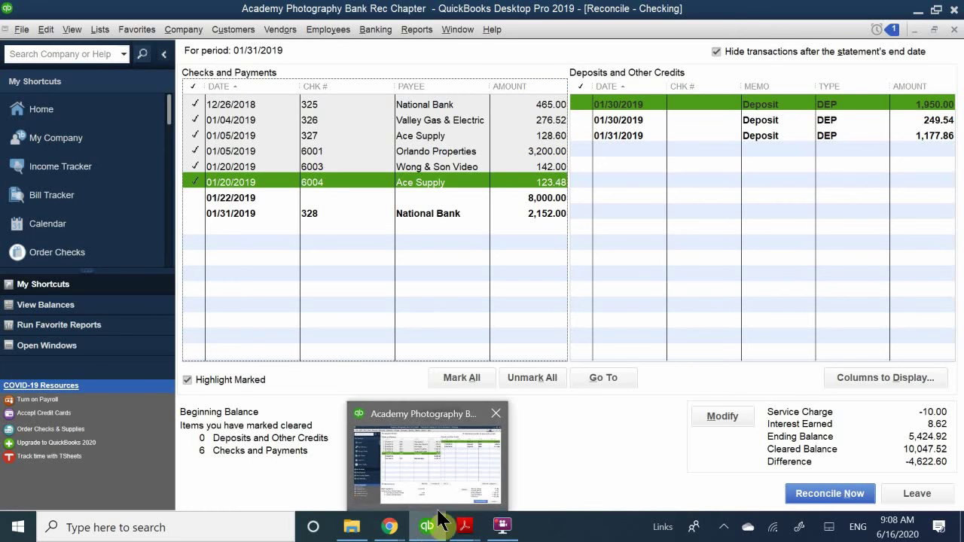
- Switch to QB CH 5.pdf and review the customer deposits listed on the sample bank statement
mouse_move(464, 527)
mouse_move(439, 451)
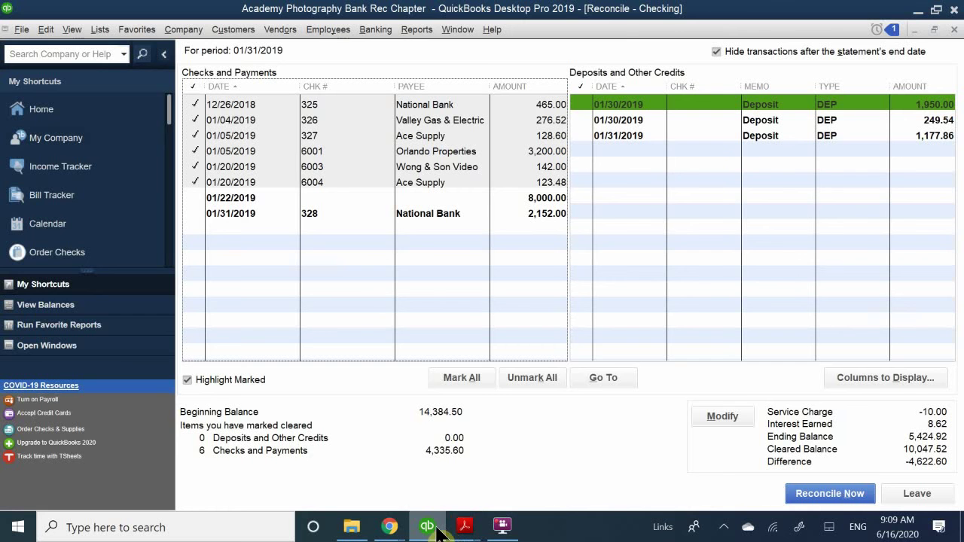
mouse_move(428, 523)
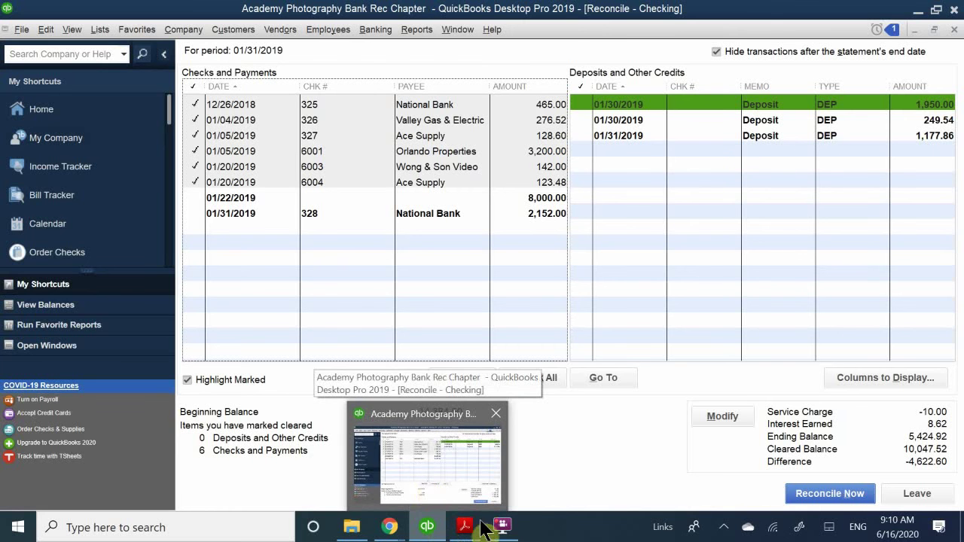
mouse_move(488, 532)
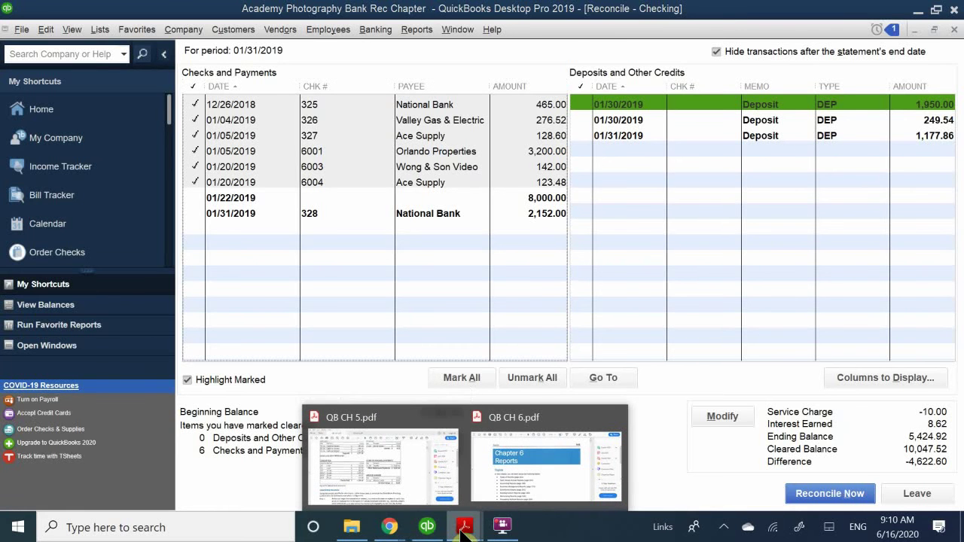
left_click(370, 455)
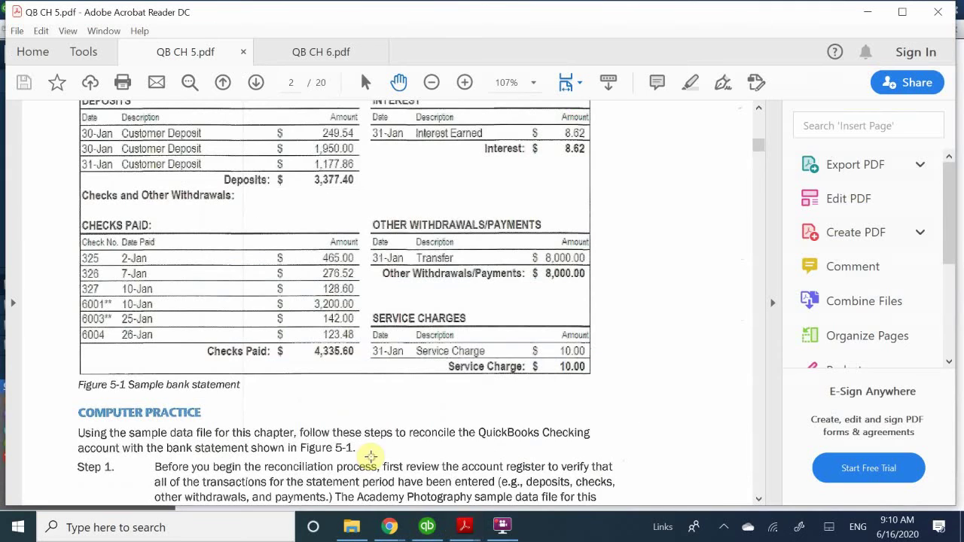
scroll(294, 283, "up", 3)
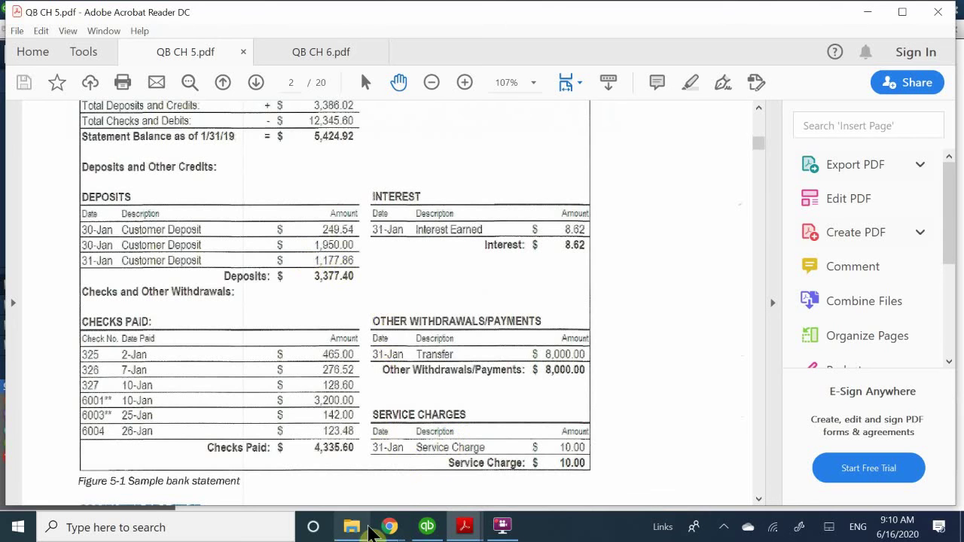
- Return to QuickBooks and mark the 1,950.00, 249.54 and 1,177.86 deposits as cleared
left_click(400, 534)
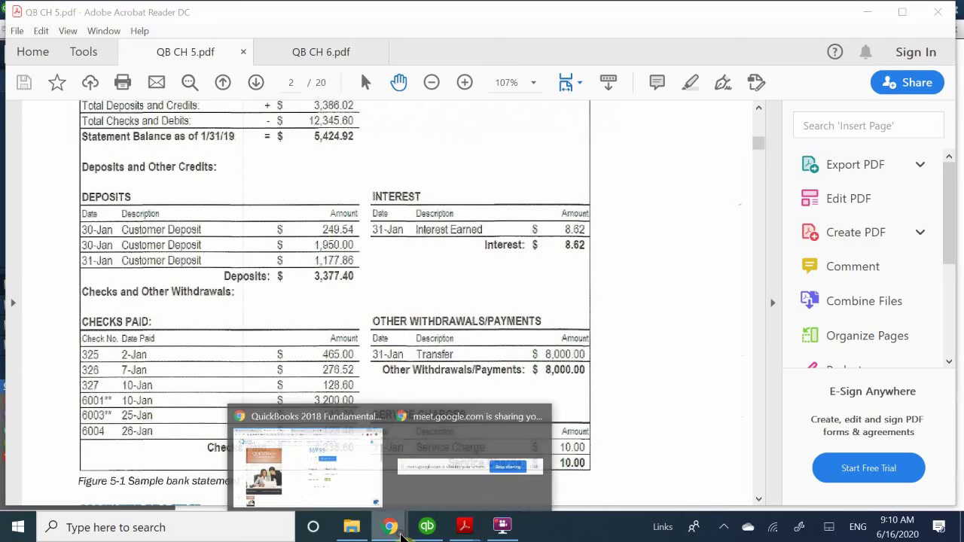
left_click(426, 525)
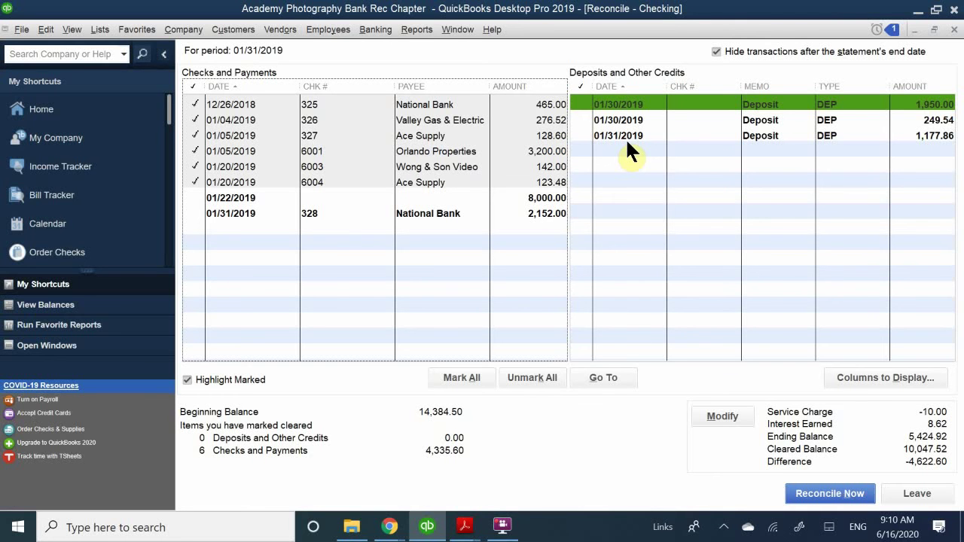
left_click(577, 104)
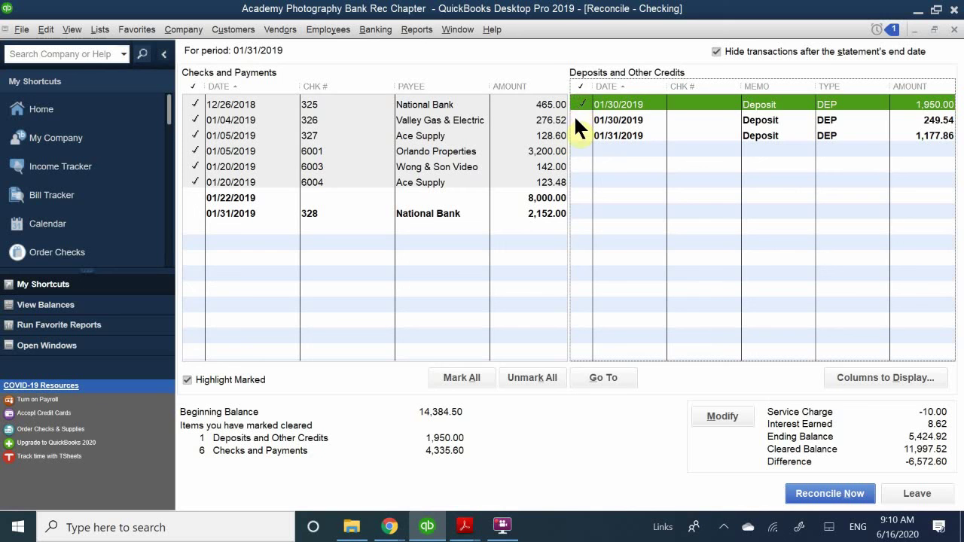
left_click(576, 121)
left_click(575, 134)
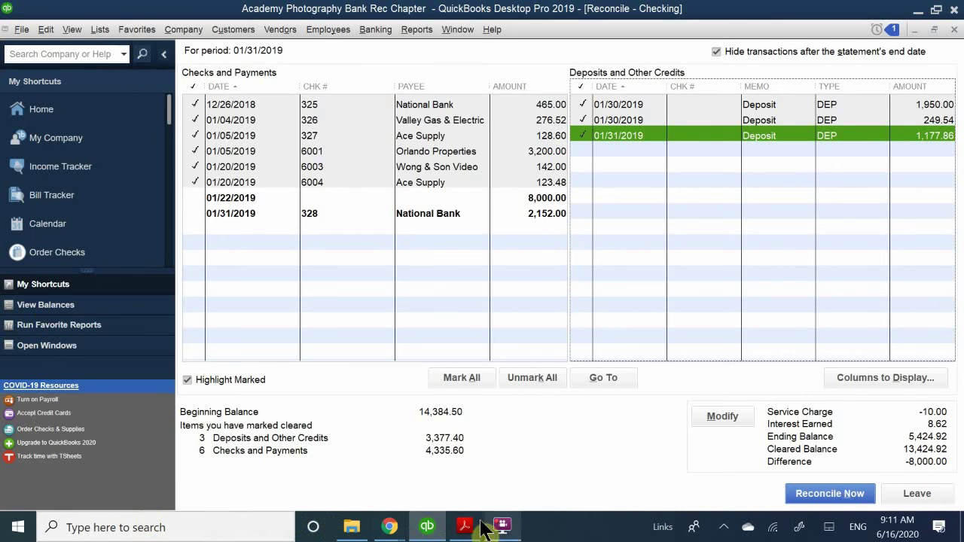
- Switch to QB CH 5.pdf and look up the transfer under other withdrawals/payments on the sample bank statement
left_click(455, 519)
left_click(380, 450)
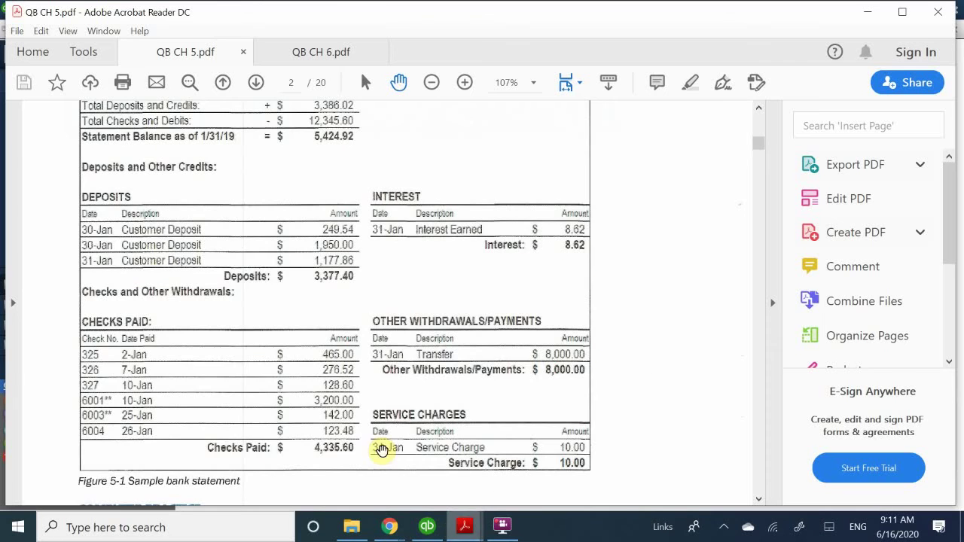
scroll(482, 297, "up", 2)
scroll(482, 297, "up", 3)
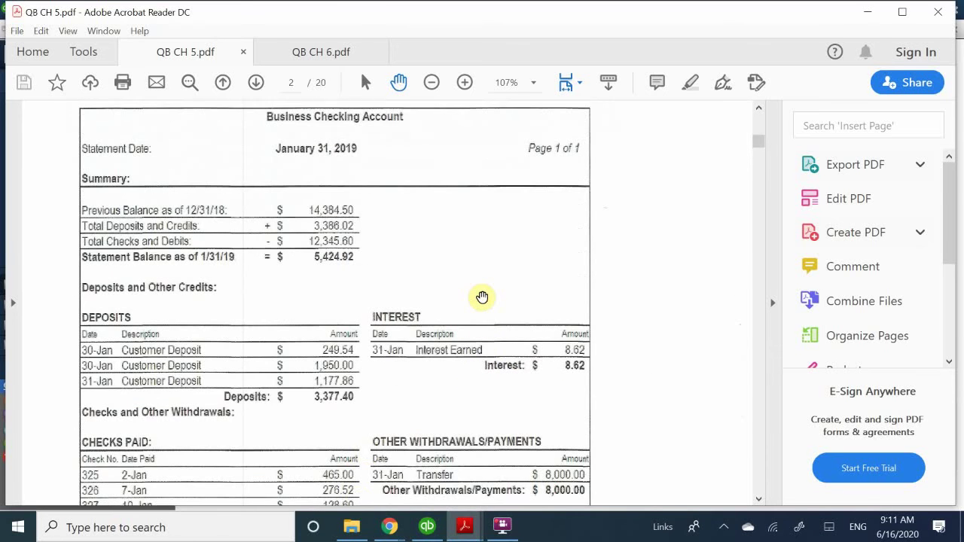
scroll(482, 297, "down", 4)
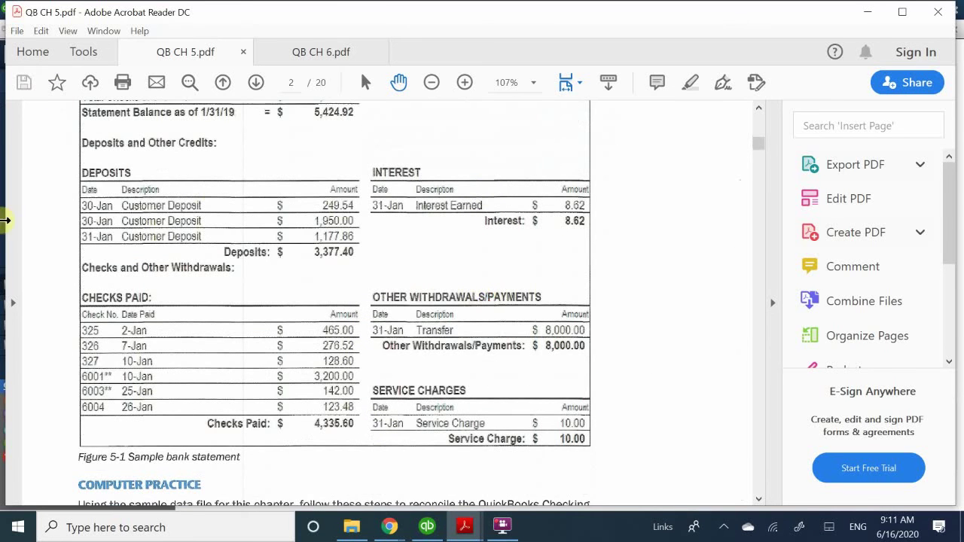
scroll(234, 221, "down", 2)
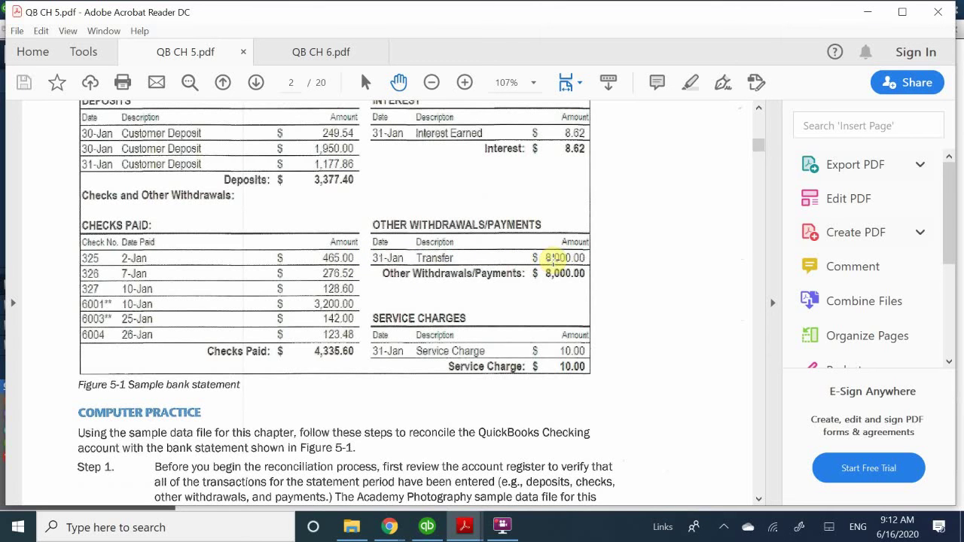
- Return to QuickBooks and mark the 8,000.00 withdrawal dated 01/22/2019 as cleared
left_click(427, 526)
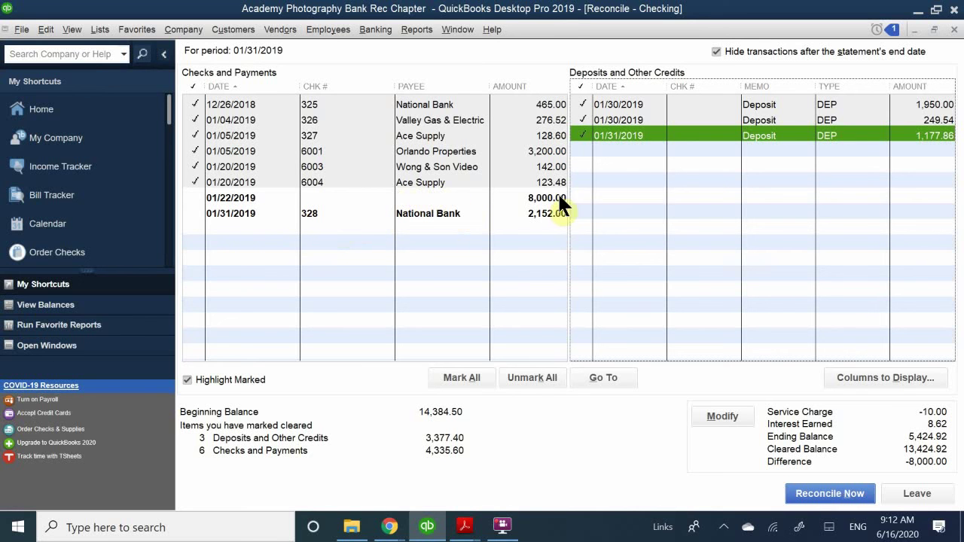
left_click(536, 200)
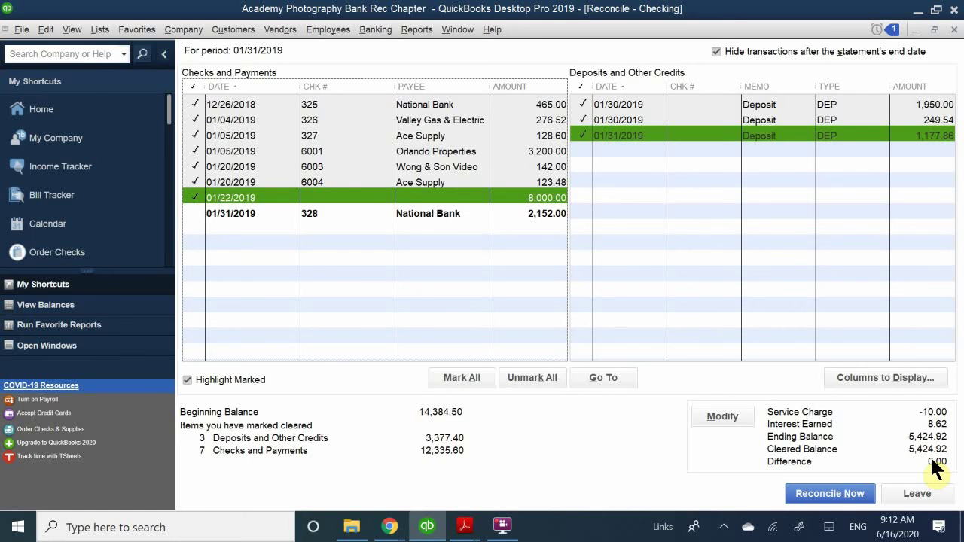
left_click(657, 262)
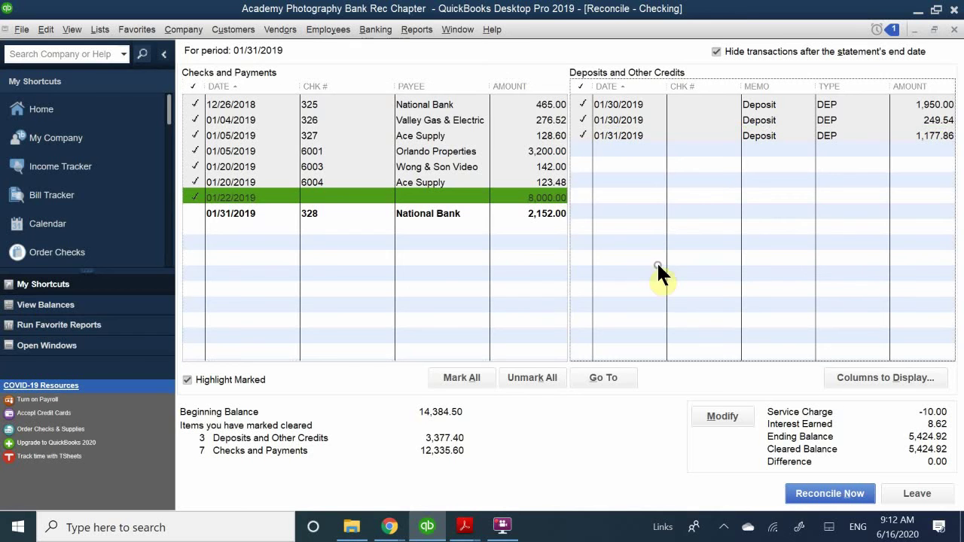
left_click(442, 290)
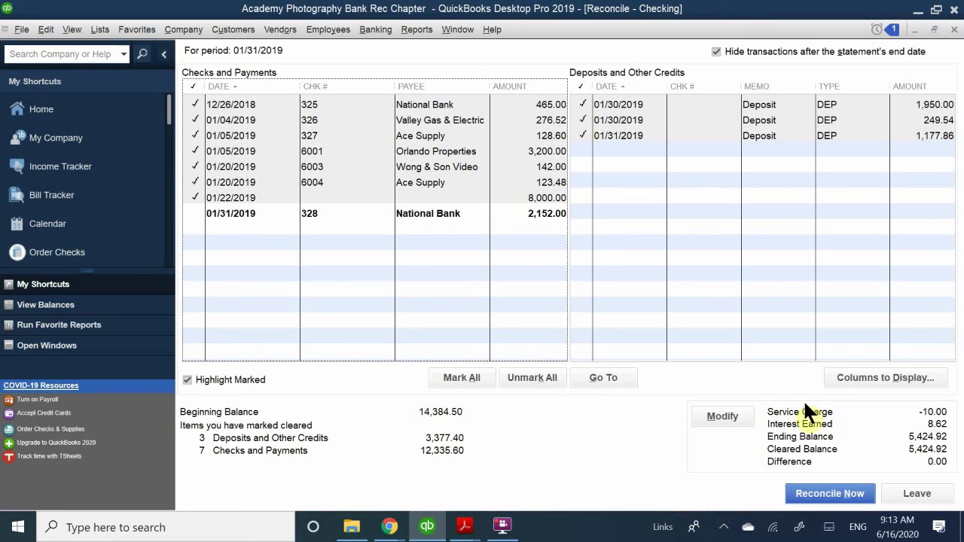
- Complete the reconciliation and display both the summary and detail reports, turning off the report notice for the future
left_click(820, 496)
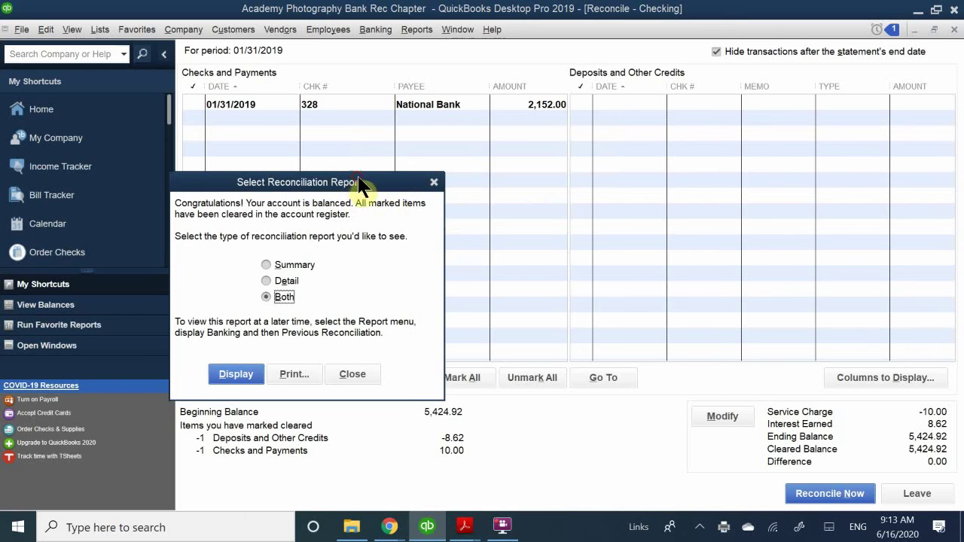
left_click_drag(365, 181, 592, 173)
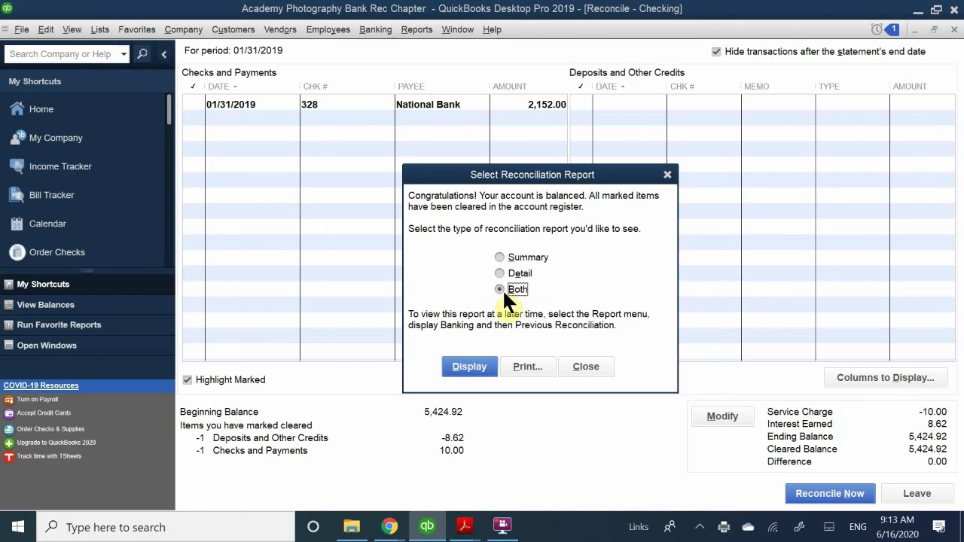
left_click(461, 364)
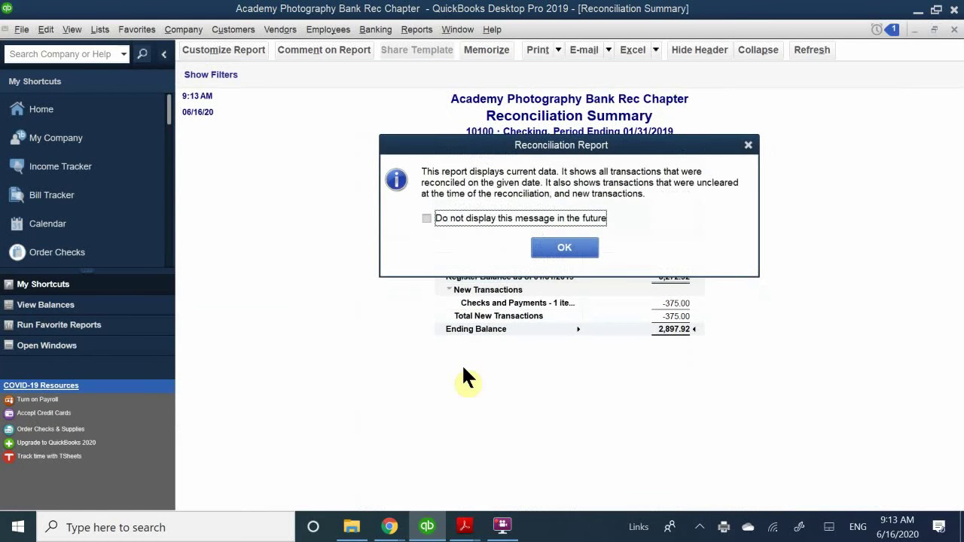
left_click(483, 215)
left_click(557, 246)
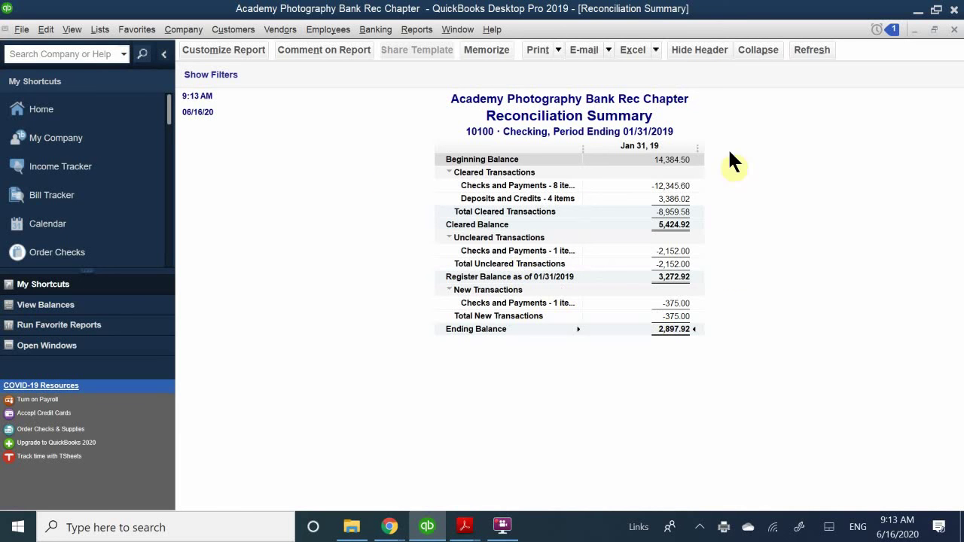
- Close the Reconciliation Summary, and review the Reconciliation Detail report down to its ending balance before closing it
left_click(952, 30)
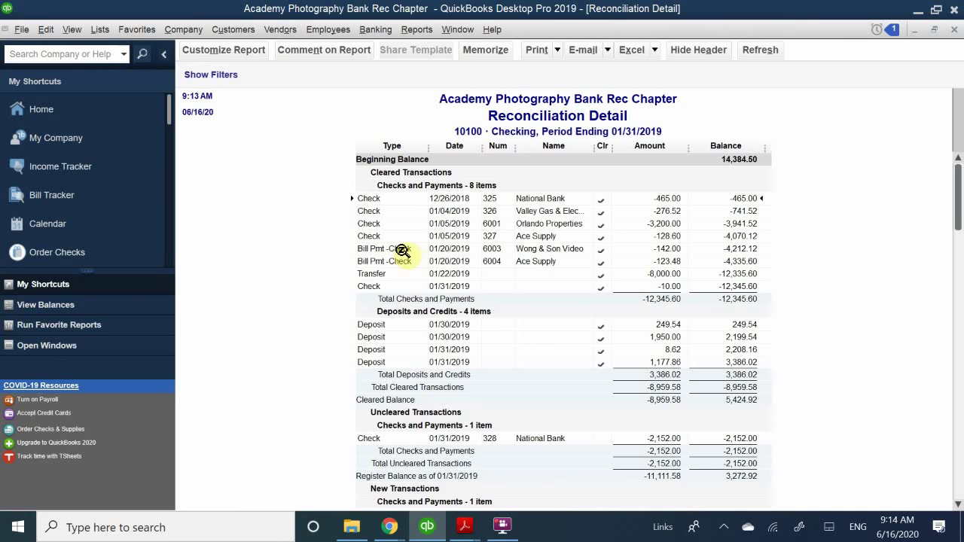
scroll(401, 251, "down", 2)
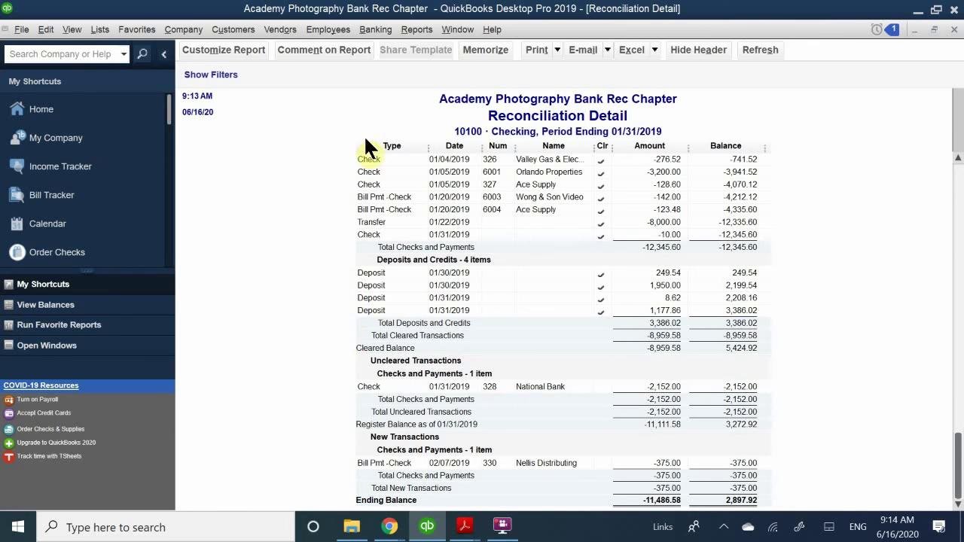
scroll(353, 173, "up", 2)
scroll(351, 205, "down", 2)
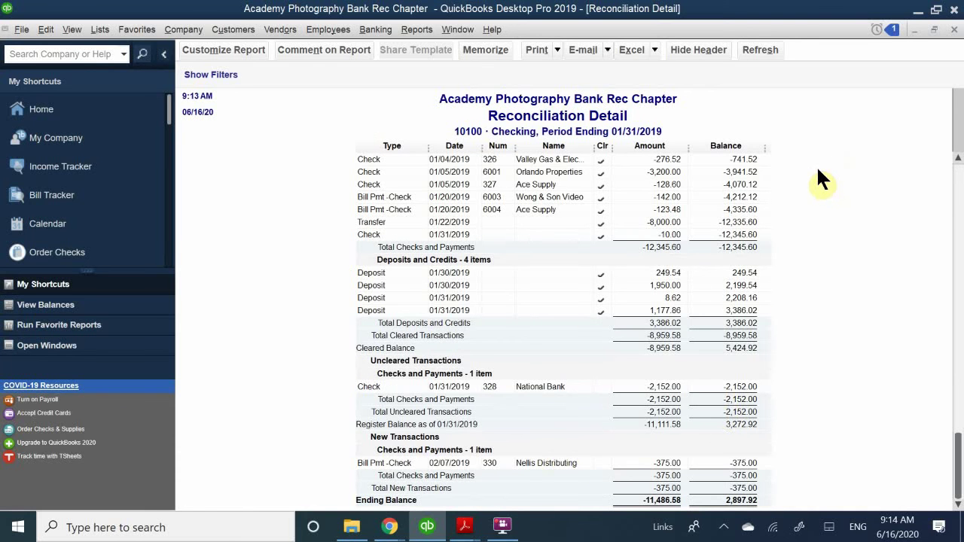
scroll(820, 179, "up", 2)
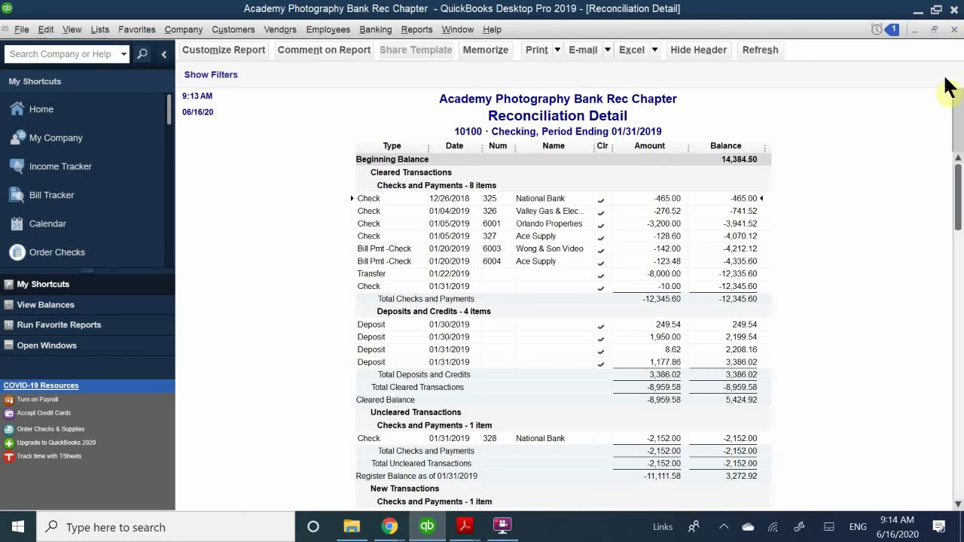
left_click(955, 30)
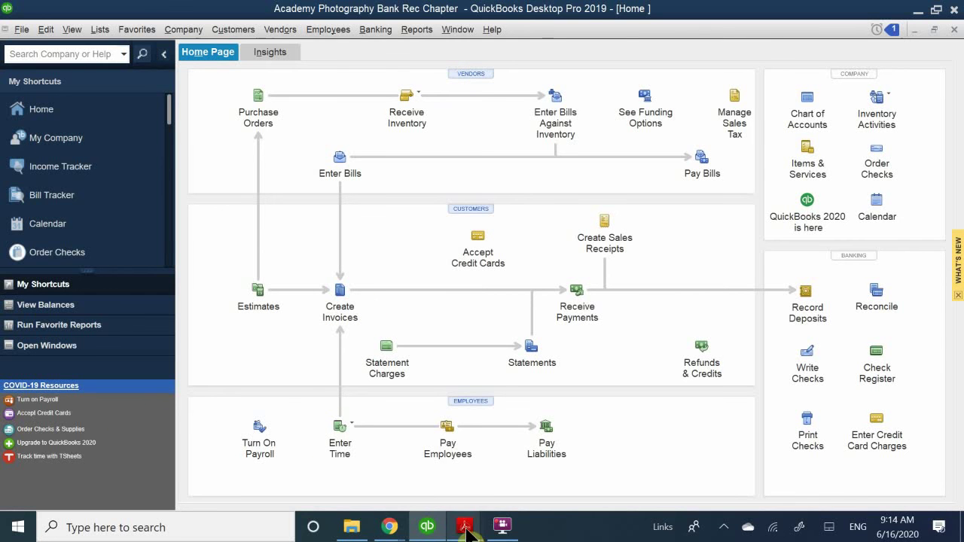
- Switch to QB CH 5.pdf and skim the remaining checking reconciliation instructions through Step 24 on closing the report windows
mouse_move(460, 520)
mouse_move(424, 467)
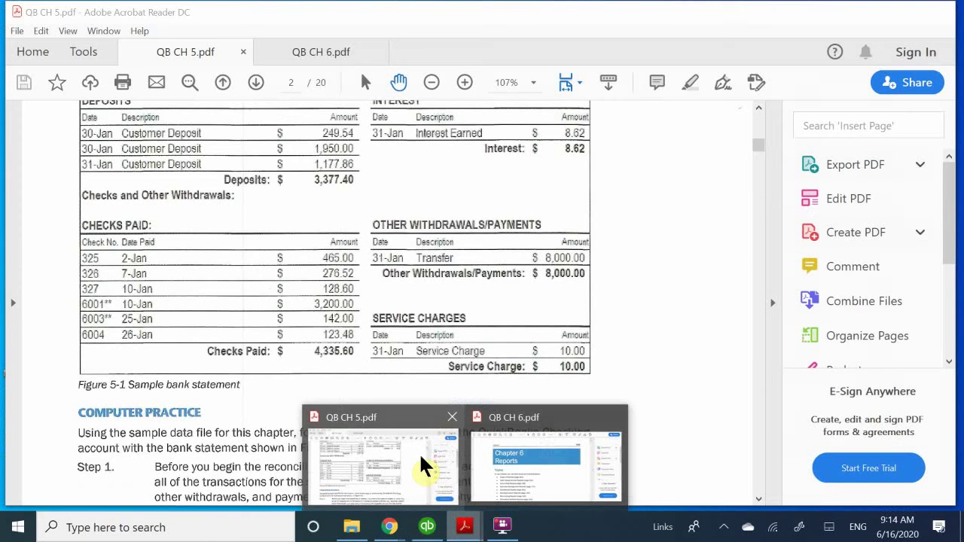
left_click(421, 463)
scroll(445, 354, "down", 5)
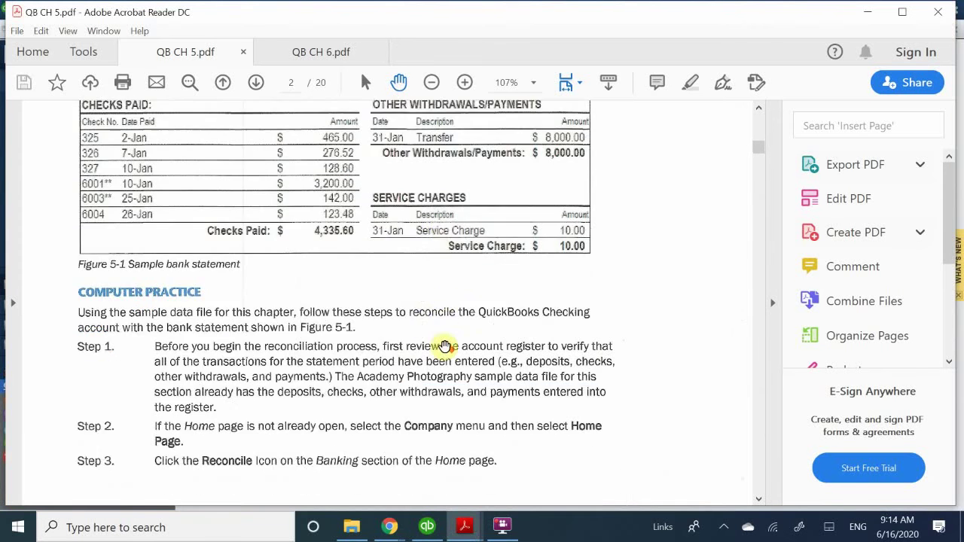
scroll(445, 347, "down", 12)
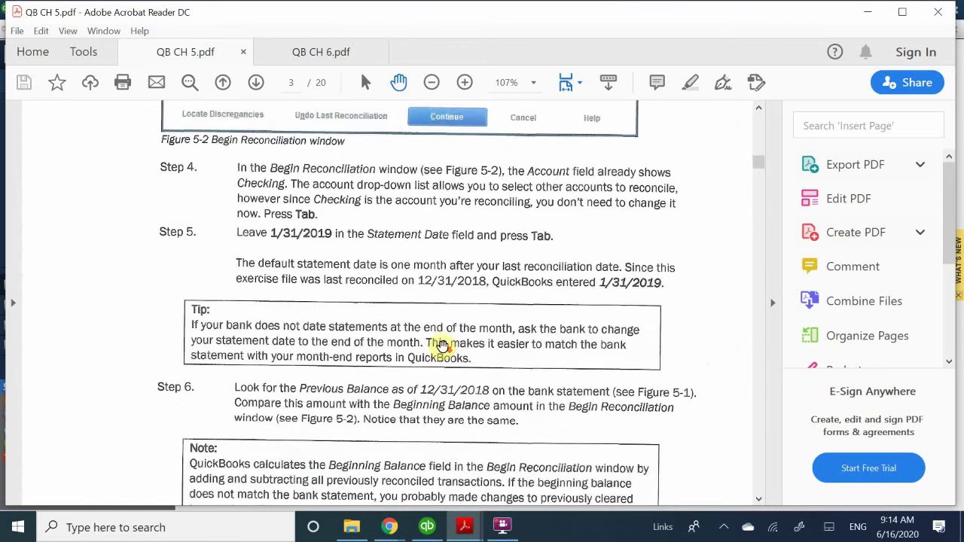
scroll(439, 348, "down", 7)
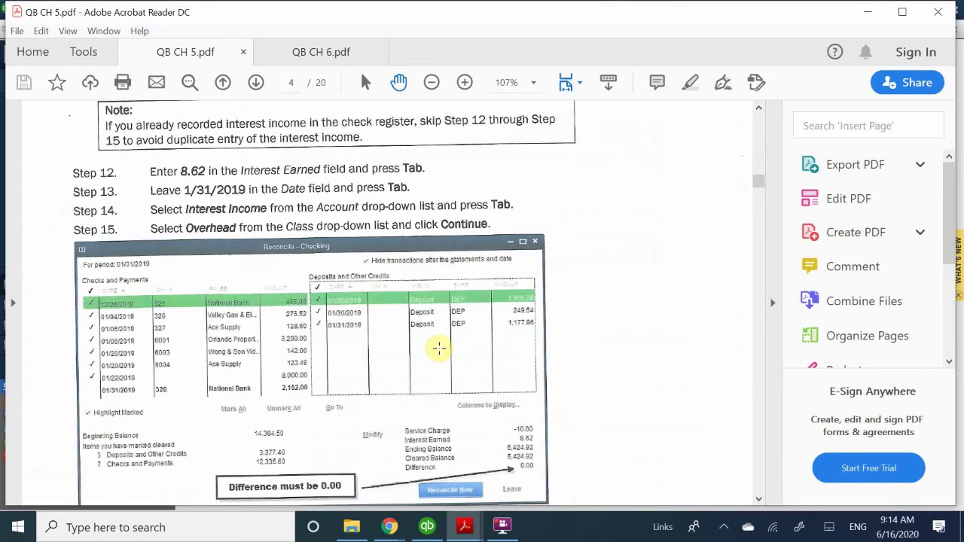
scroll(439, 348, "down", 8)
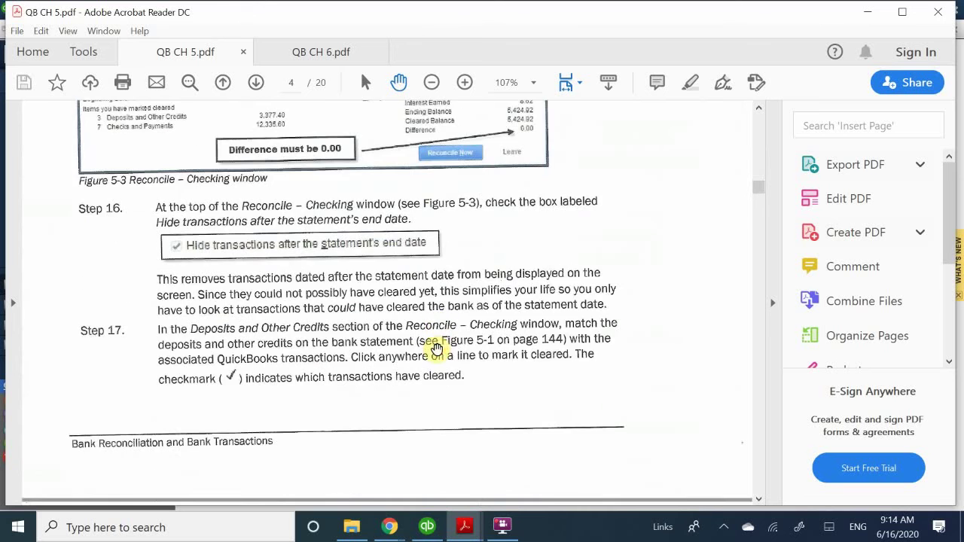
scroll(436, 352, "down", 8)
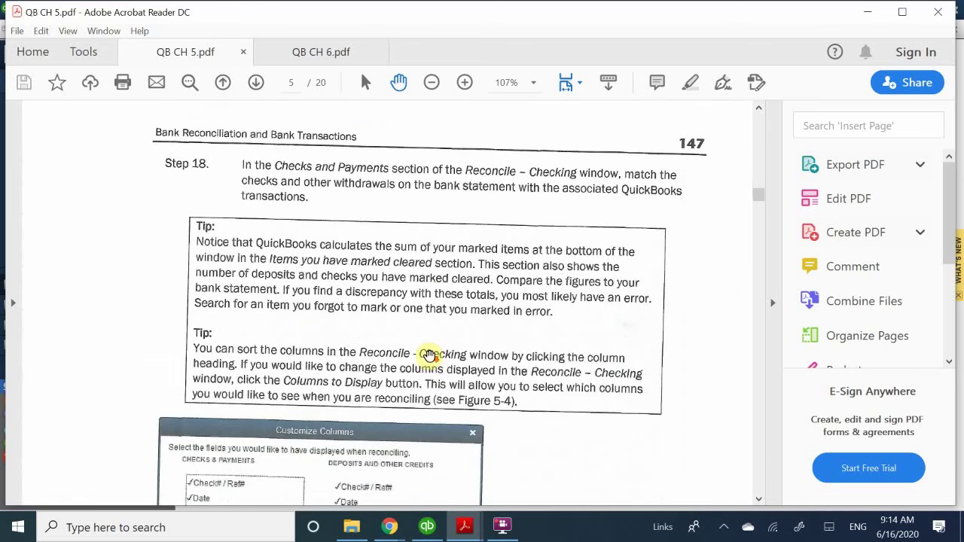
scroll(429, 354, "down", 4)
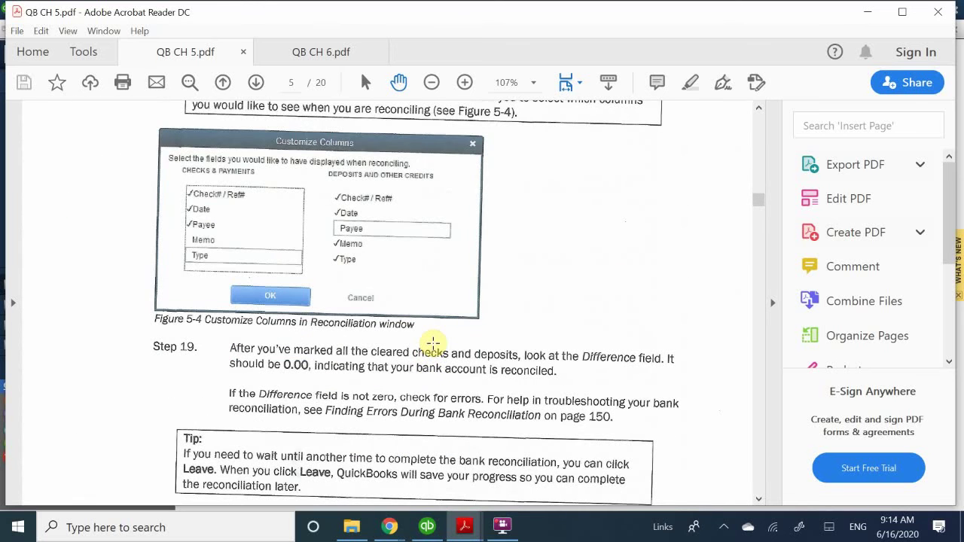
scroll(434, 341, "down", 5)
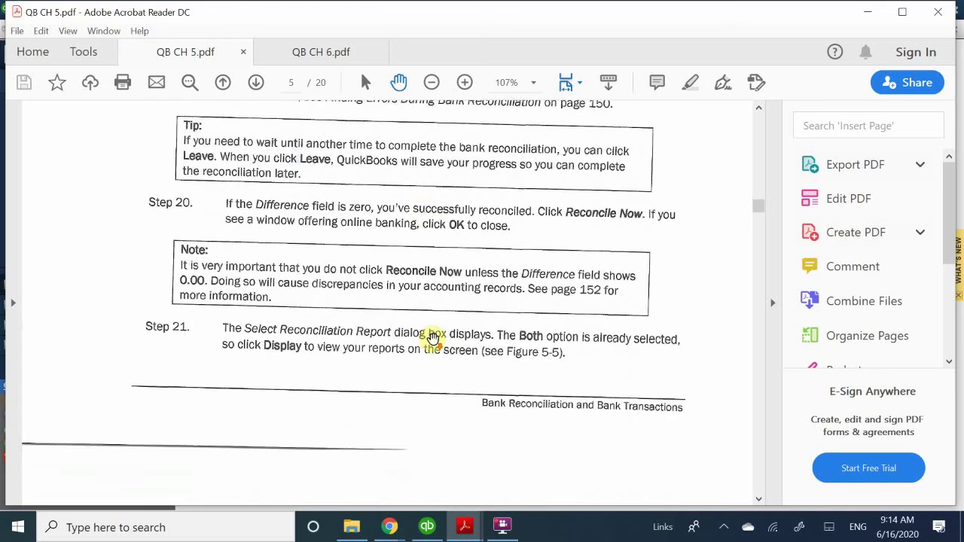
scroll(433, 339, "down", 6)
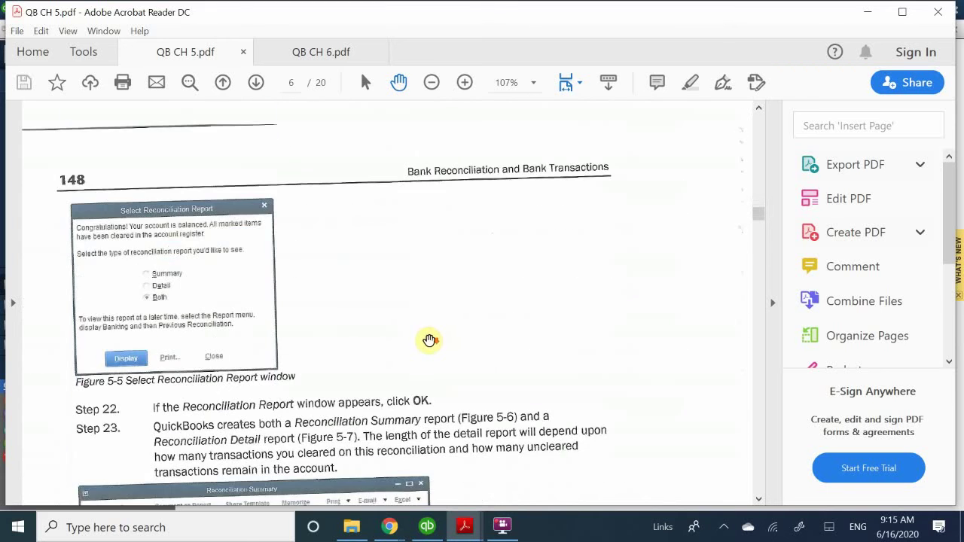
scroll(429, 340, "down", 10)
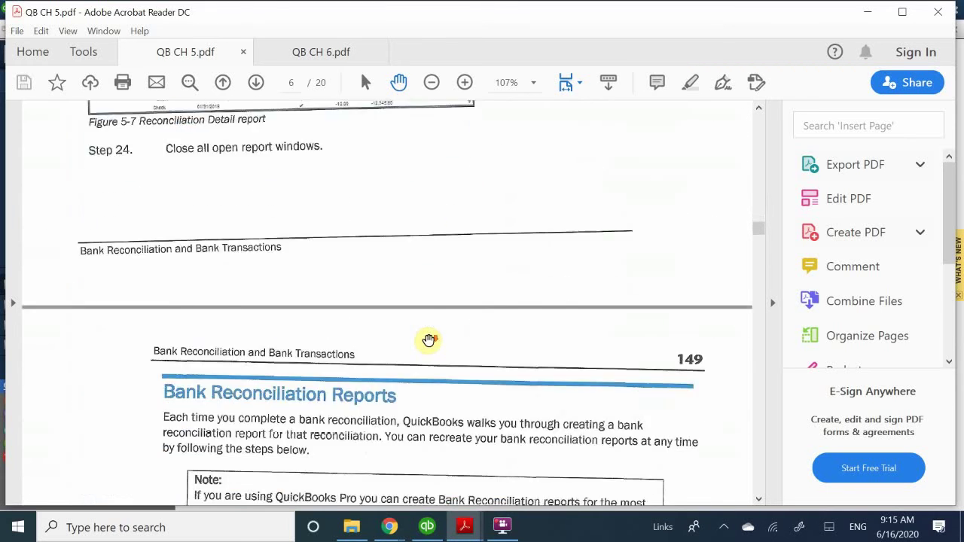
- Review the Bank Reconciliation Reports section on pages 149 and 150, including the previous reconciliation report steps and sample detail report
scroll(429, 341, "down", 3)
scroll(430, 340, "up", 1)
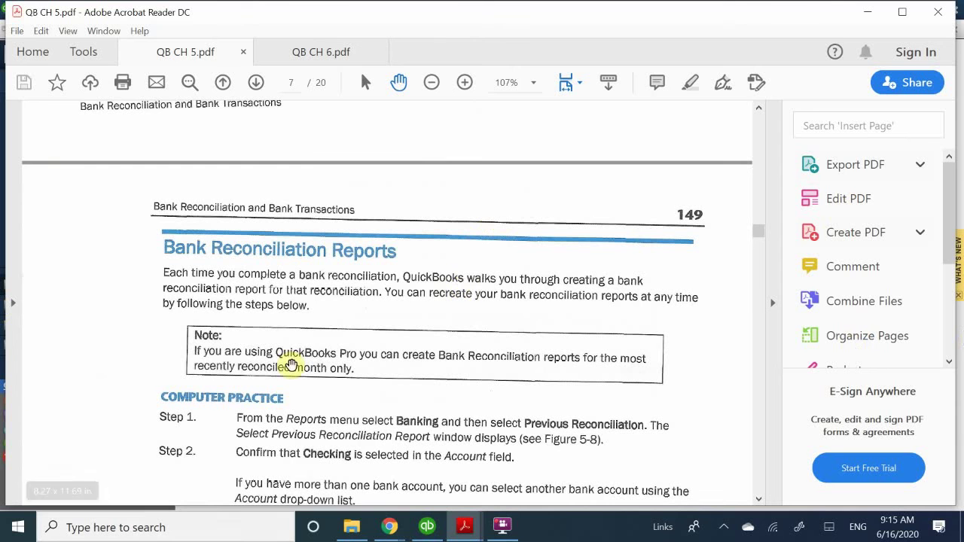
scroll(273, 333, "down", 5)
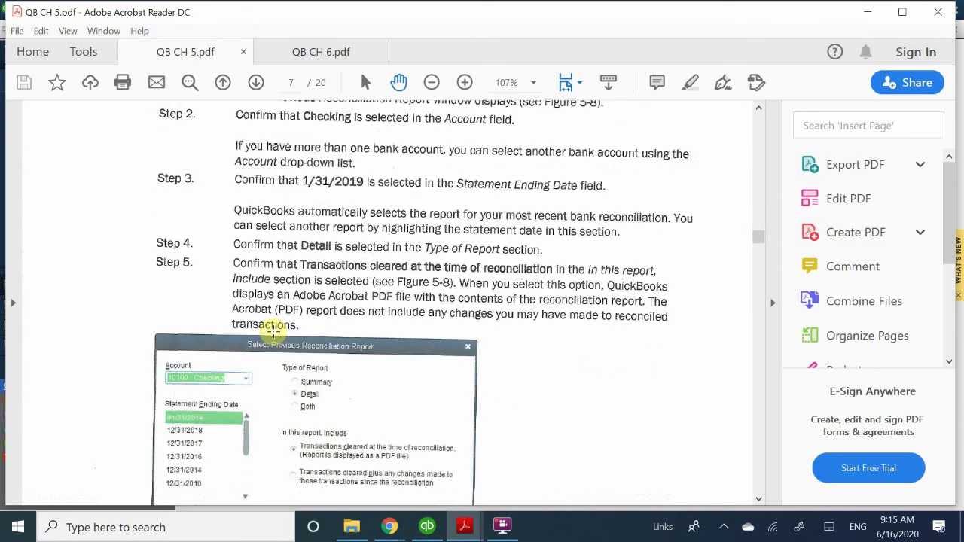
scroll(273, 332, "down", 10)
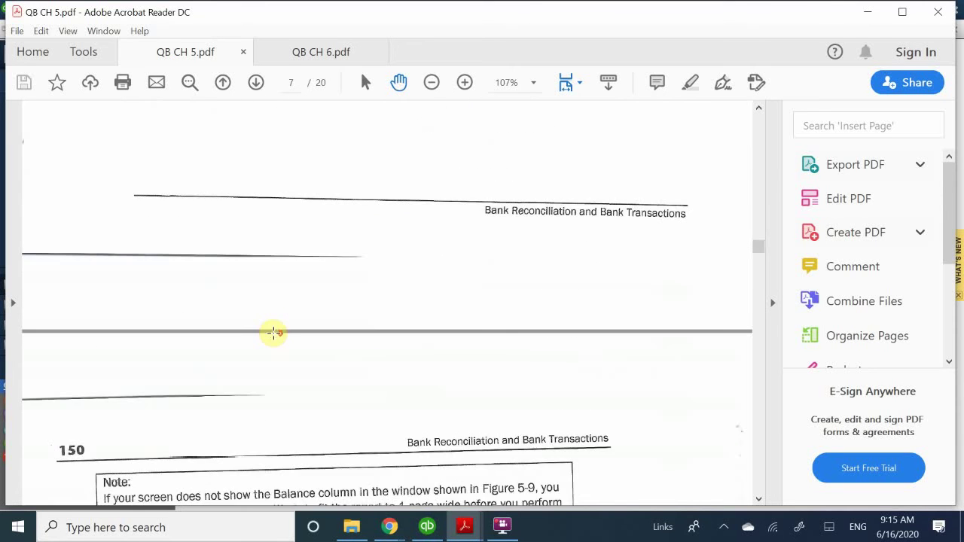
scroll(274, 333, "down", 8)
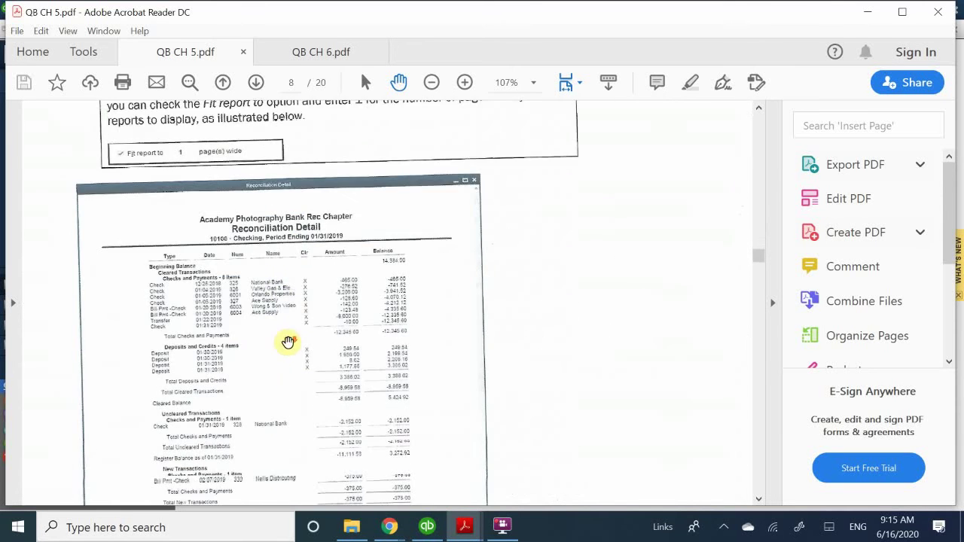
scroll(287, 346, "down", 4)
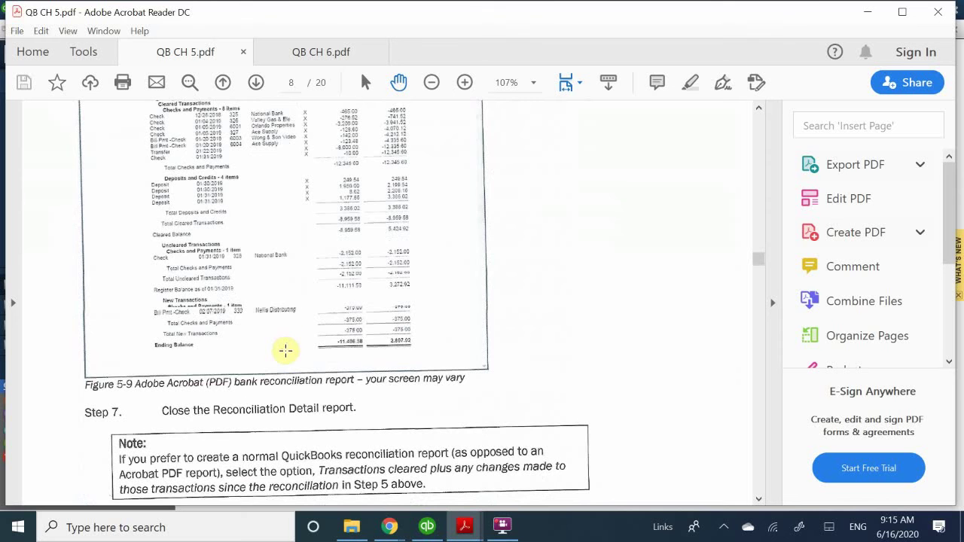
scroll(286, 350, "down", 5)
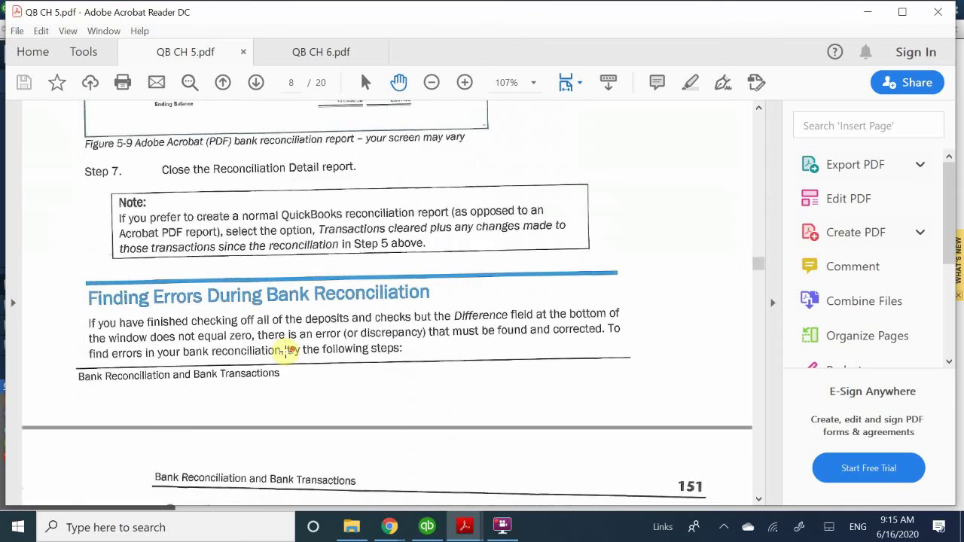
- Read the introduction to Finding Errors During Bank Reconciliation and the preceding note on creating a normal QuickBooks reconciliation report
scroll(290, 351, "down", 1)
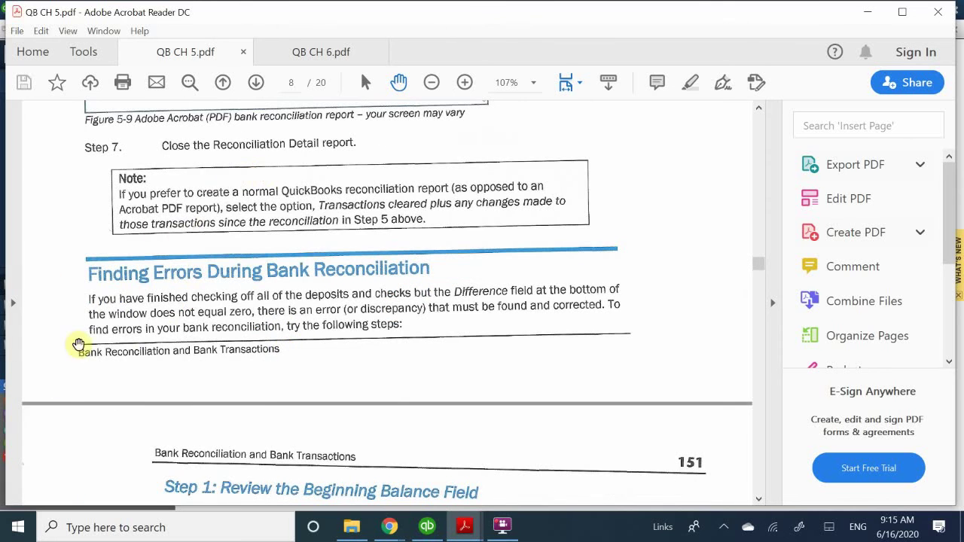
scroll(254, 345, "down", 2)
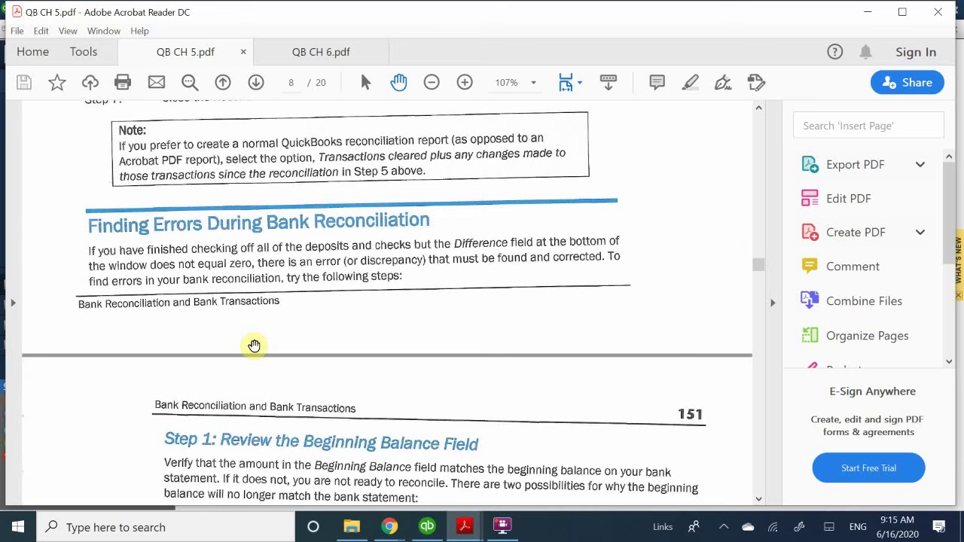
scroll(254, 345, "down", 1)
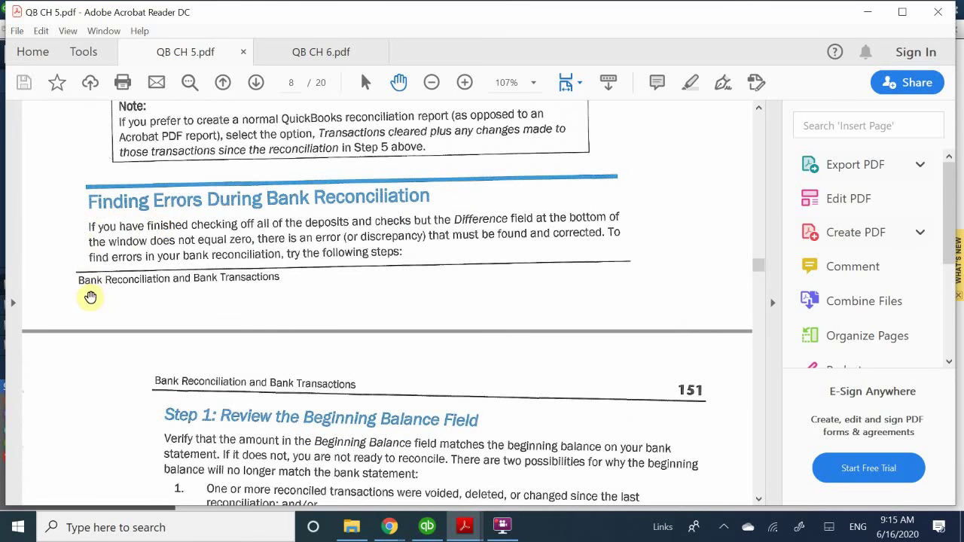
scroll(84, 280, "down", 1)
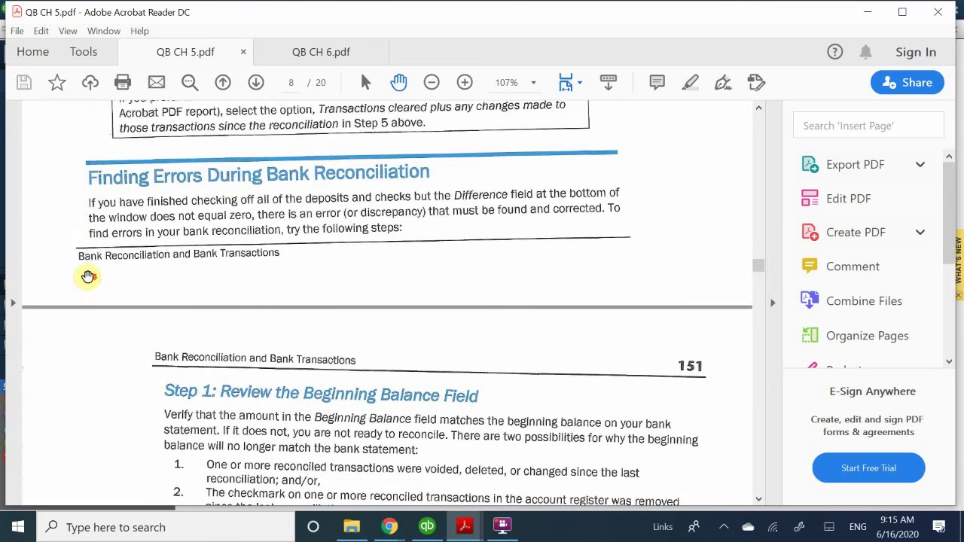
scroll(88, 276, "down", 6)
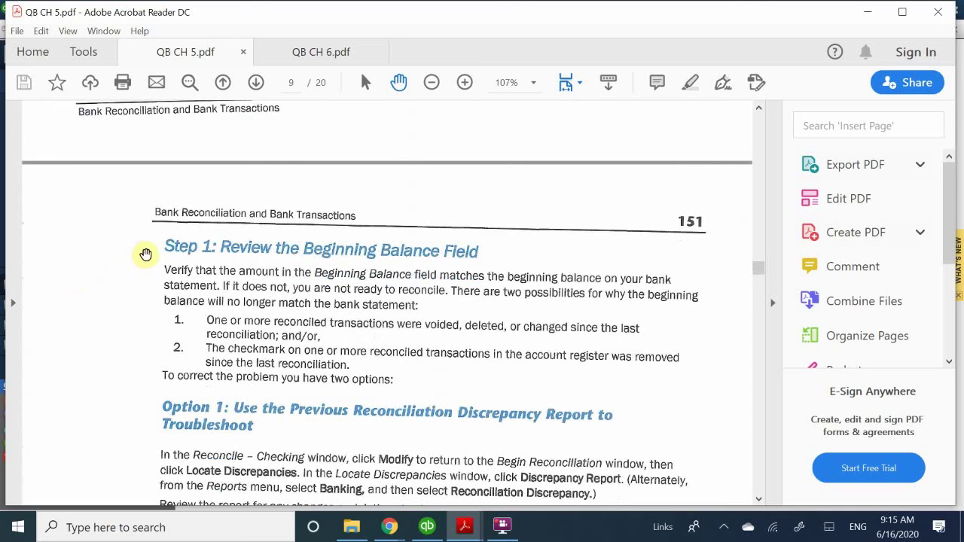
scroll(114, 243, "up", 7)
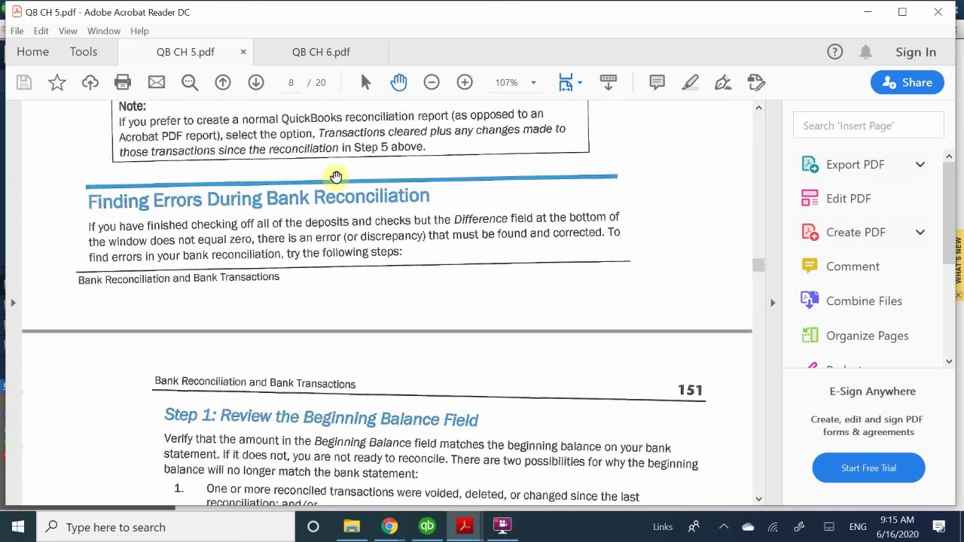
scroll(120, 245, "up", 5)
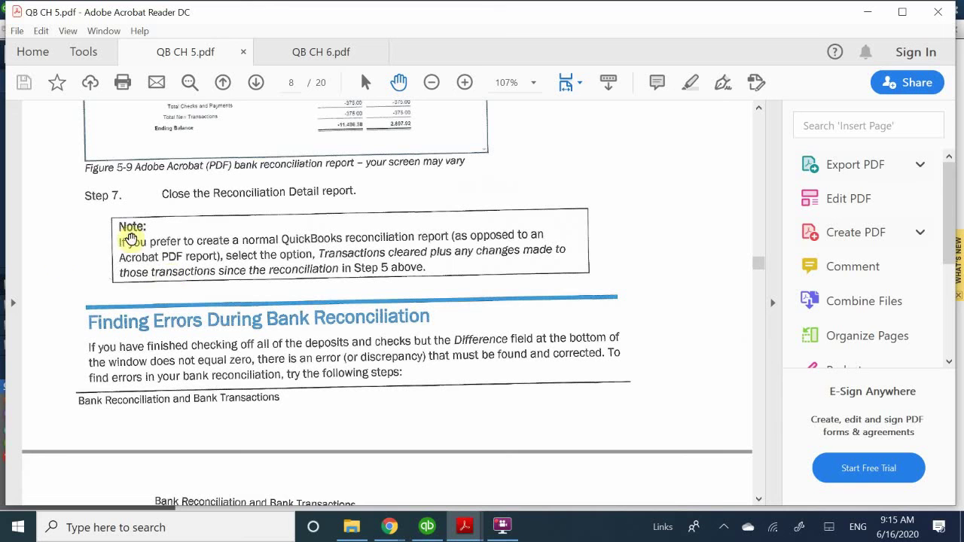
scroll(57, 317, "down", 2)
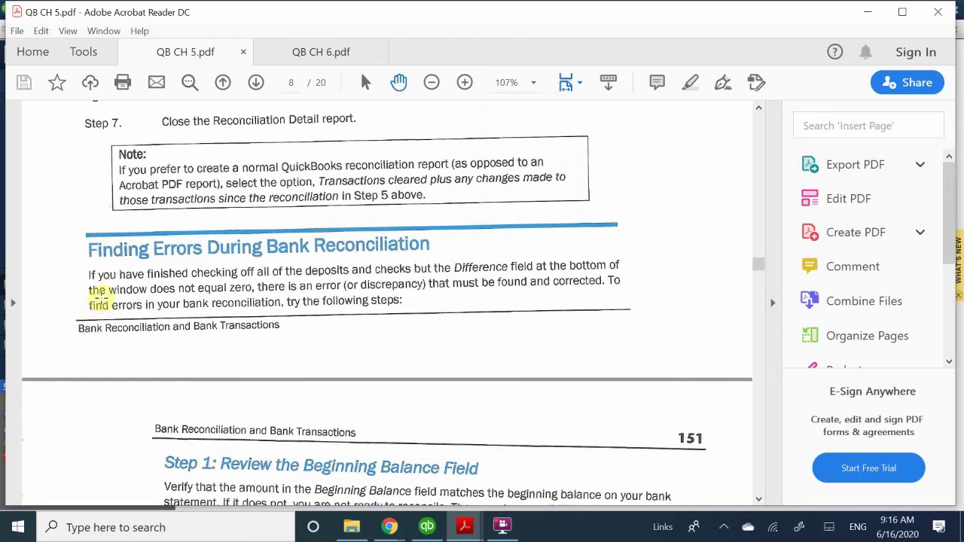
- Read Step 1 on reviewing the Beginning Balance field and Option 1 on troubleshooting with the Previous Reconciliation Discrepancy report
scroll(100, 299, "down", 7)
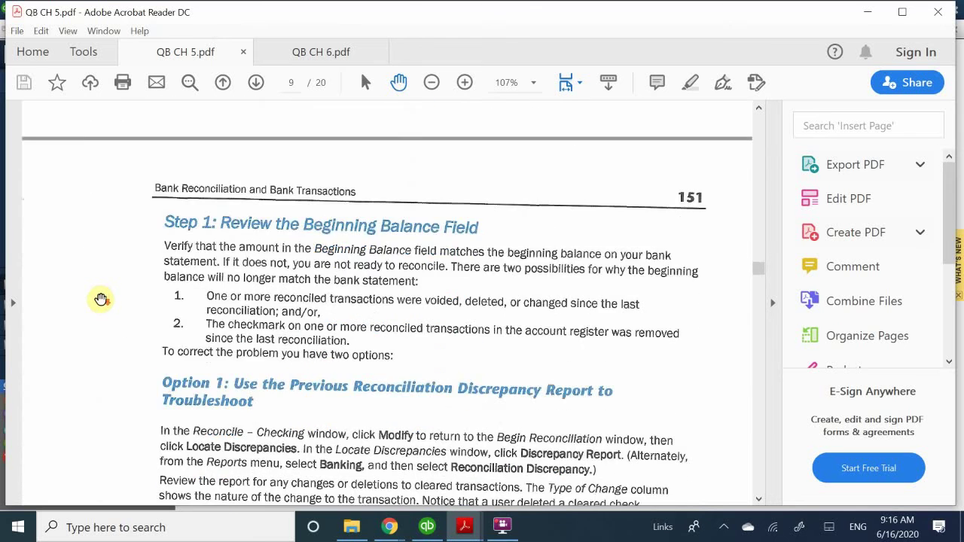
scroll(101, 299, "down", 2)
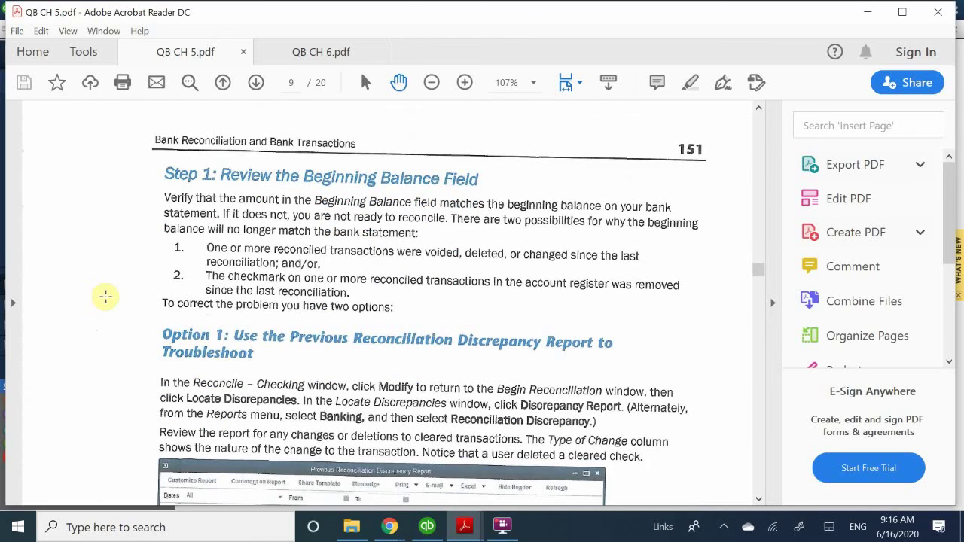
scroll(105, 296, "down", 1)
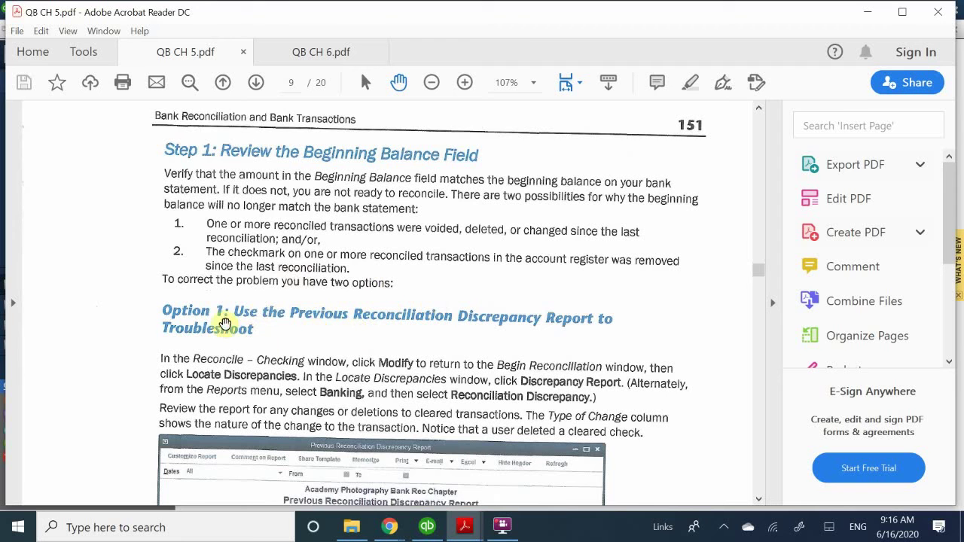
scroll(223, 320, "down", 2)
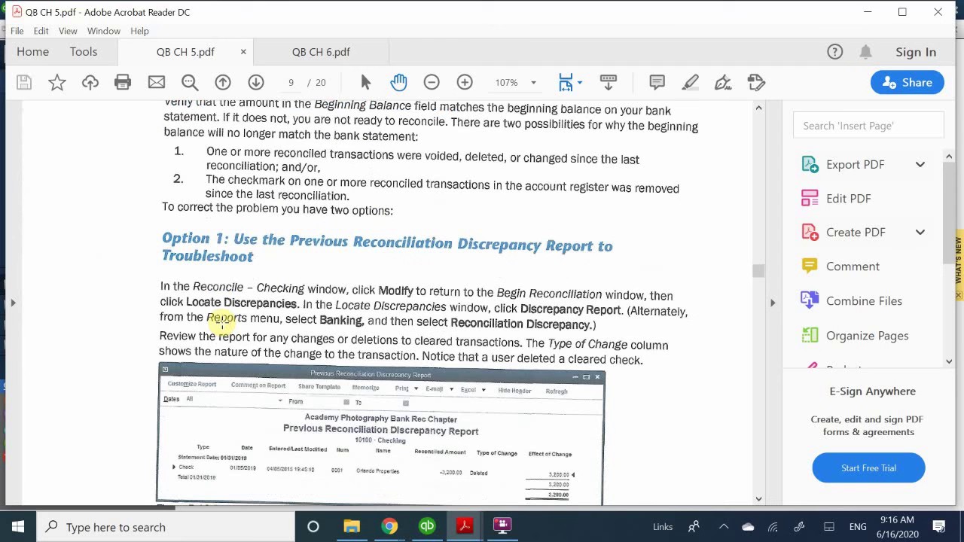
scroll(222, 320, "down", 2)
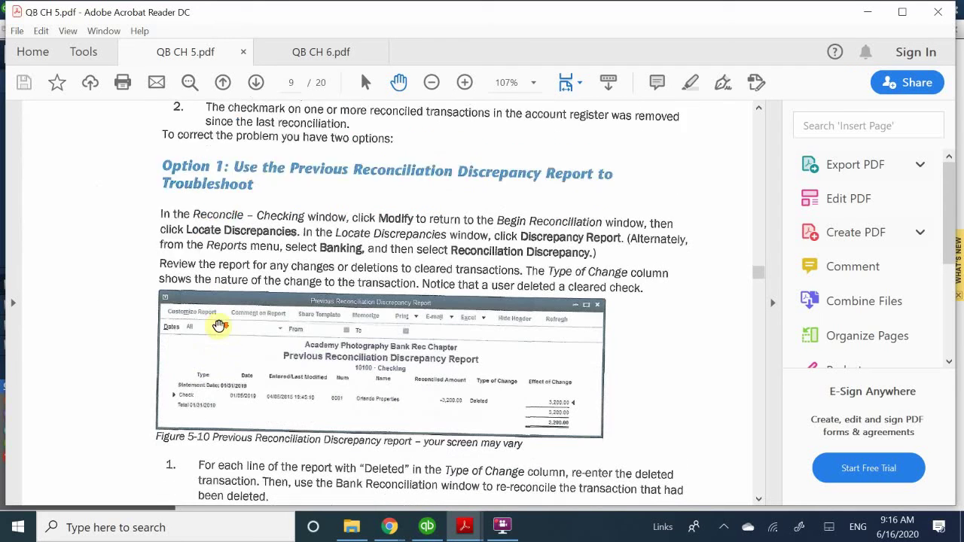
scroll(218, 326, "down", 1)
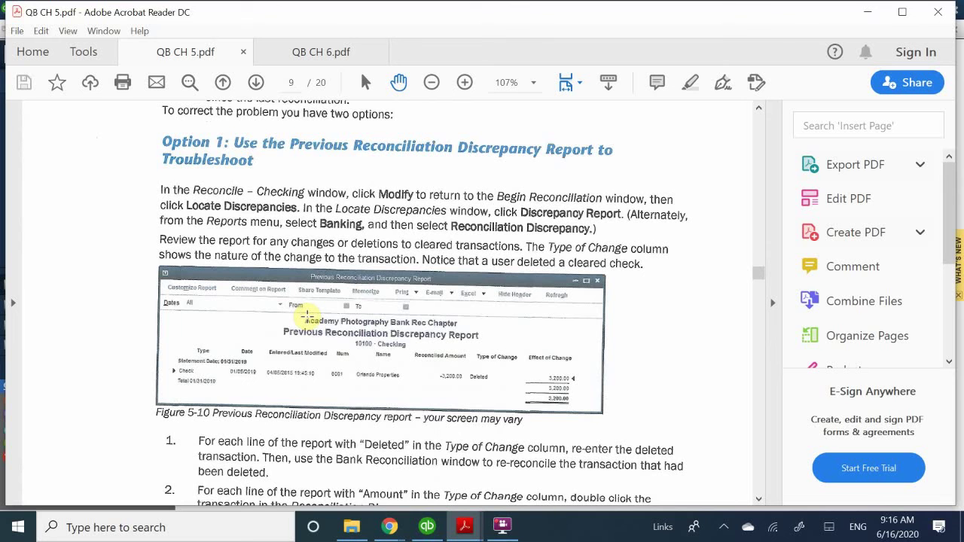
scroll(306, 315, "down", 2)
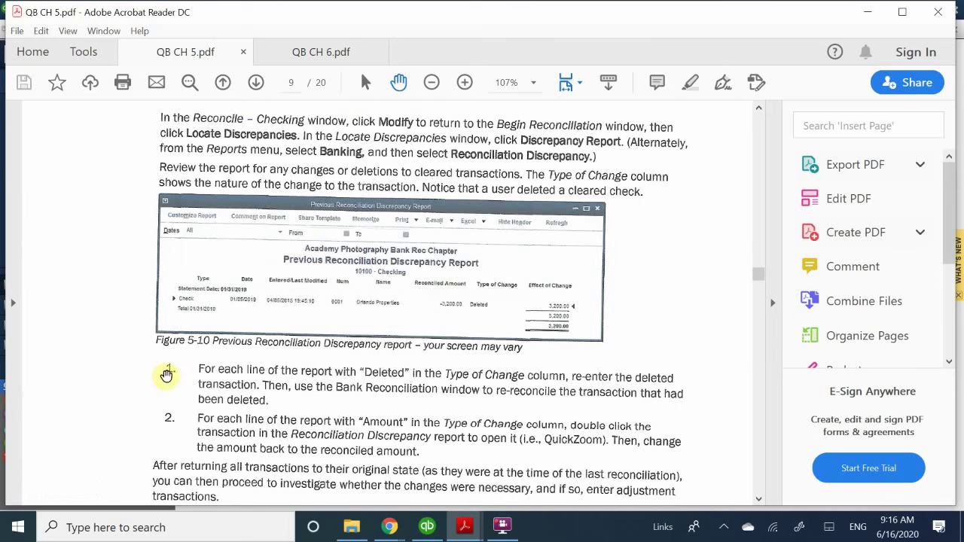
- Read Option 2 on undoing the bank reconciliation, and return to the QuickBooks home page
scroll(173, 370, "down", 5)
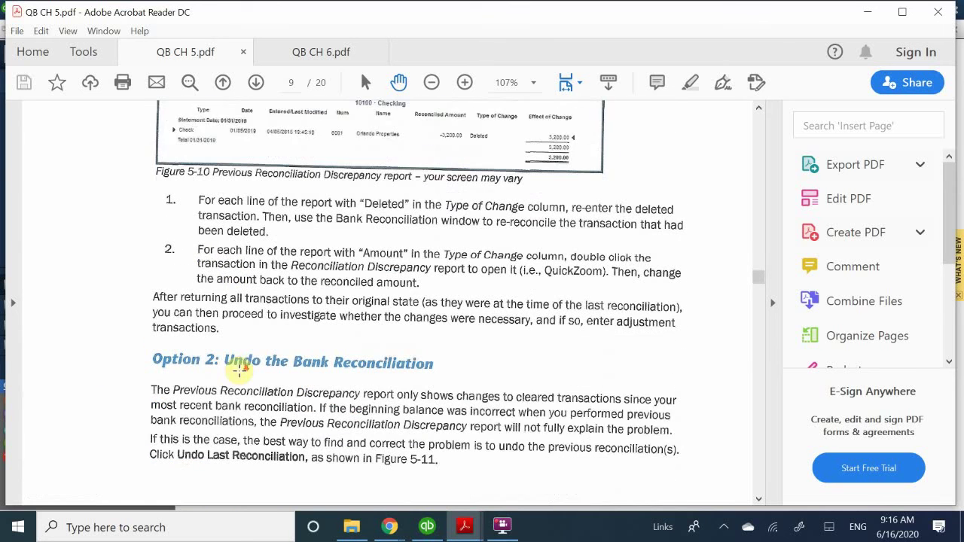
scroll(238, 369, "down", 1)
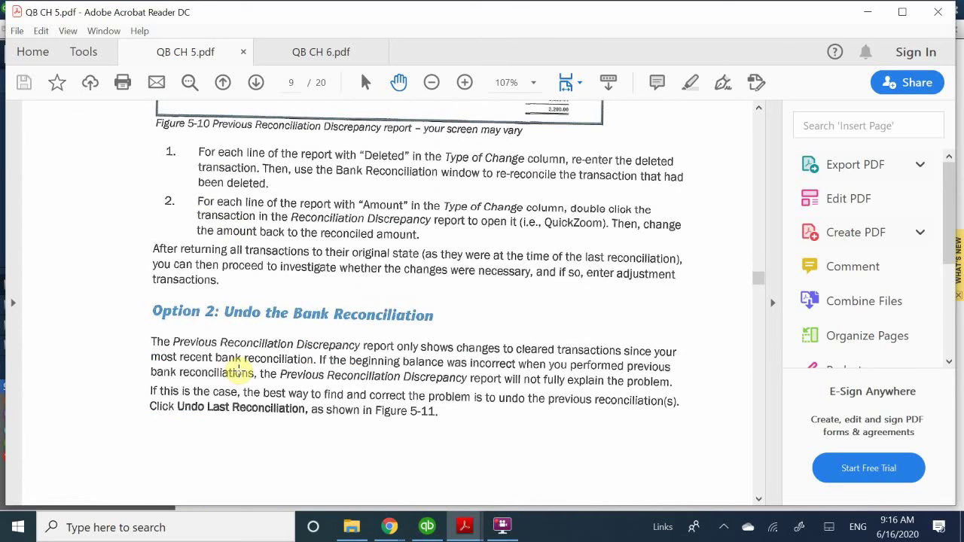
scroll(411, 346, "down", 1)
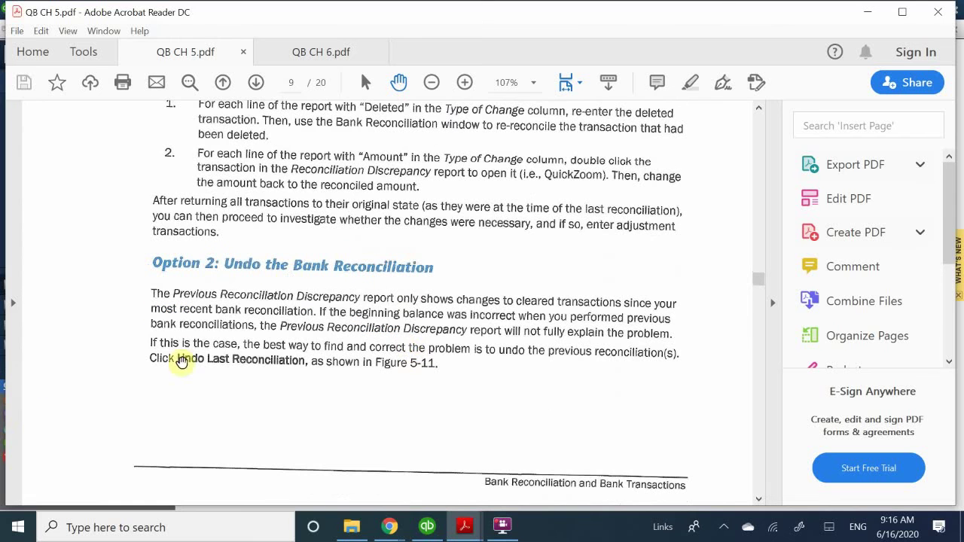
left_click(427, 527)
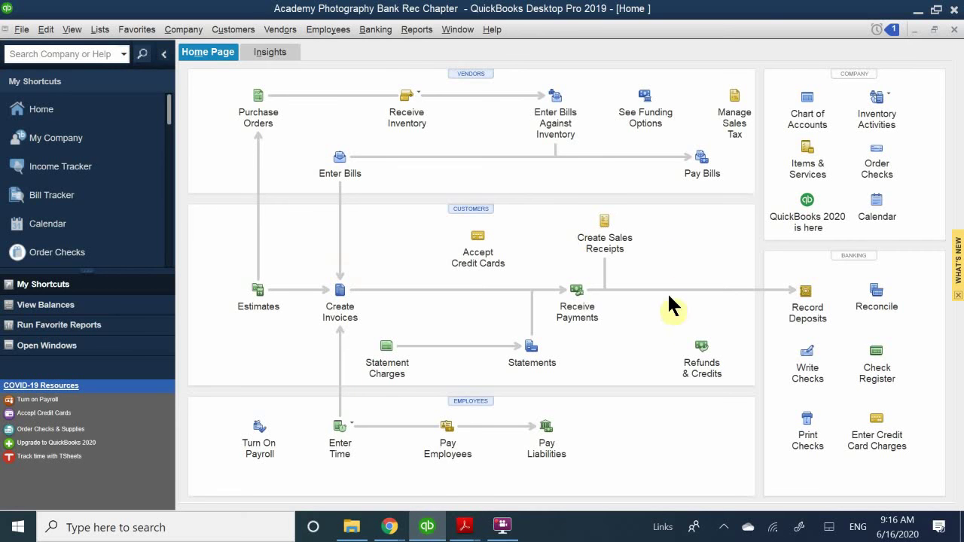
- Undo the last reconciliation of the 10100 Checking account
left_click(879, 299)
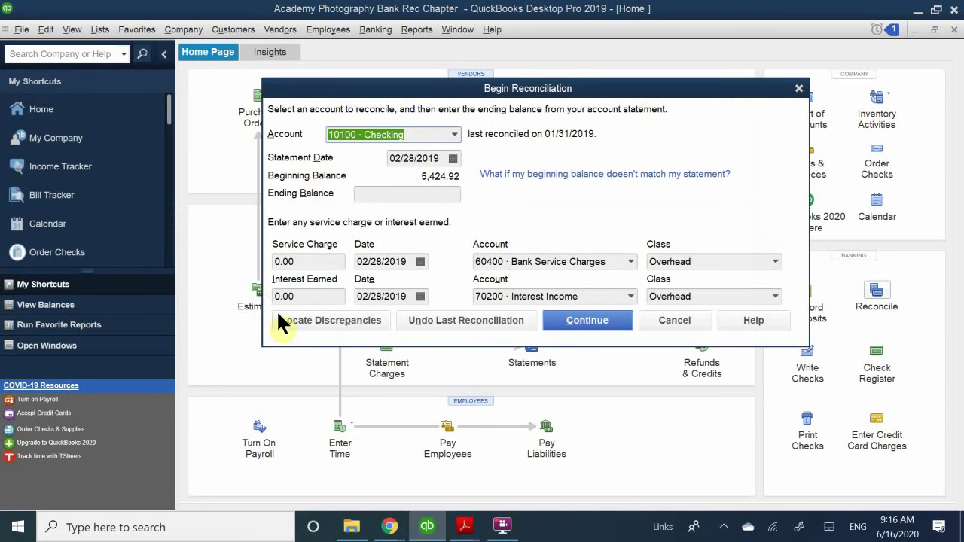
left_click(439, 313)
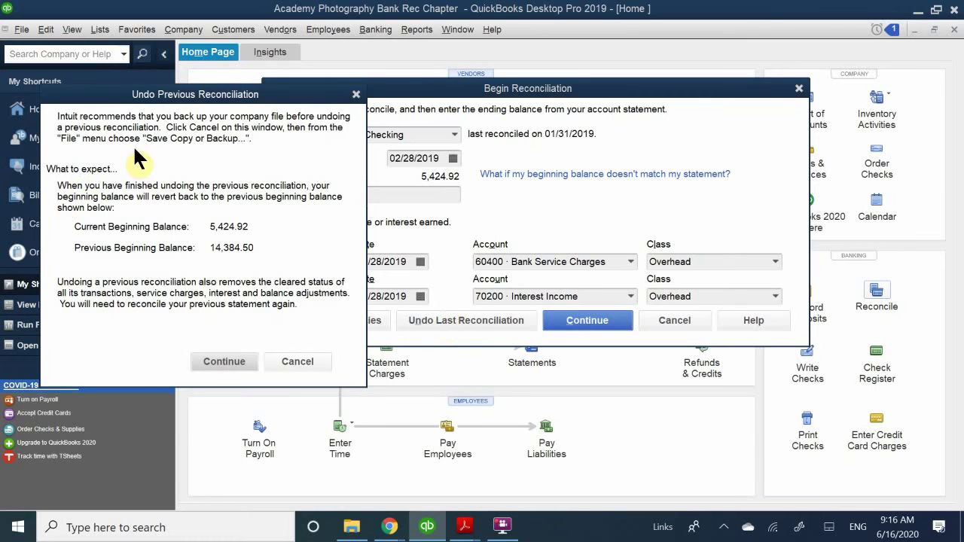
left_click(225, 361)
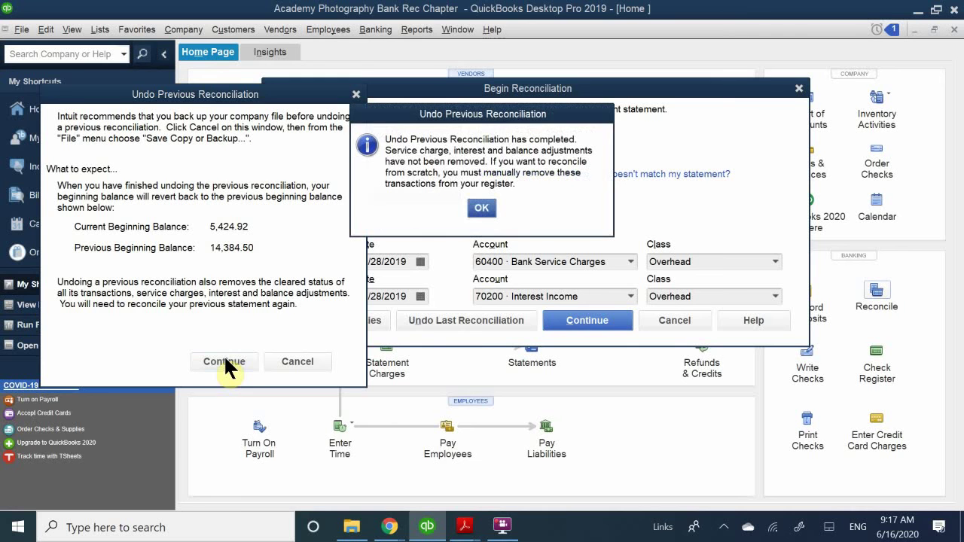
left_click(480, 210)
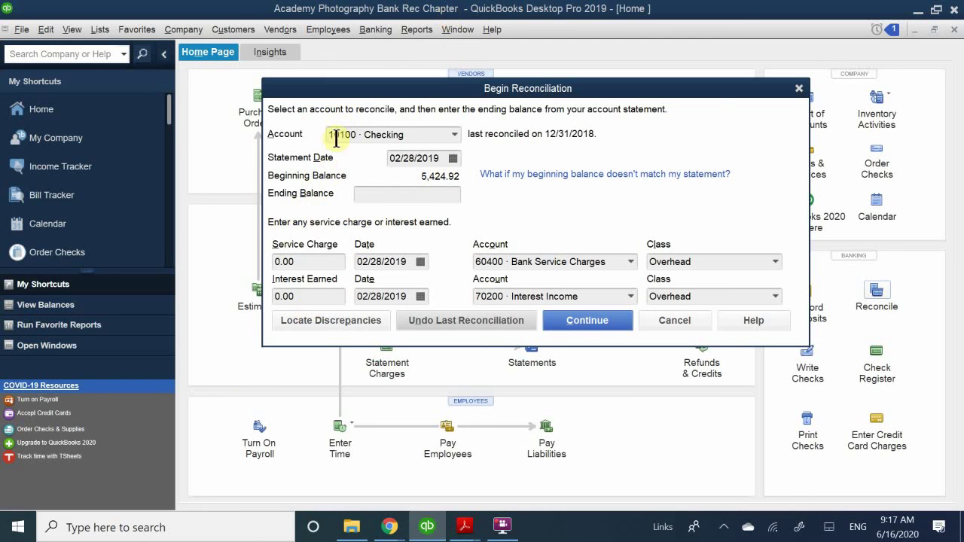
left_click(311, 261)
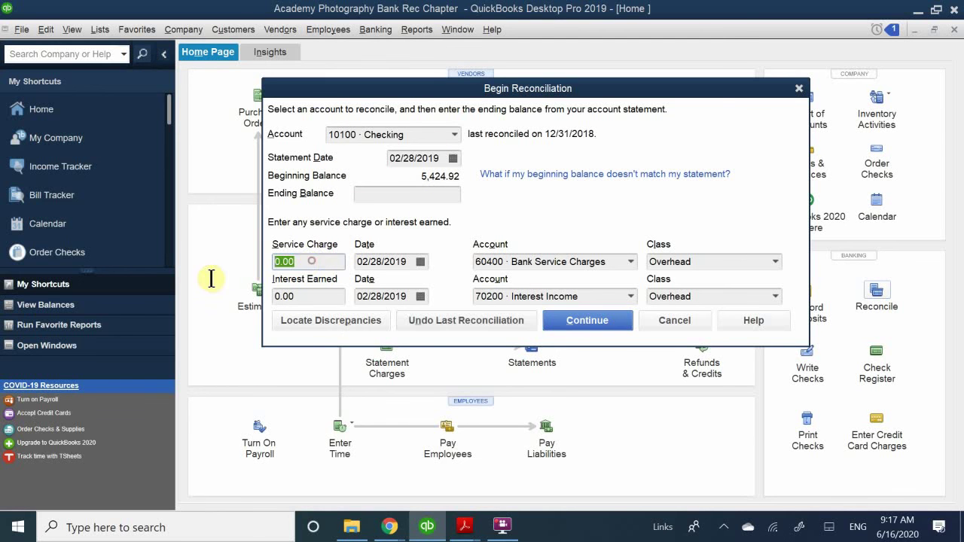
left_click(211, 278)
type("10.00")
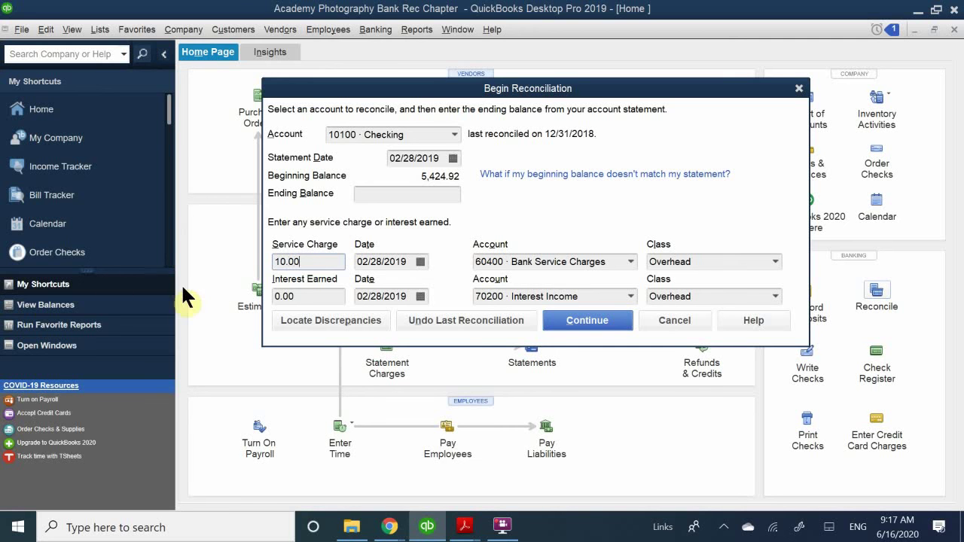
left_click(305, 296)
type("8.62")
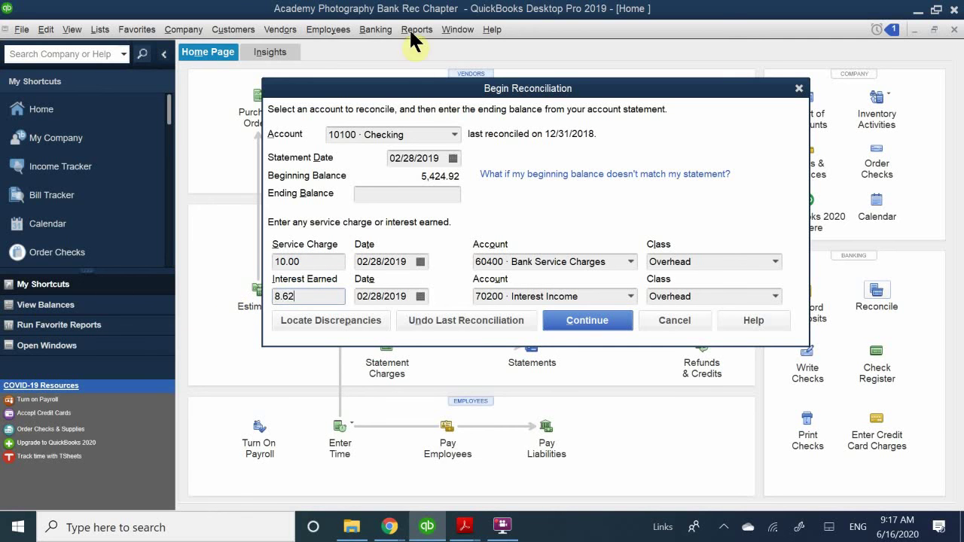
left_click(416, 194)
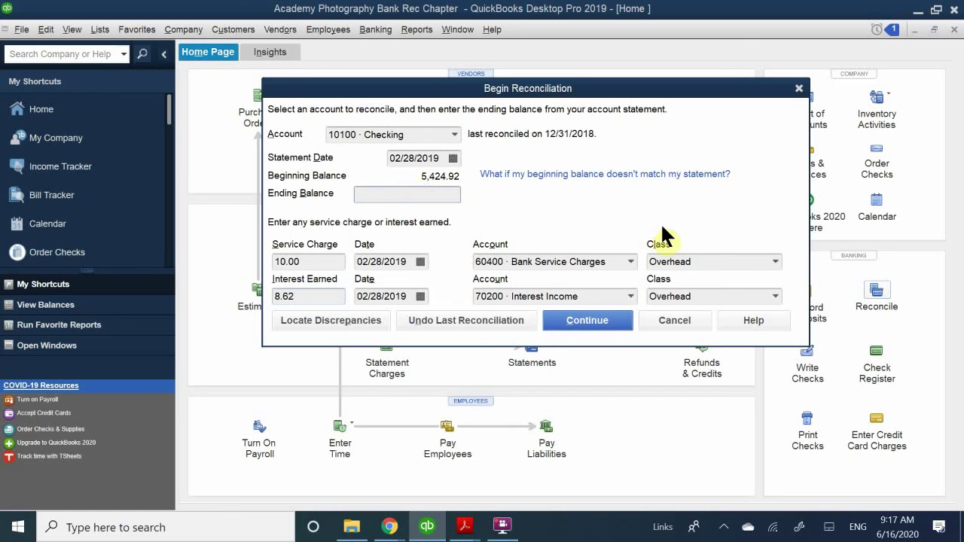
type("5")
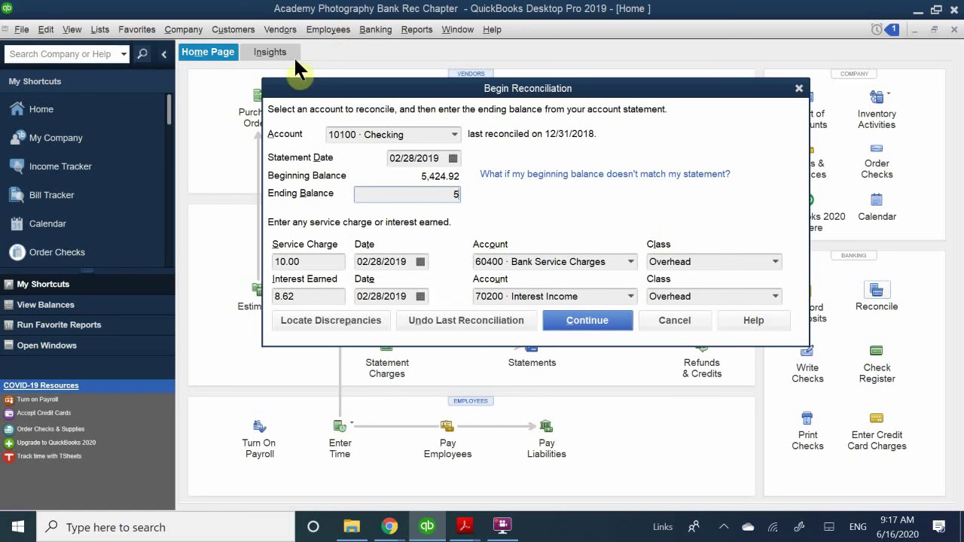
type("420")
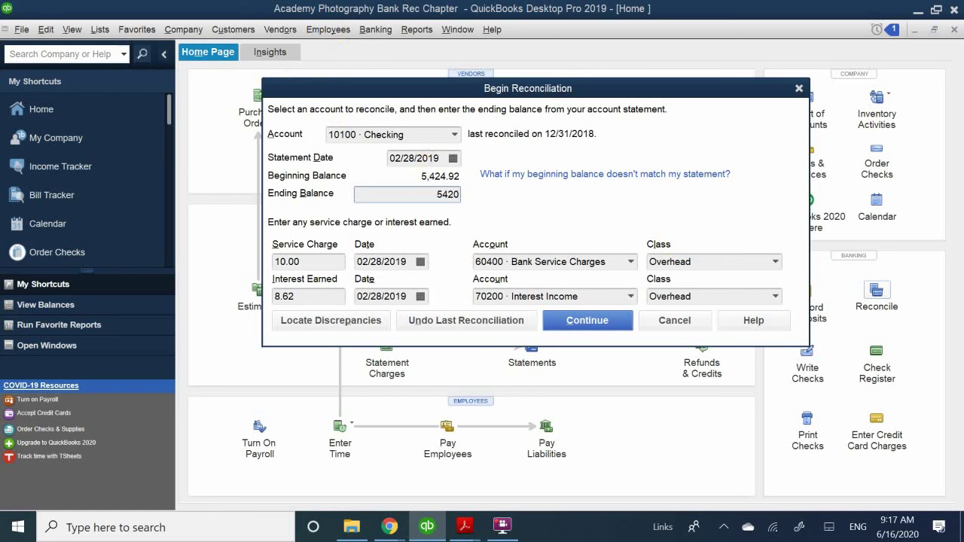
key("BackSpace")
type("4.92")
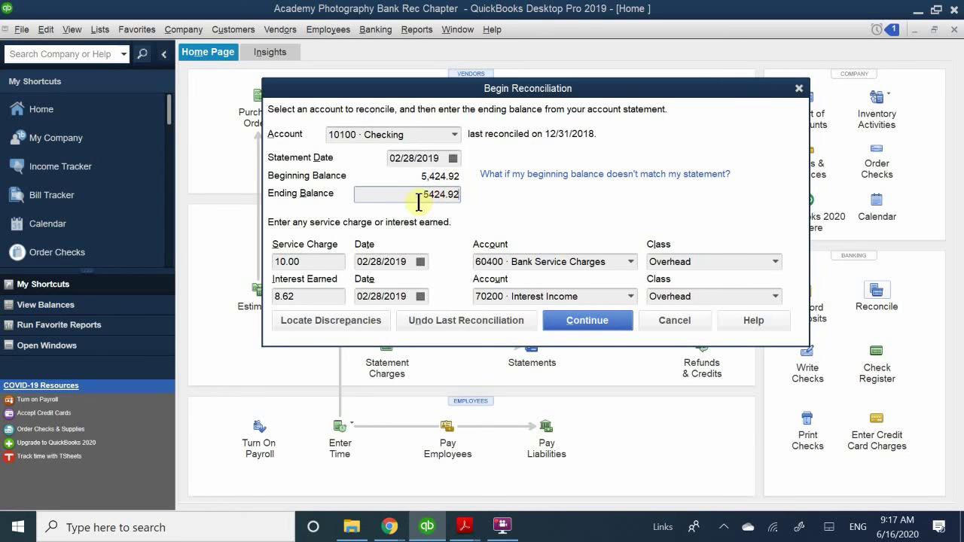
left_click_drag(415, 194, 521, 181)
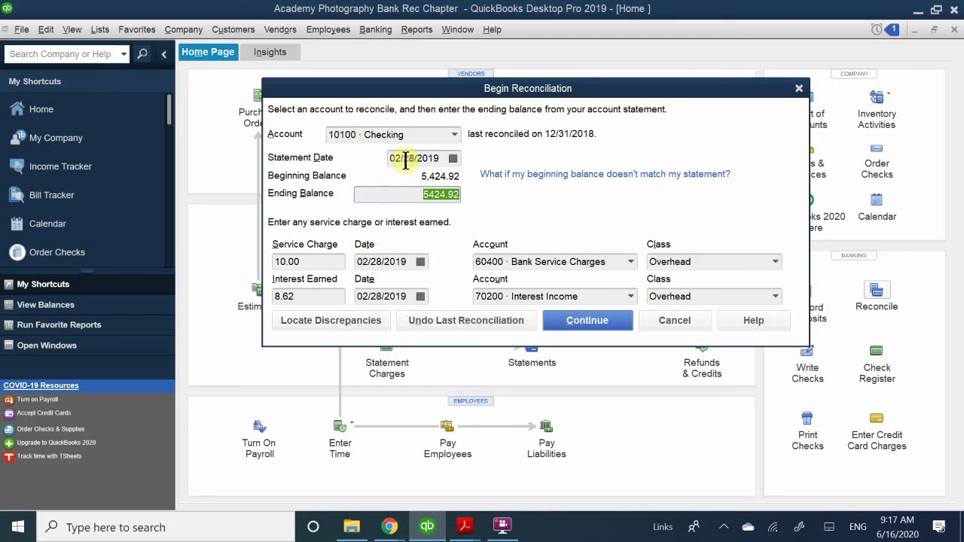
left_click(453, 157)
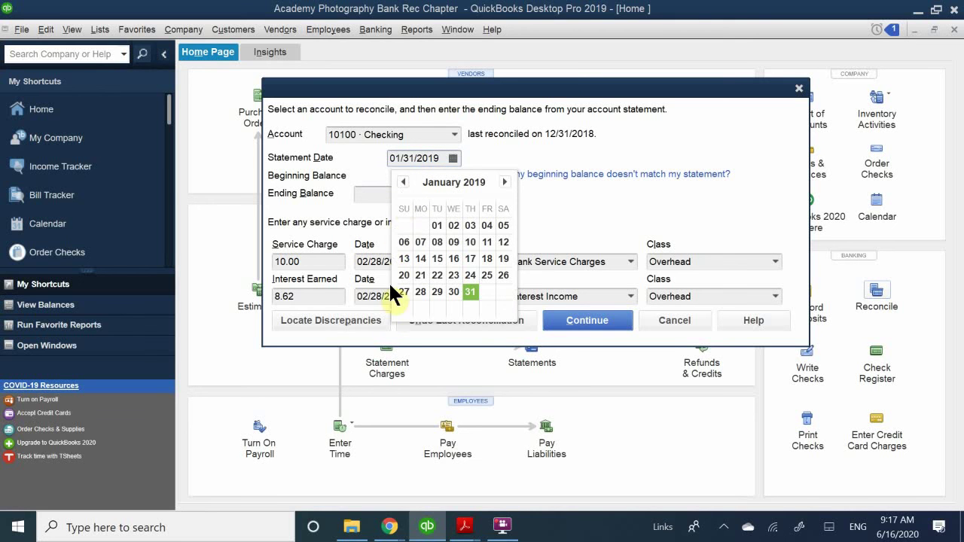
left_click(470, 291)
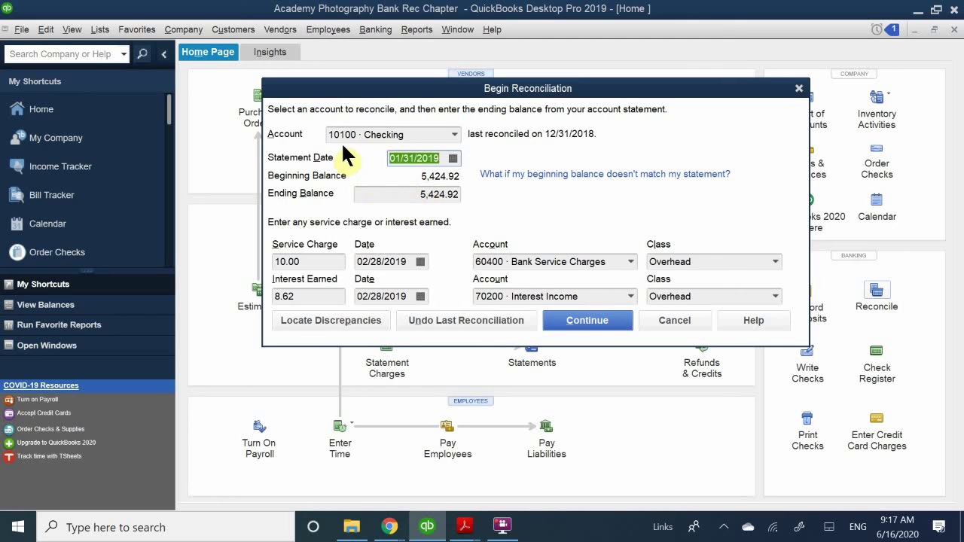
left_click(375, 139)
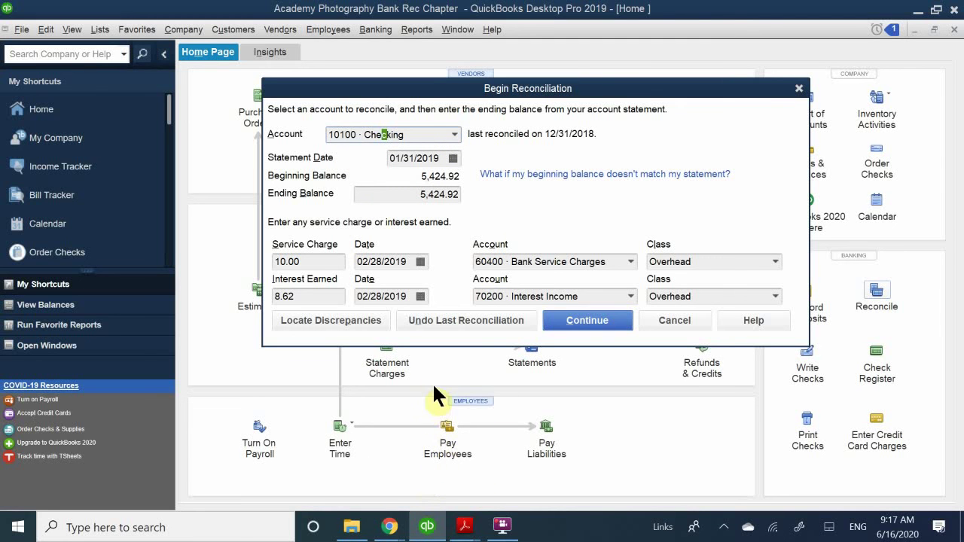
left_click(799, 88)
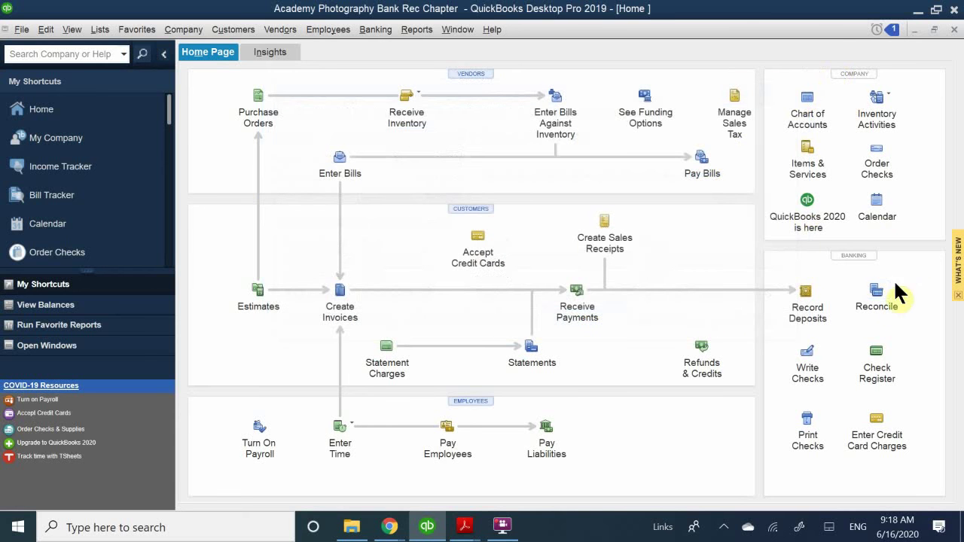
- Begin reconciling the Checking account with ending balance 5,424.92, service charge 10.00 and interest earned 8.62, and continue to the transaction list
left_click(879, 301)
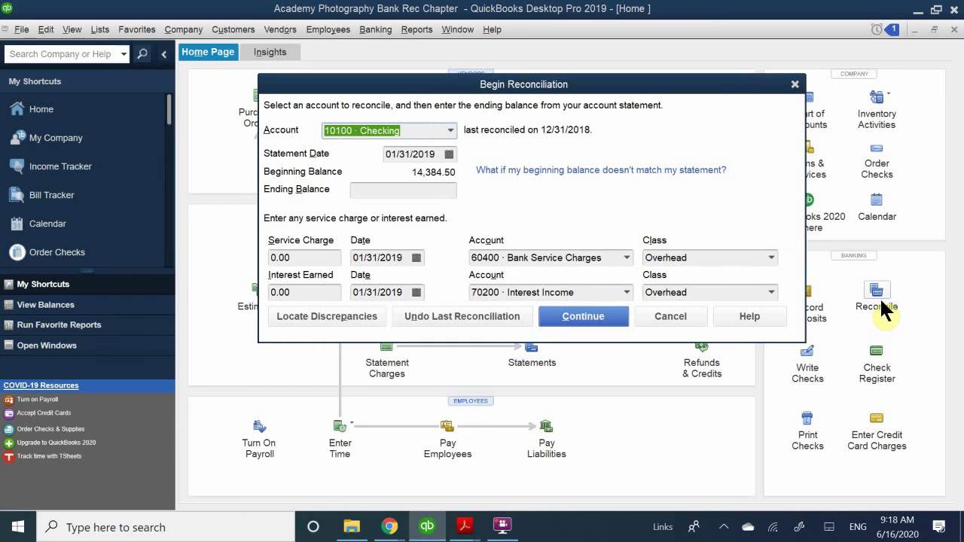
left_click(395, 192)
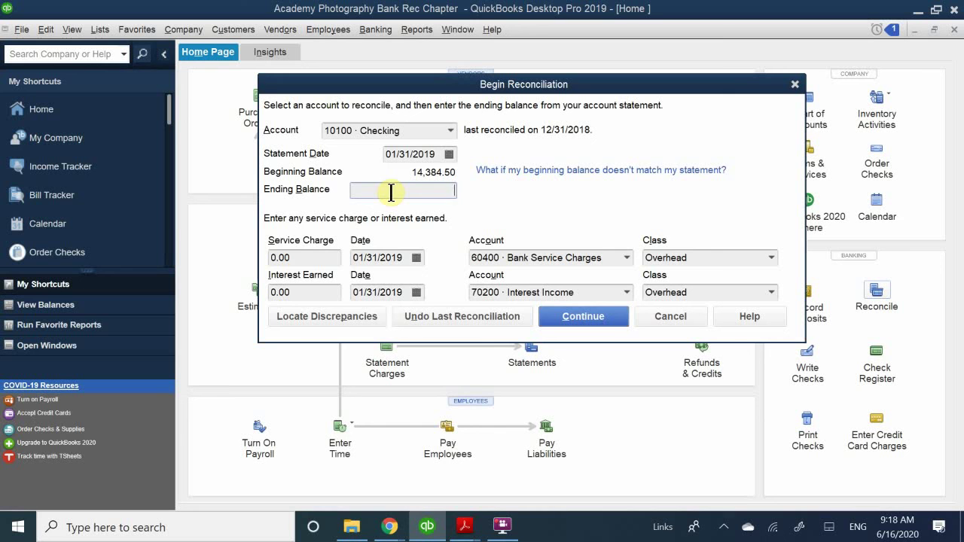
type("5424.92")
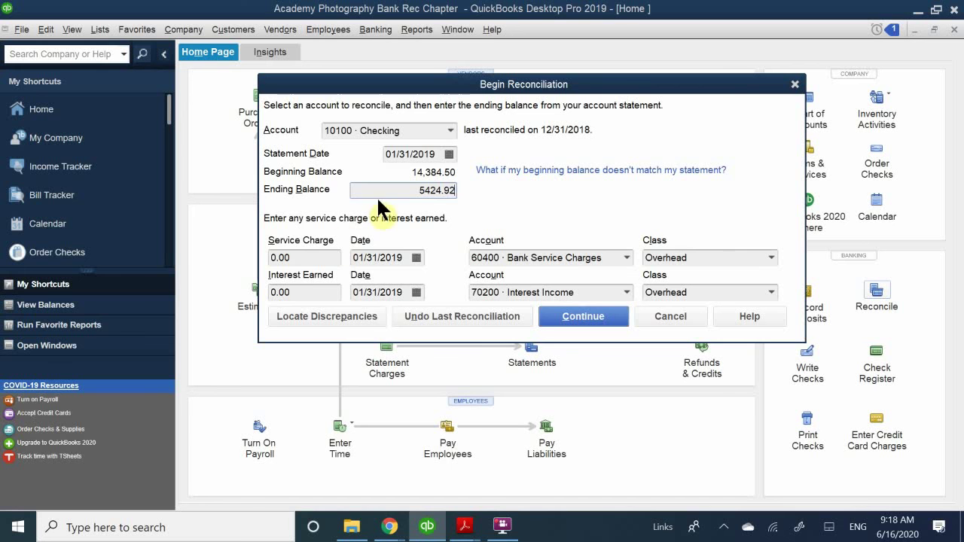
left_click(303, 257)
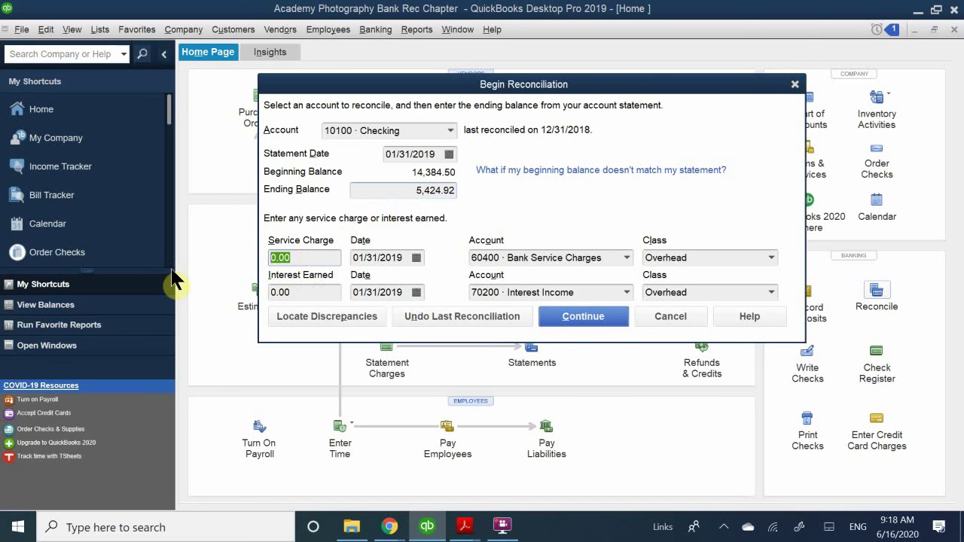
type("10.00")
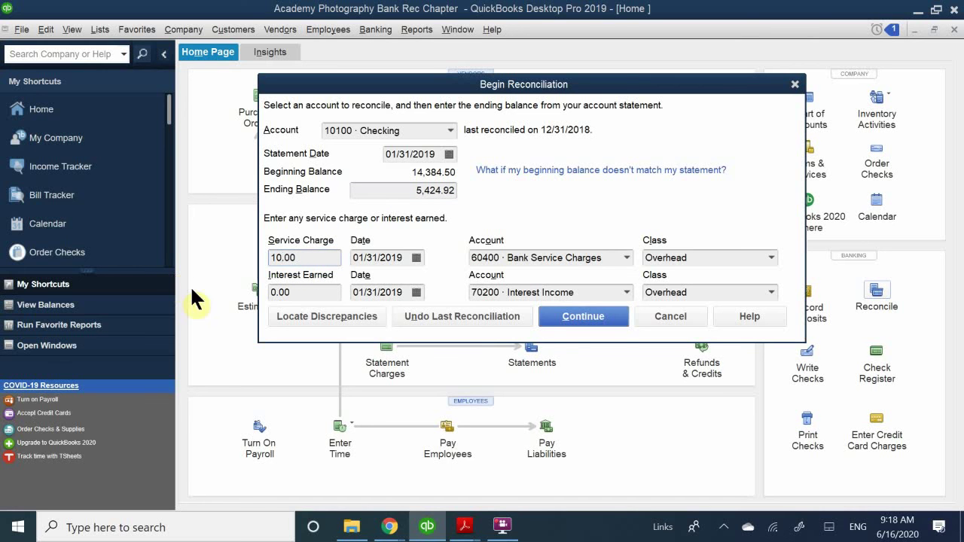
left_click(308, 295)
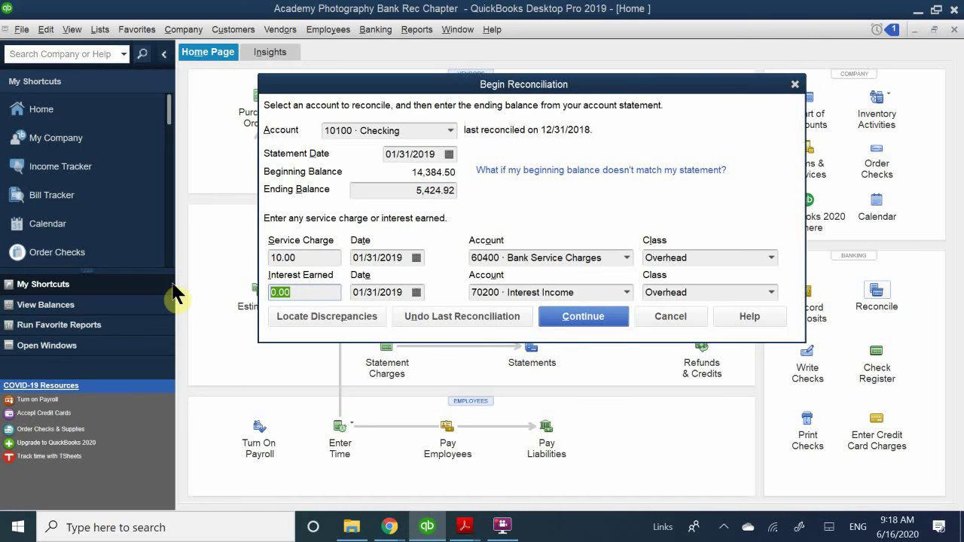
type("8.62")
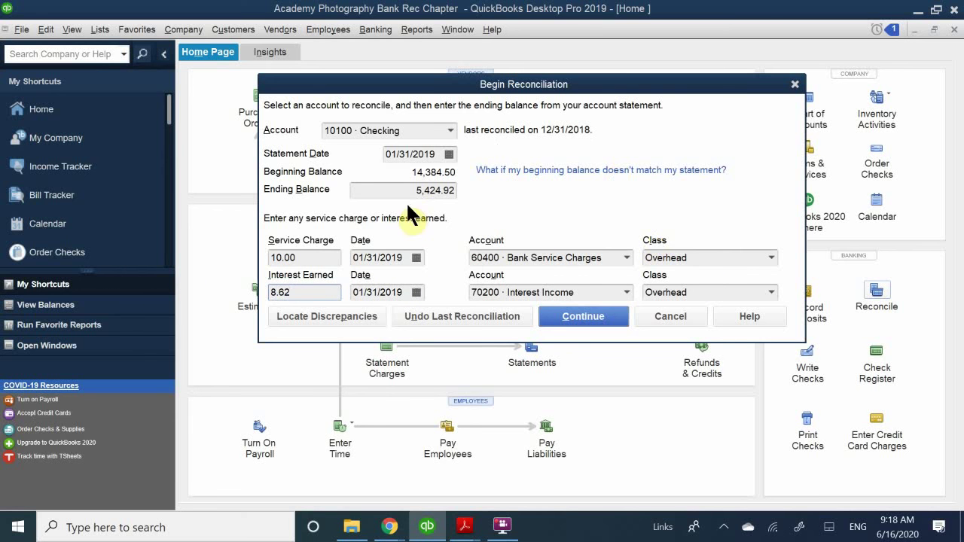
left_click(563, 309)
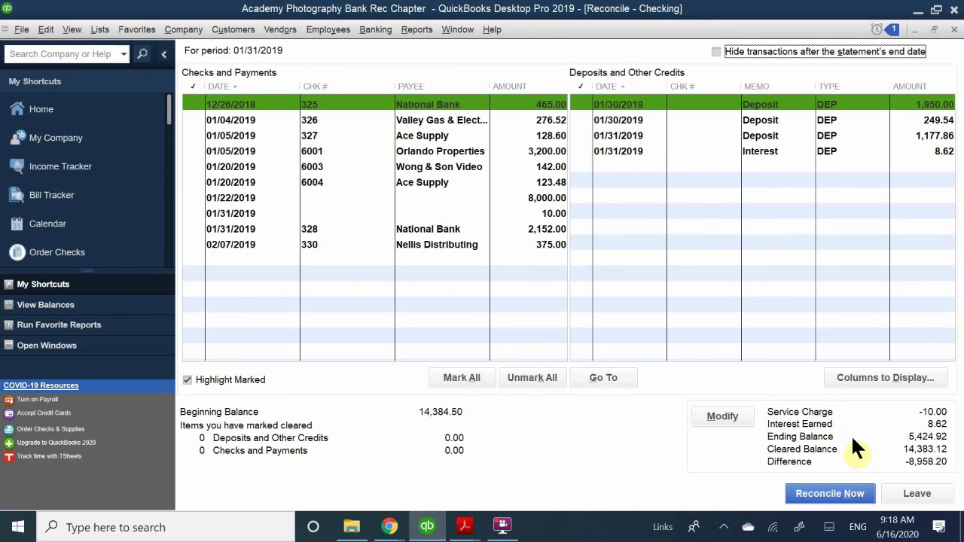
- Modify the reconciliation to locate discrepancies, and view the Previous Reconciliation Discrepancy Report for the Checking account
left_click(723, 417)
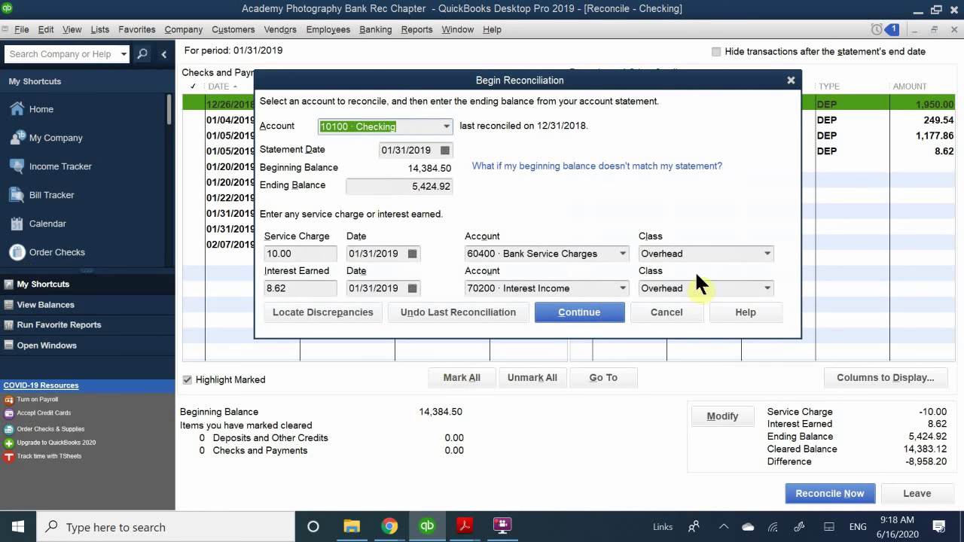
left_click(293, 313)
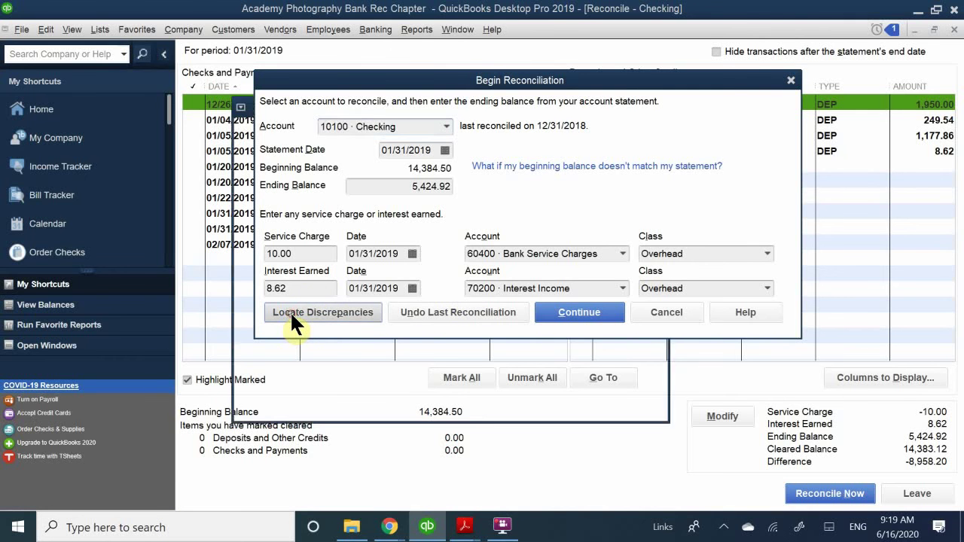
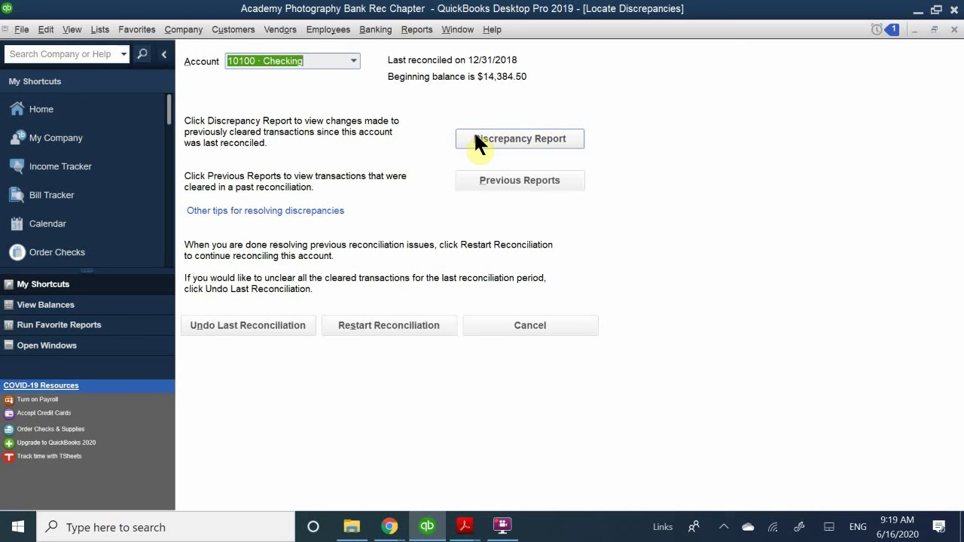
left_click(476, 140)
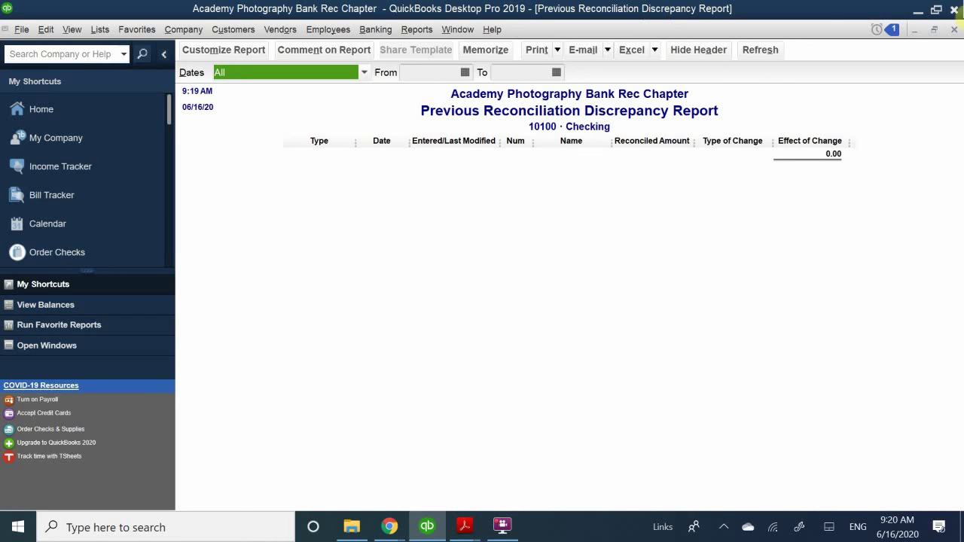
left_click(954, 29)
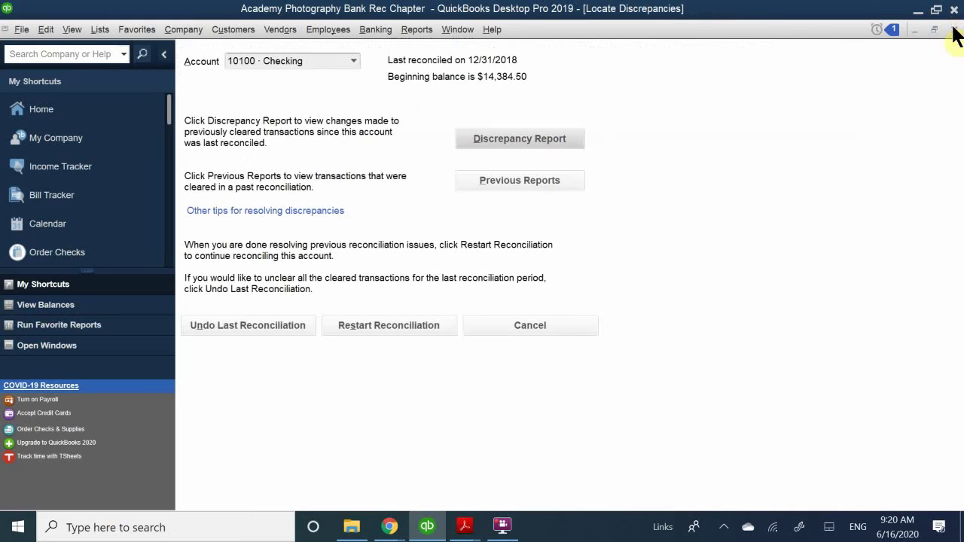
- Review the account and report-type options for previous reconciliation reports, and return to the Checking reconciliation without displaying one
left_click(496, 182)
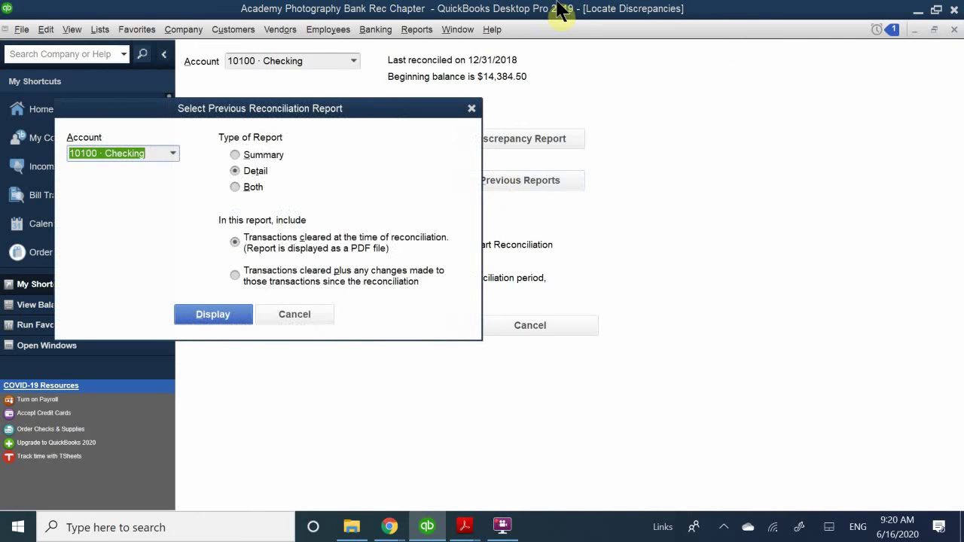
left_click_drag(247, 112, 439, 152)
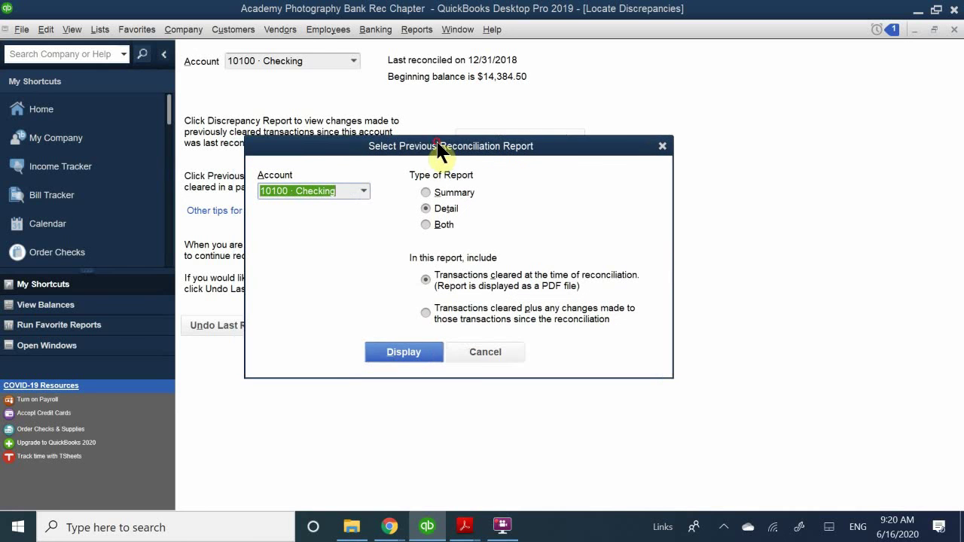
left_click(363, 193)
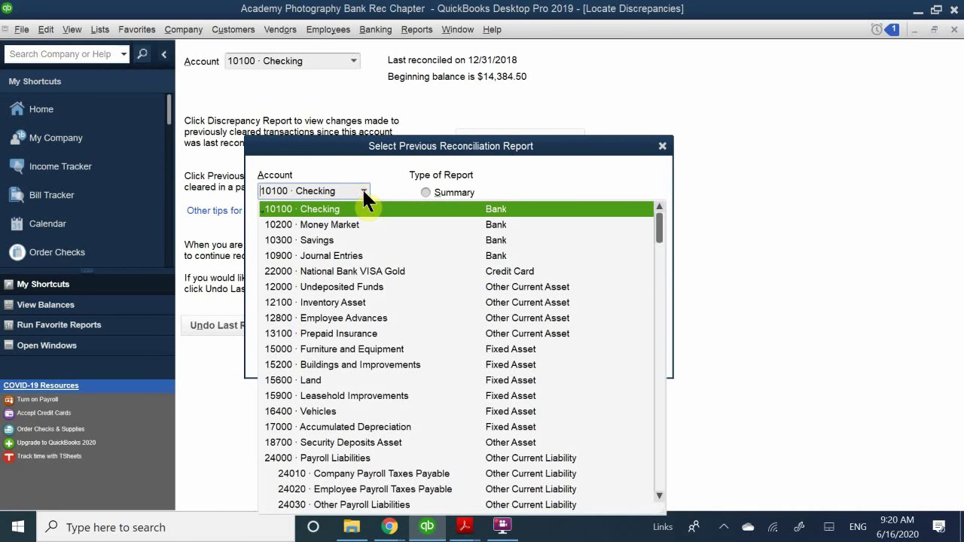
left_click(363, 193)
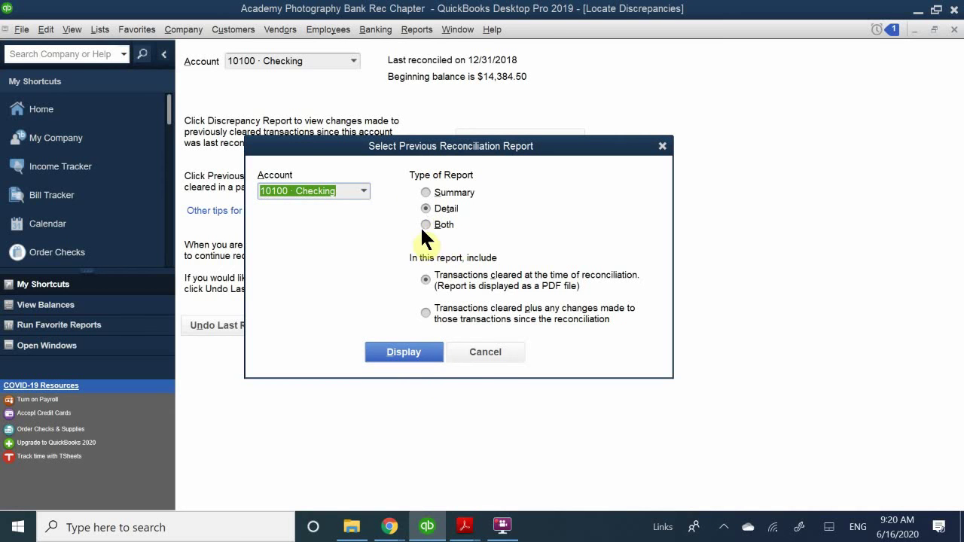
left_click(482, 351)
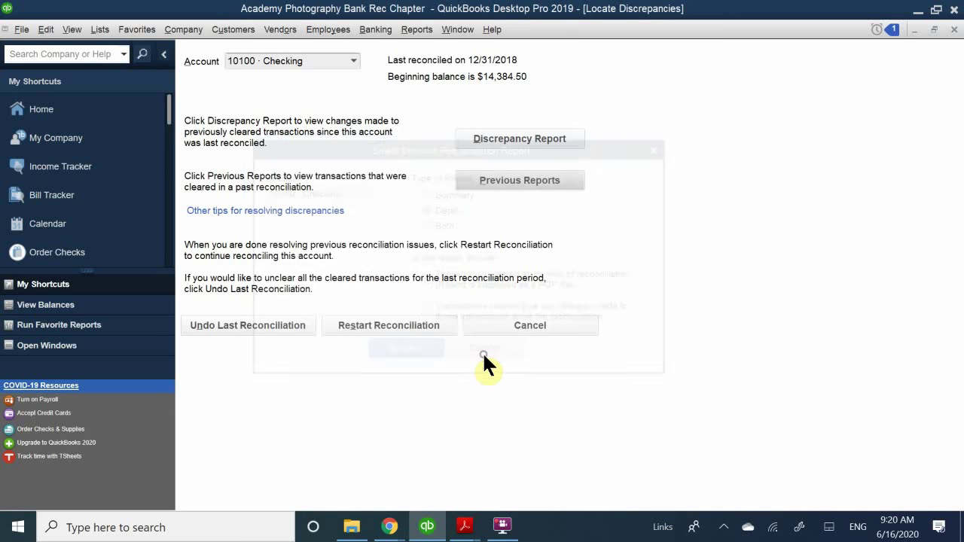
left_click(526, 324)
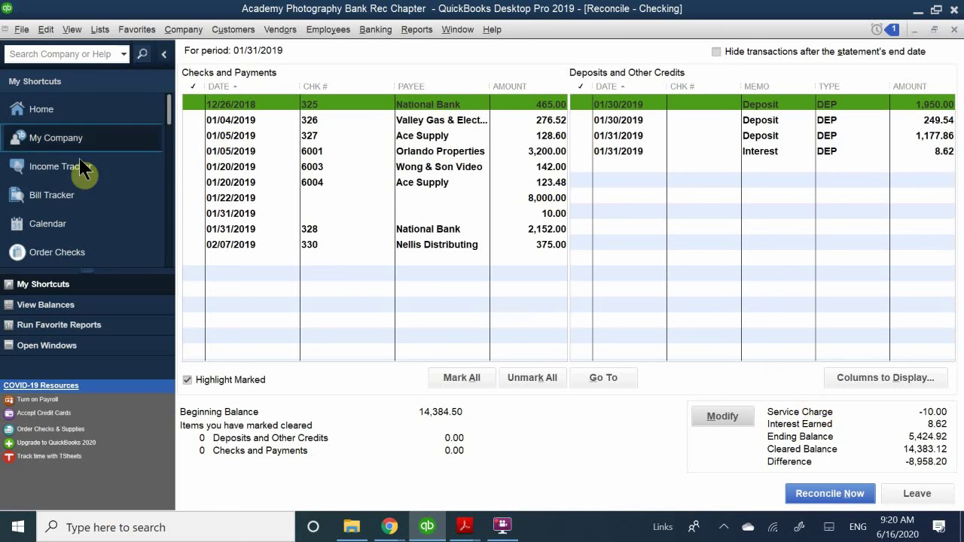
- Mark checks 325, 327, 6001, 6003 and 6004, the 8,000.00 payment and the 10.00 charge as cleared
left_click(186, 103)
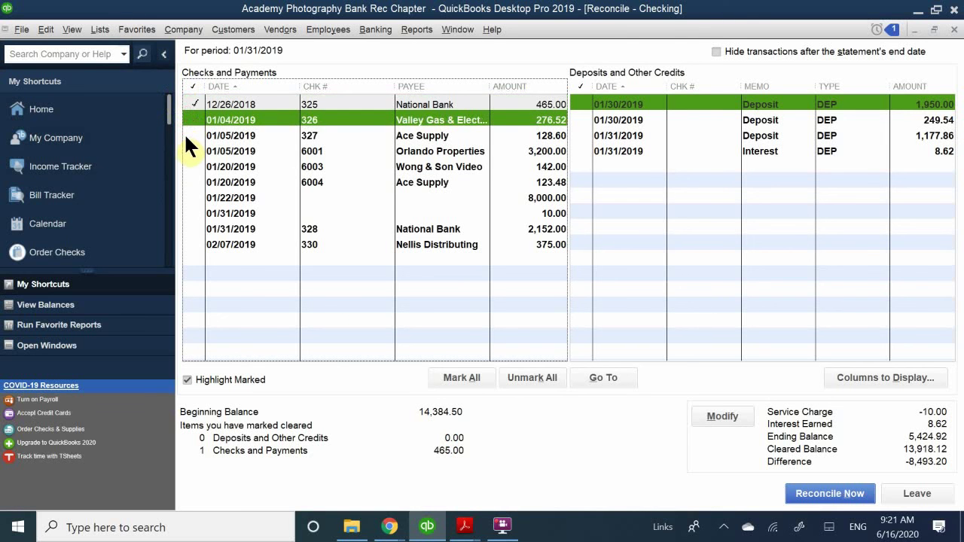
left_click(185, 135)
left_click(186, 150)
left_click(186, 166)
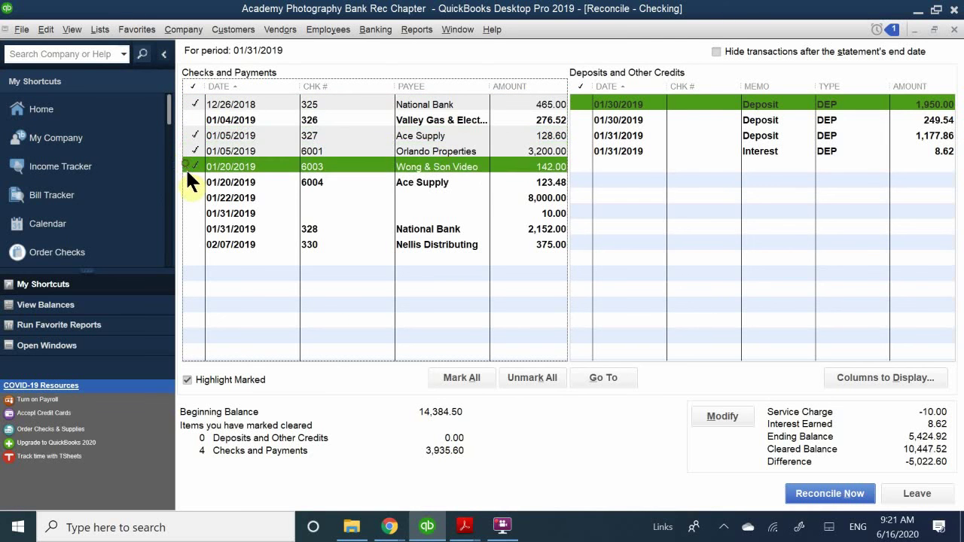
left_click(187, 182)
left_click(189, 197)
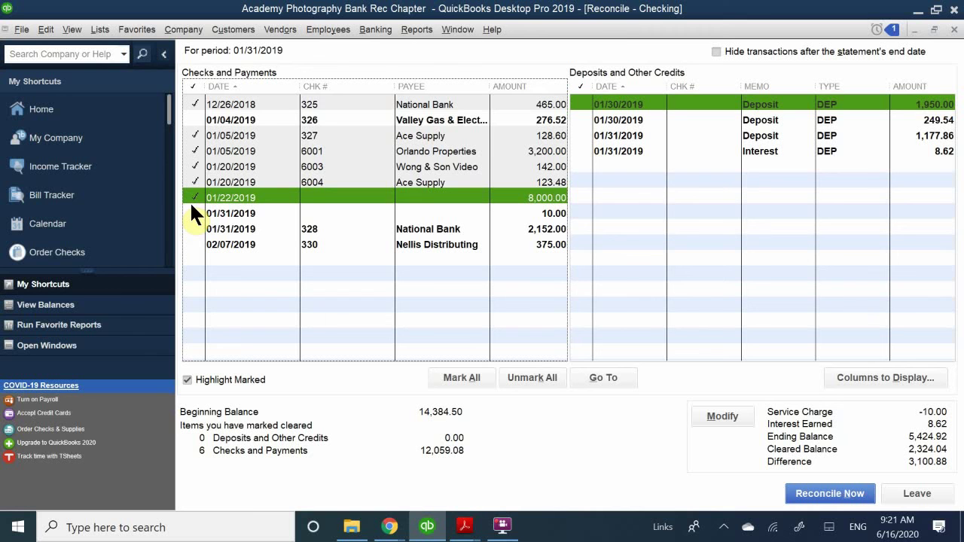
left_click(187, 212)
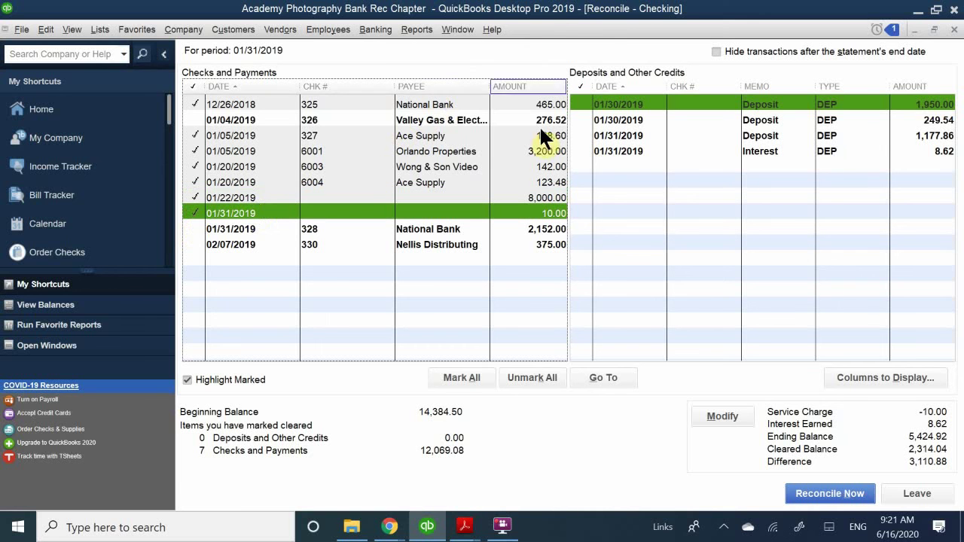
- Mark the 249.54, 1,177.86 and 1,950.00 deposits as cleared, leaving the 8.62 interest and 10.00 charge unmarked
left_click(581, 120)
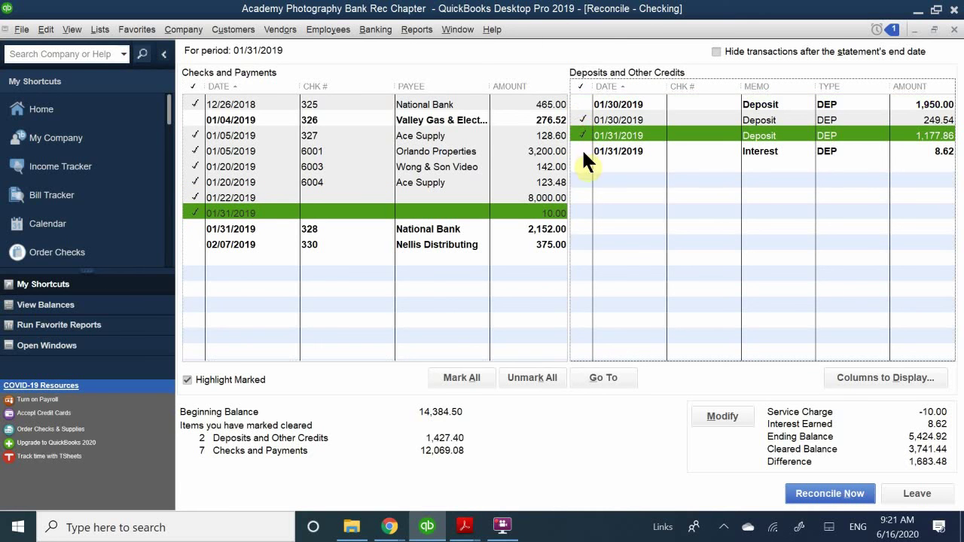
left_click(582, 150)
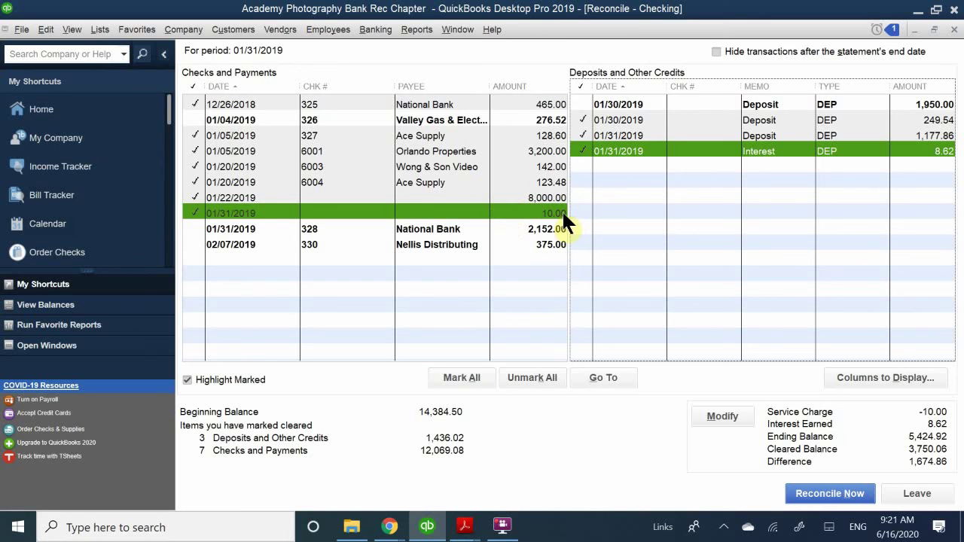
left_click(188, 213)
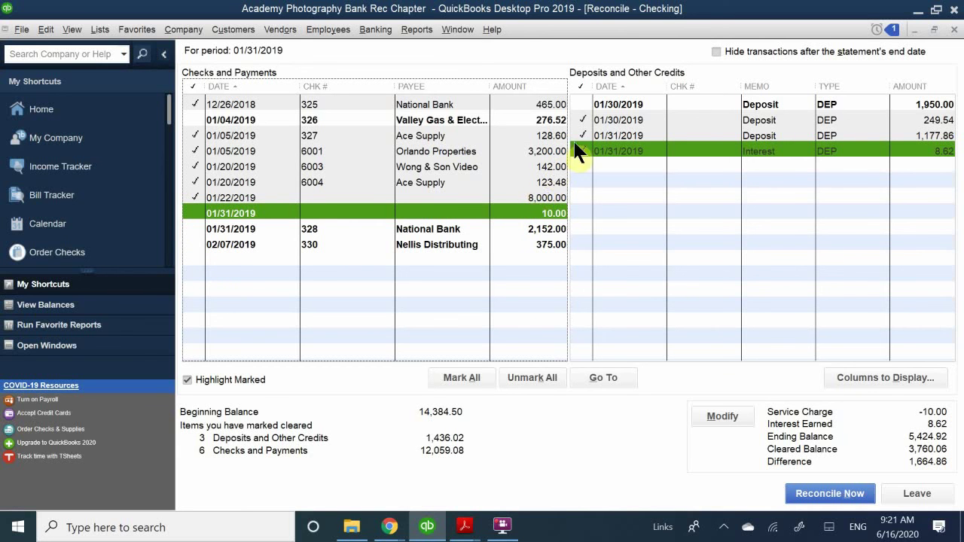
left_click(581, 104)
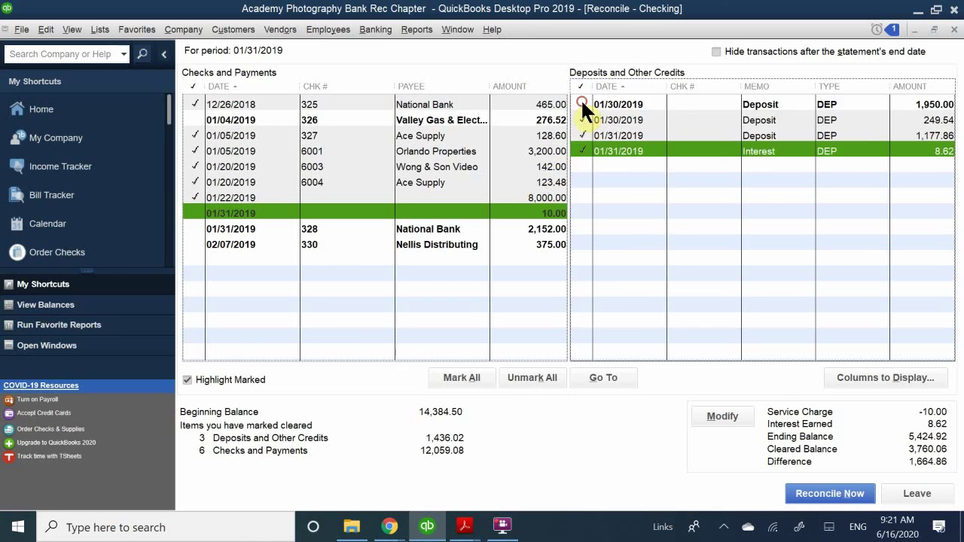
left_click(582, 150)
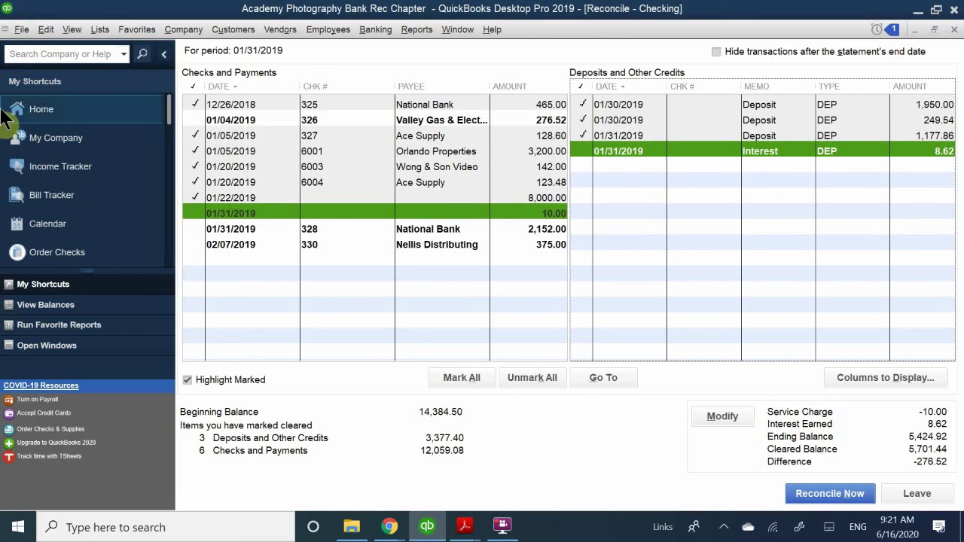
- Mark check 326 to Valley Gas & Electric as cleared and complete the reconciliation without displaying a report
left_click(193, 118)
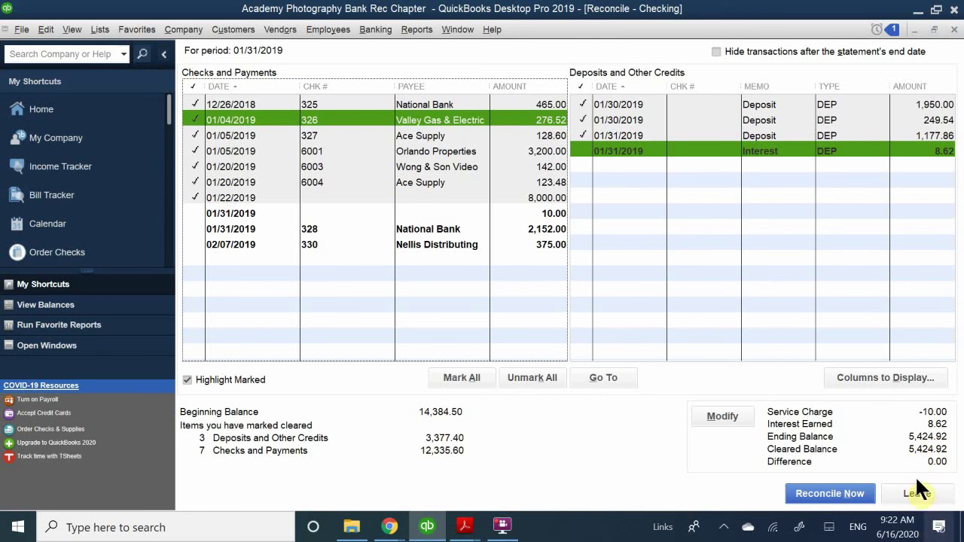
left_click(832, 494)
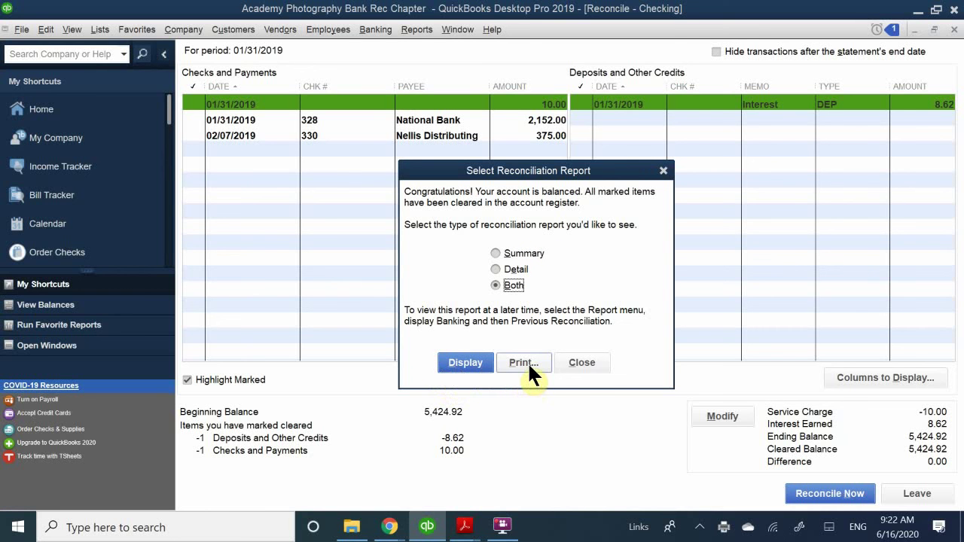
left_click(582, 362)
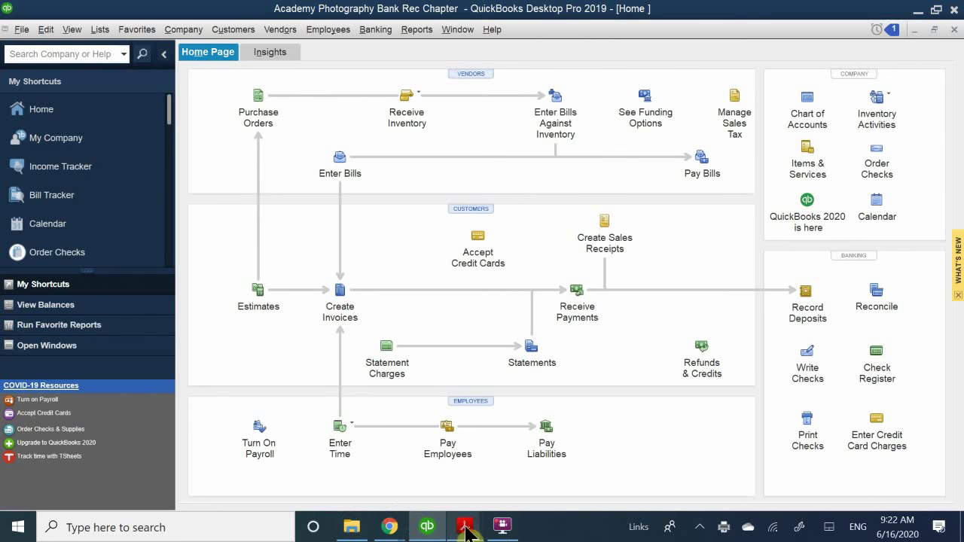
- Switch to QB CH 5.pdf in Acrobat Reader and read from undoing the bank reconciliation through handling customers' bounced checks
mouse_move(459, 527)
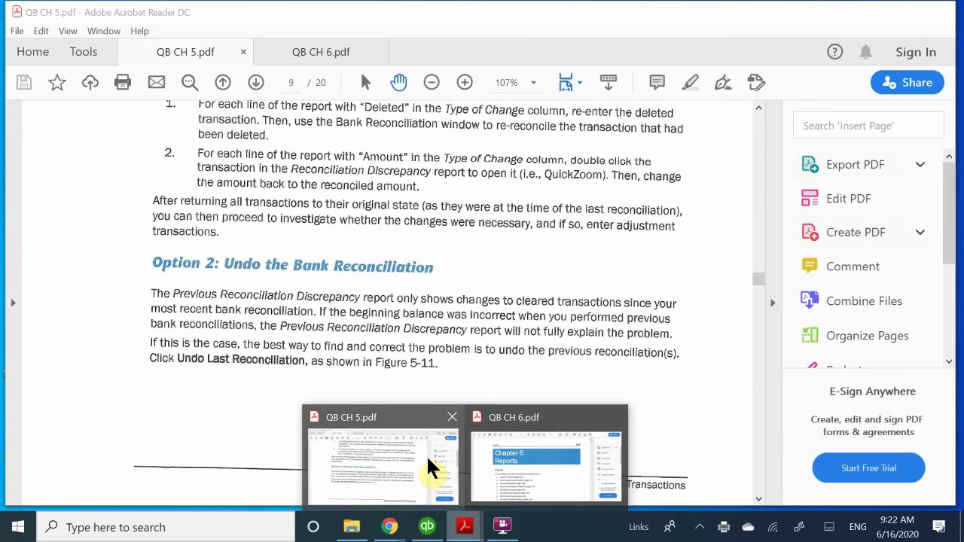
left_click(427, 463)
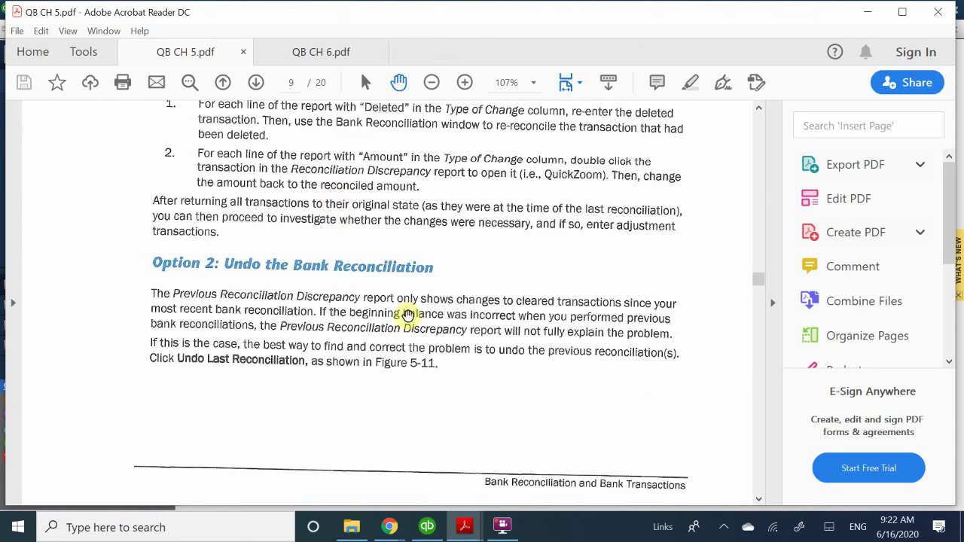
scroll(318, 317, "down", 6)
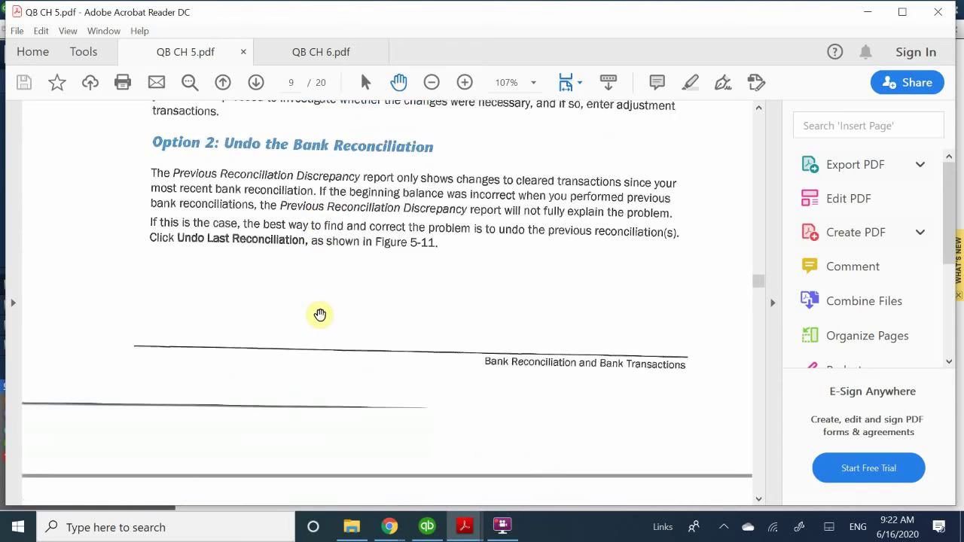
scroll(320, 317, "down", 5)
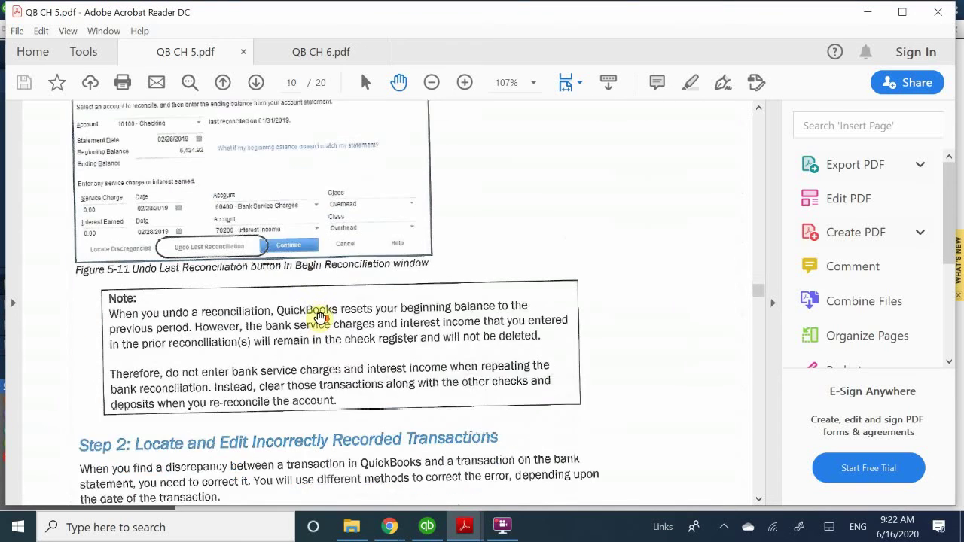
scroll(322, 316, "down", 3)
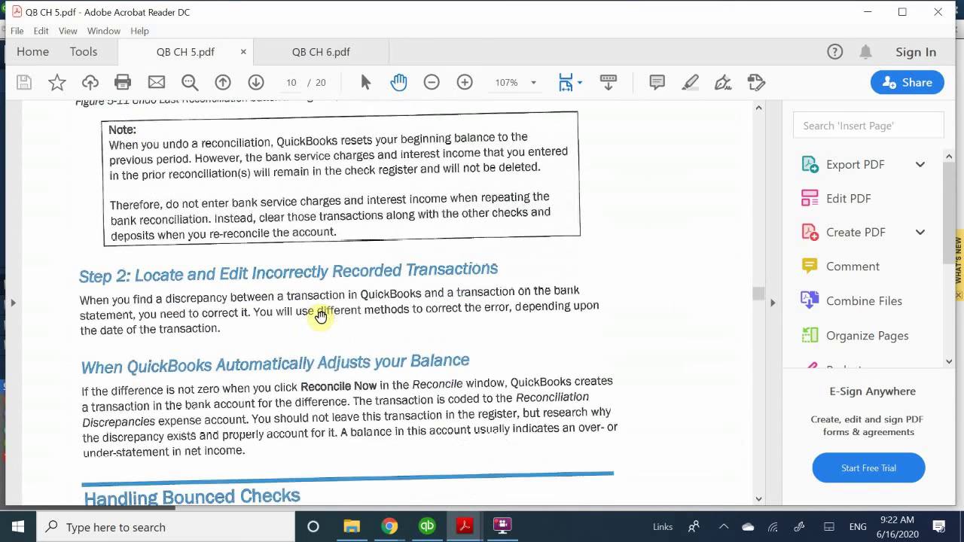
scroll(322, 316, "down", 5)
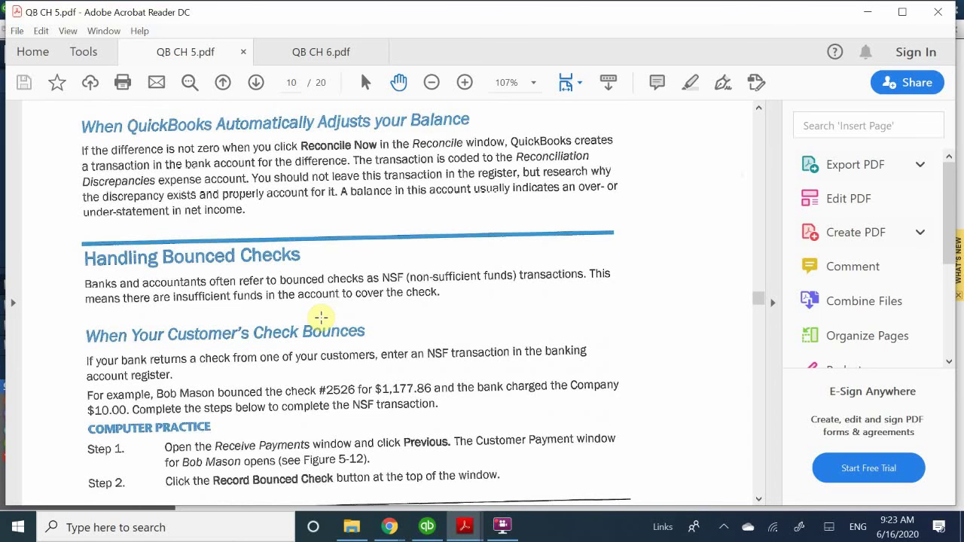
scroll(322, 316, "up", 5)
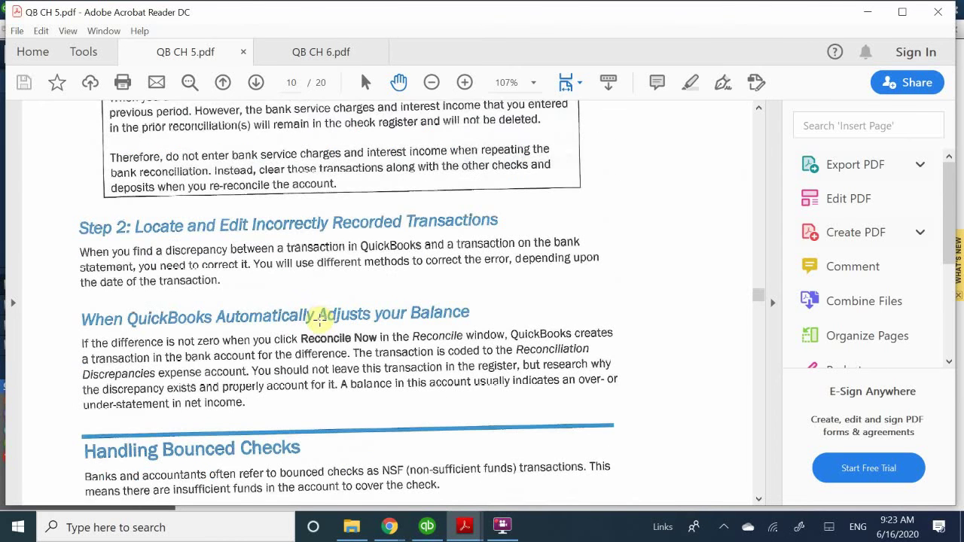
scroll(320, 320, "down", 3)
scroll(317, 323, "down", 5)
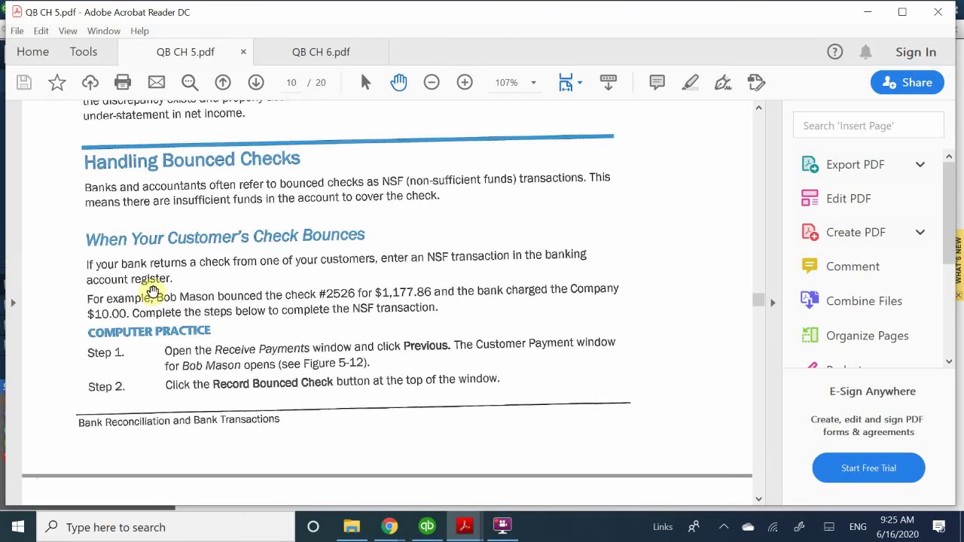
scroll(185, 274, "down", 1)
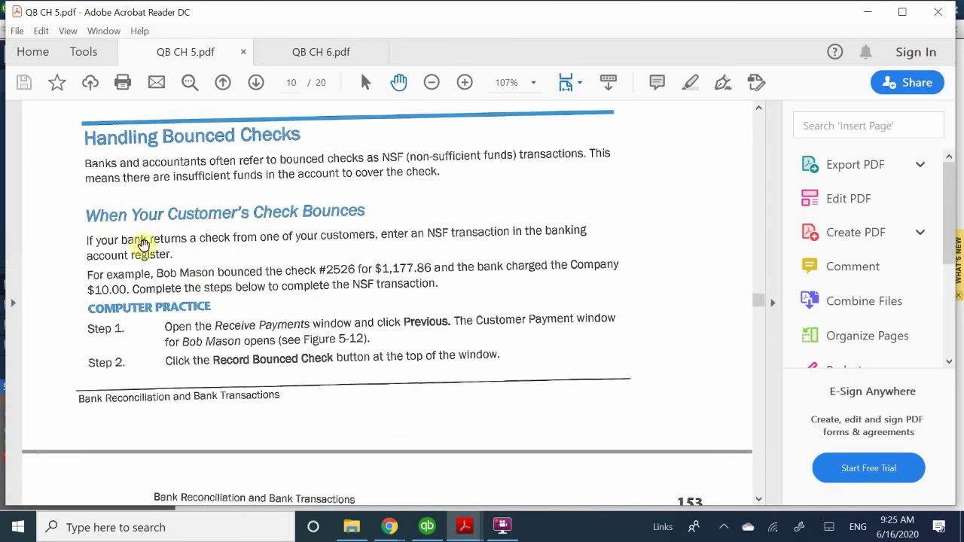
scroll(324, 245, "up", 2)
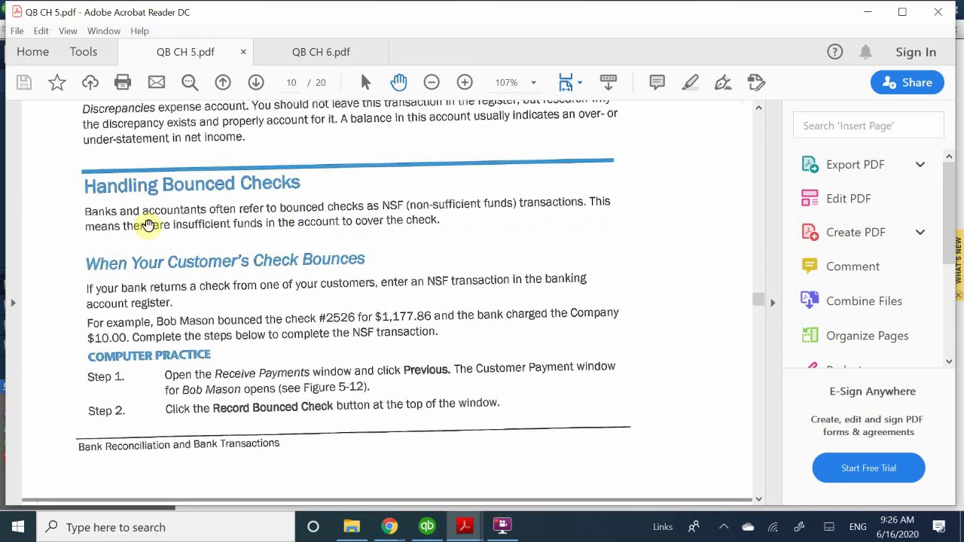
scroll(226, 265, "down", 1)
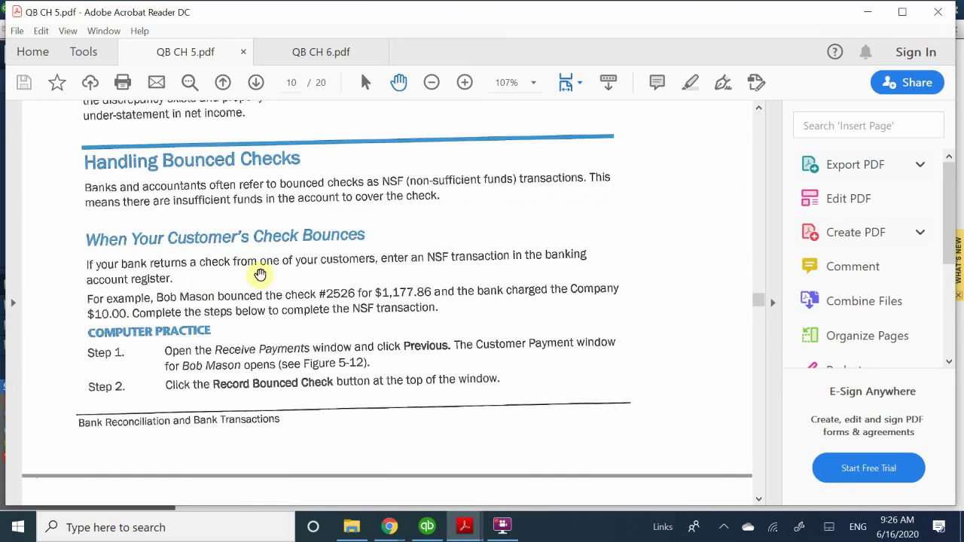
scroll(258, 274, "down", 1)
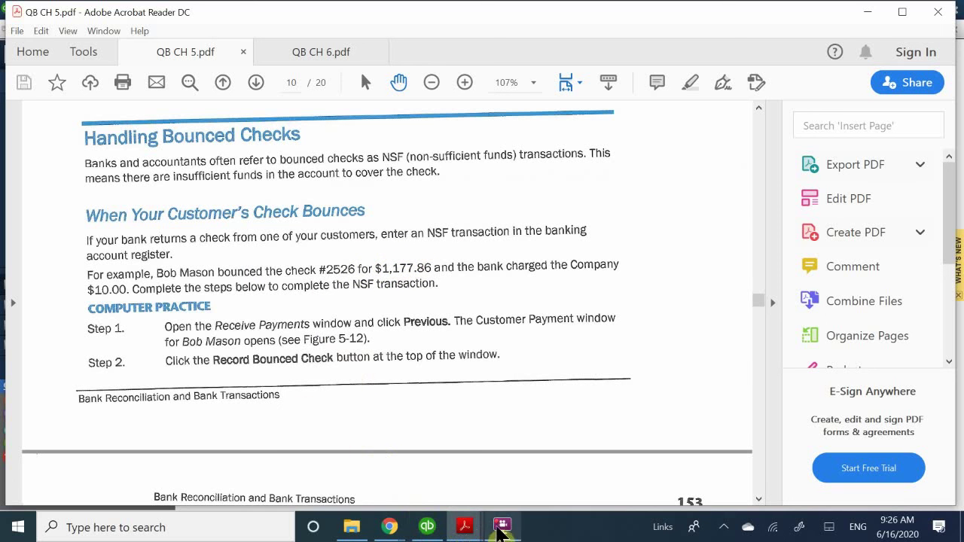
- Switch to QuickBooks and open the previous customer payment, check 2526 for 1,177.86, in Receive Payments
left_click(426, 527)
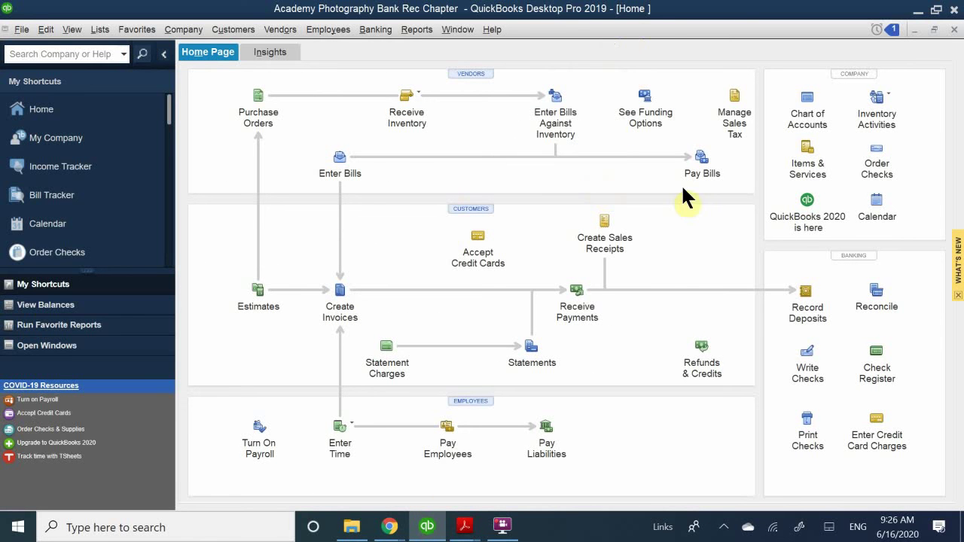
left_click(579, 299)
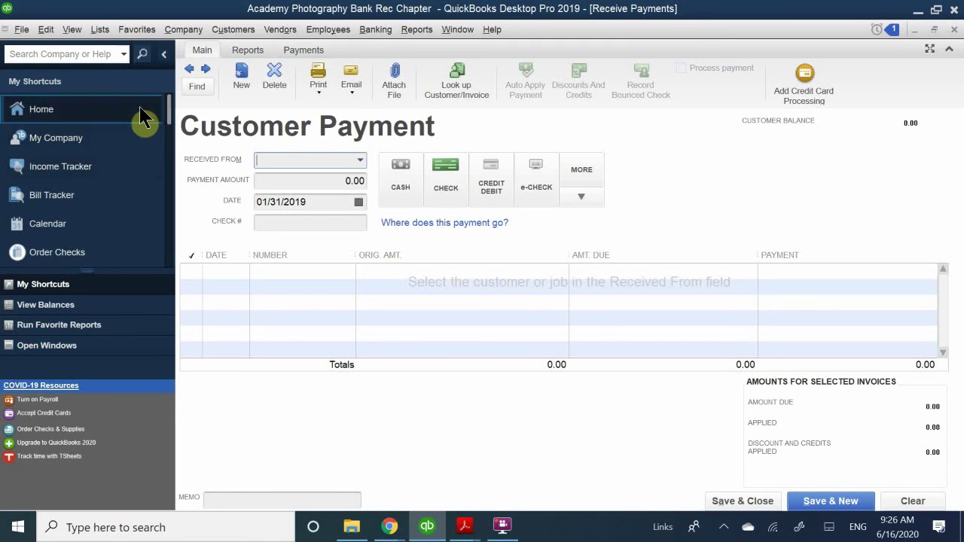
left_click(187, 71)
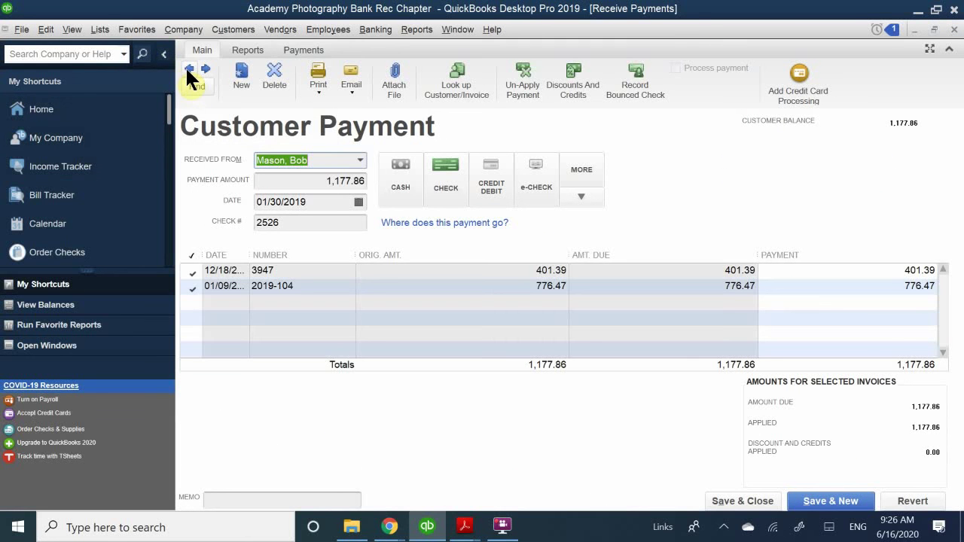
left_click(284, 177)
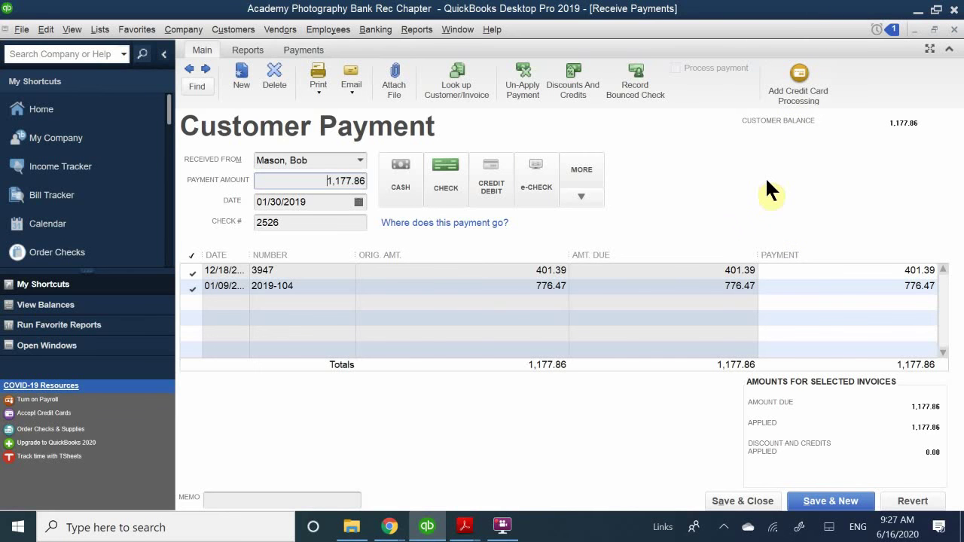
- Start recording check 2526 as bounced with a bank fee of 10.00, and continue to the bounced check summary
left_click(635, 76)
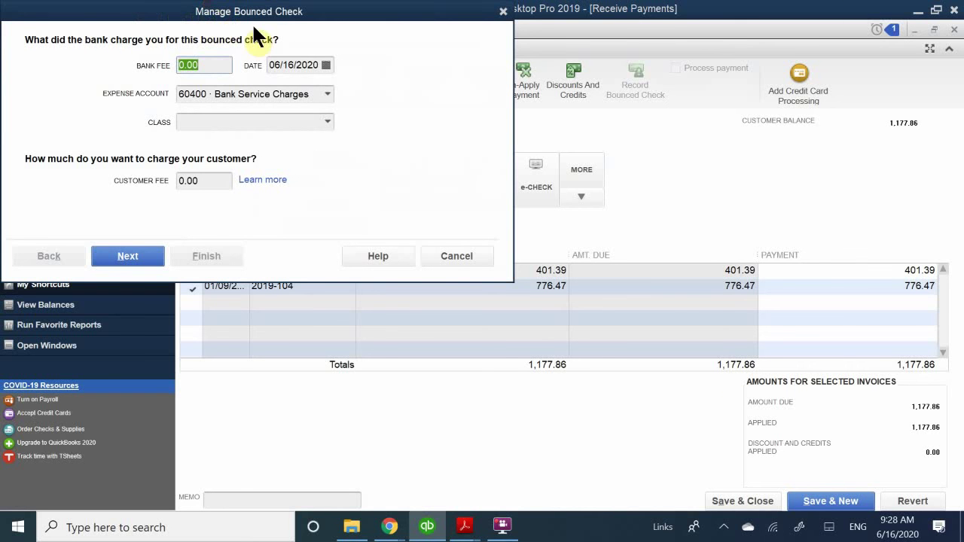
left_click_drag(269, 15, 616, 133)
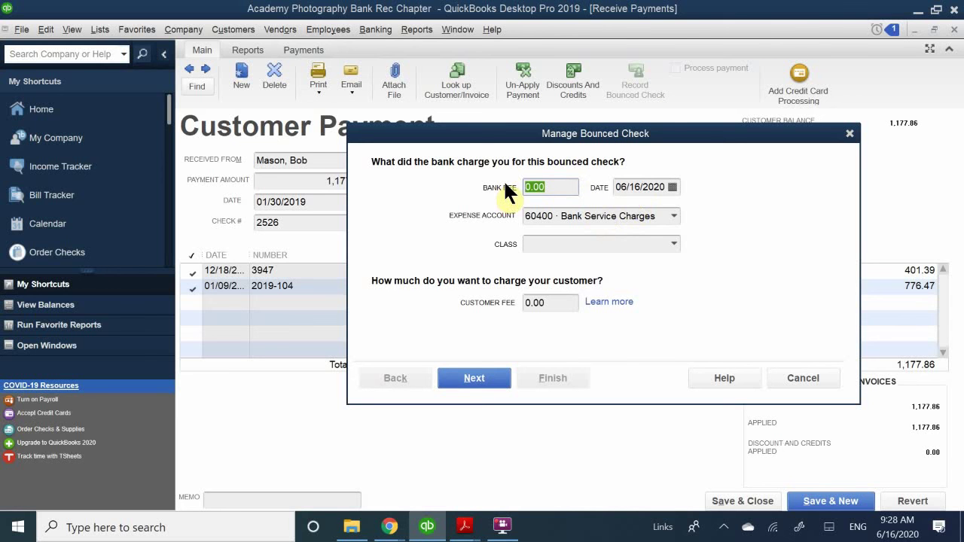
type("10")
key("Return")
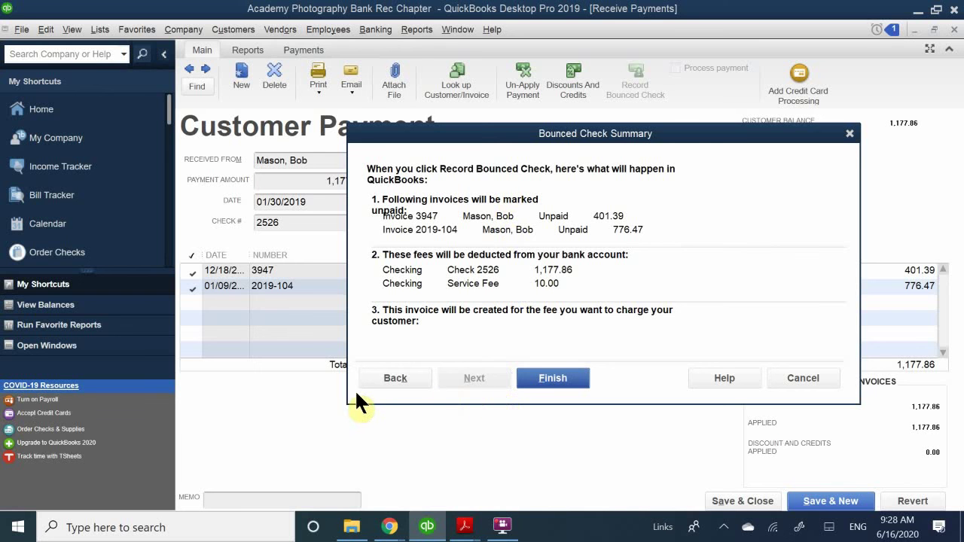
- Return to the bounced check details, enter a bank fee of 10.00 and set its date to 02/17/2019
left_click(376, 378)
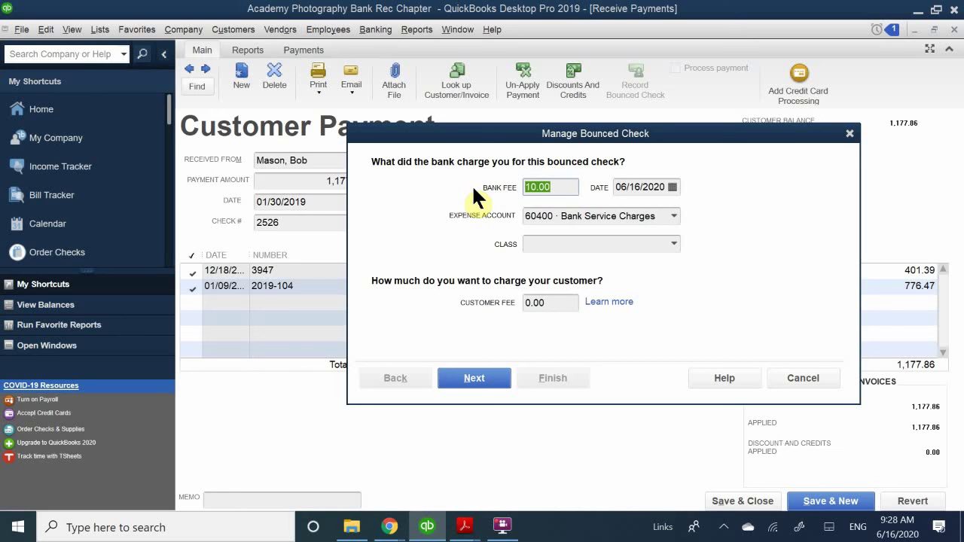
type("10.00")
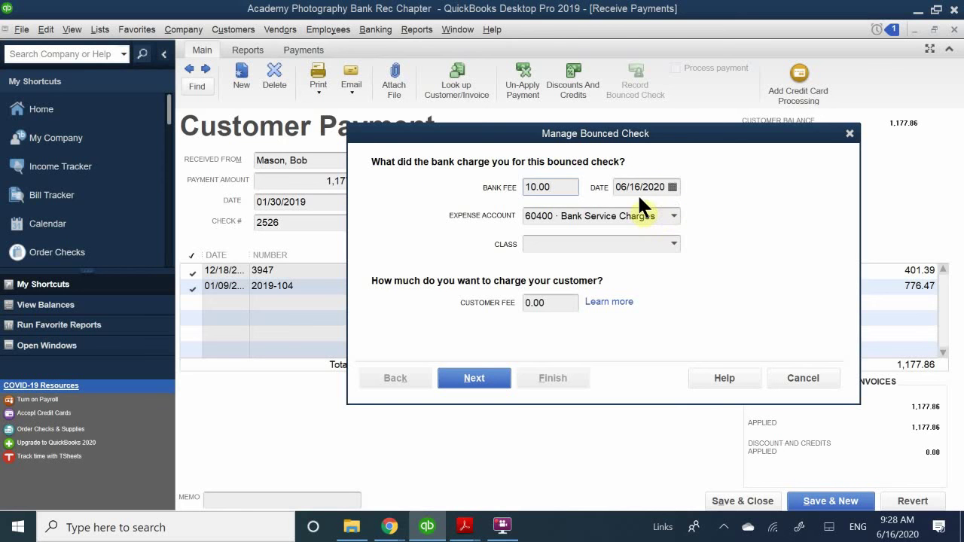
left_click(672, 186)
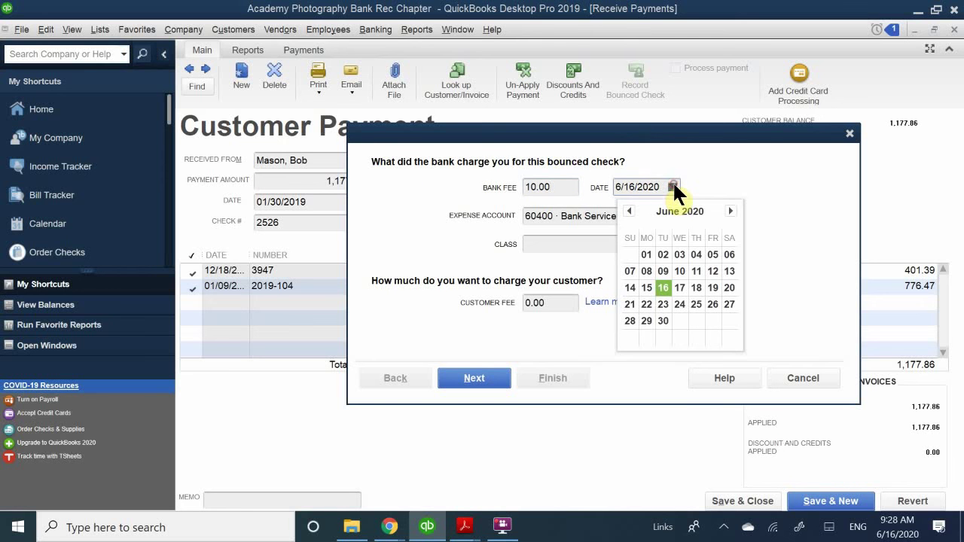
left_click(627, 212)
left_click(627, 212)
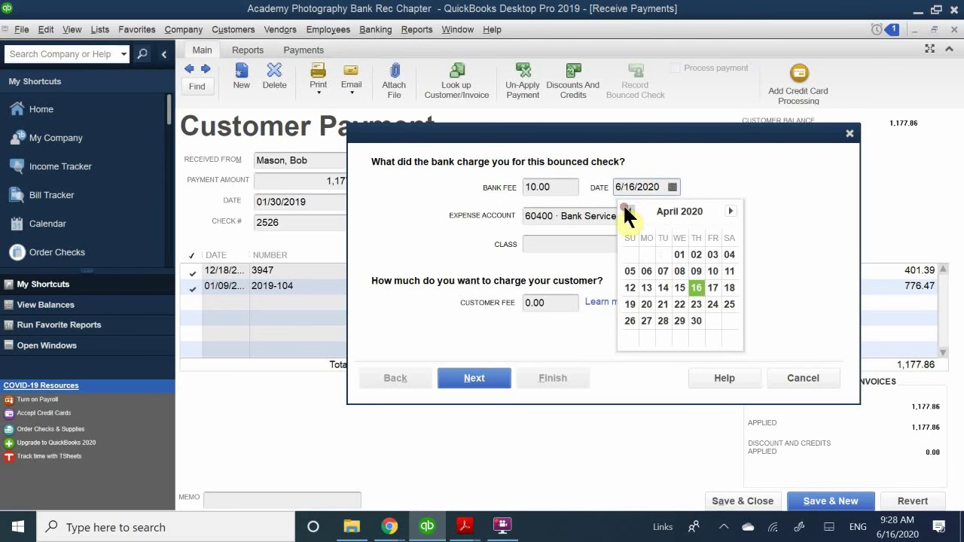
left_click(627, 211)
left_click(627, 212)
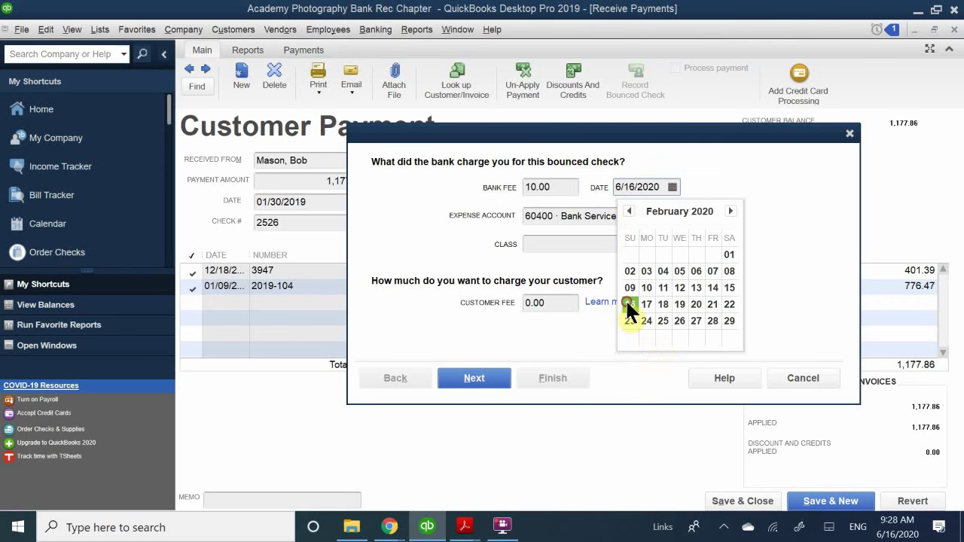
left_click(628, 304)
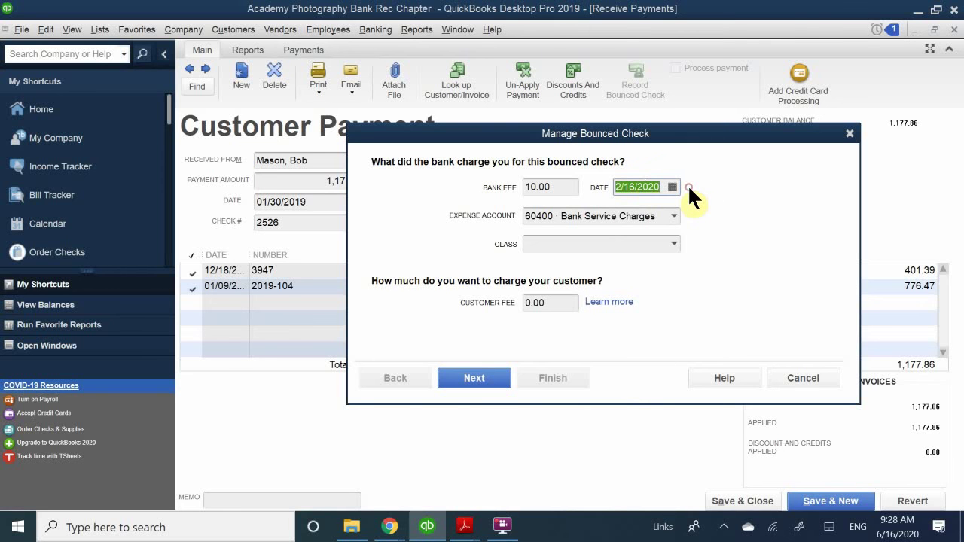
left_click(632, 186)
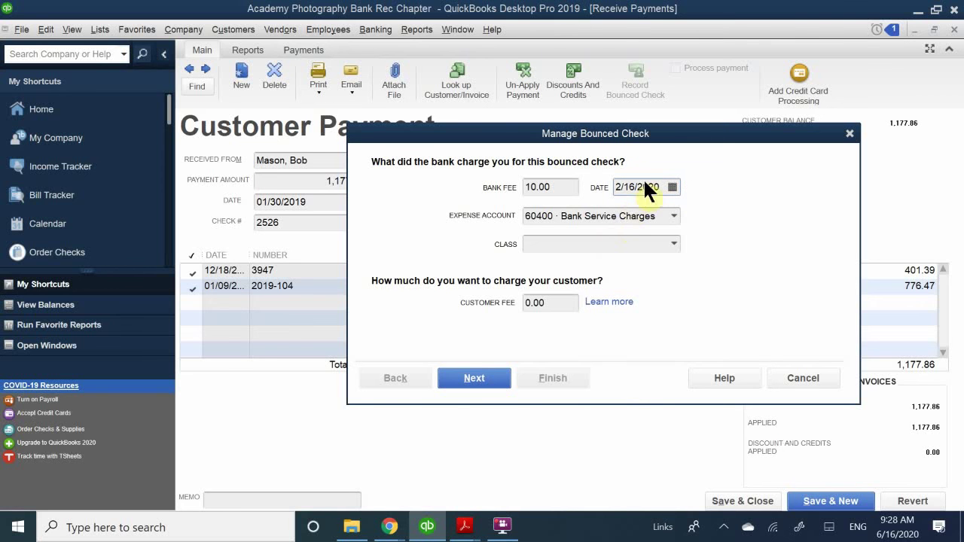
left_click(672, 186)
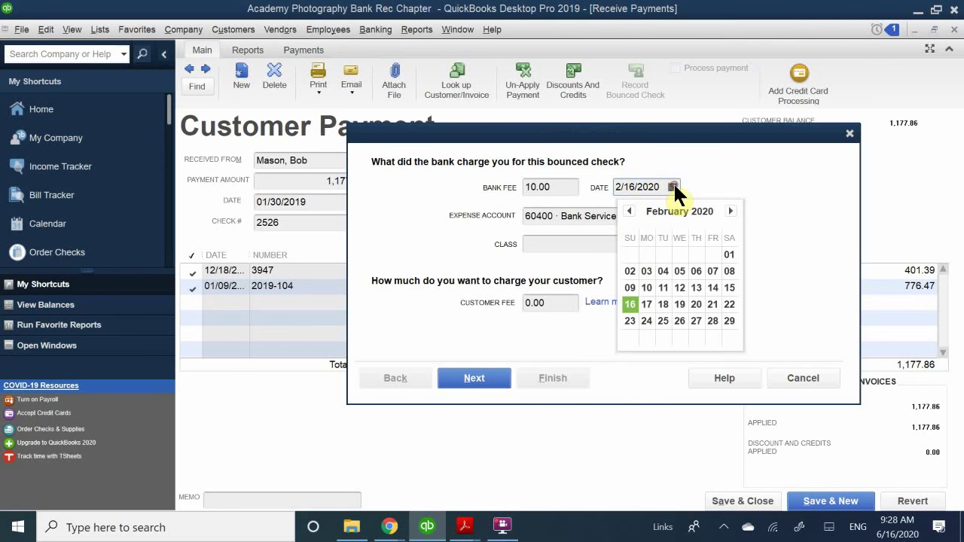
left_click(627, 211)
left_click(628, 211)
left_click(627, 211)
left_click(627, 211)
left_click(627, 211)
left_click(627, 211)
left_click(628, 210)
left_click(627, 211)
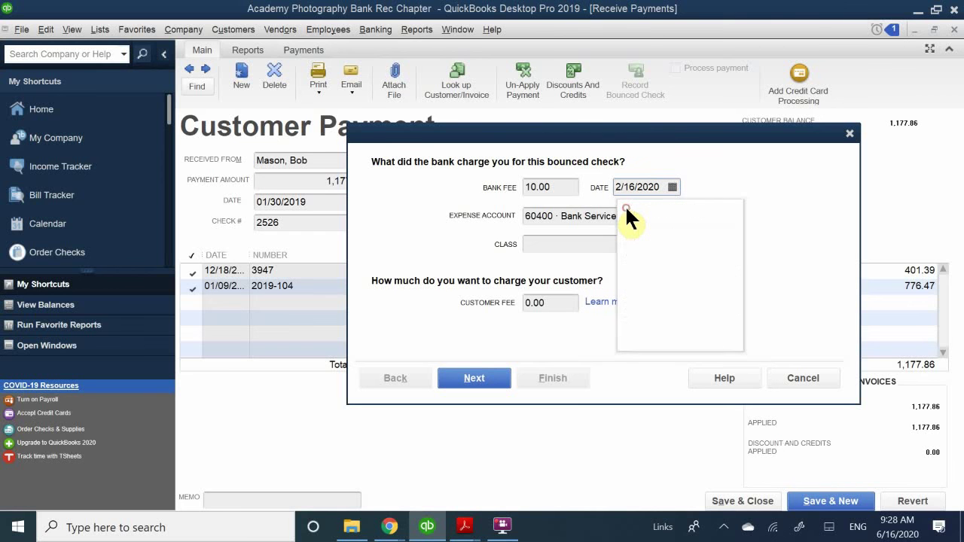
left_click(627, 211)
left_click(627, 211)
left_click(627, 210)
left_click(627, 211)
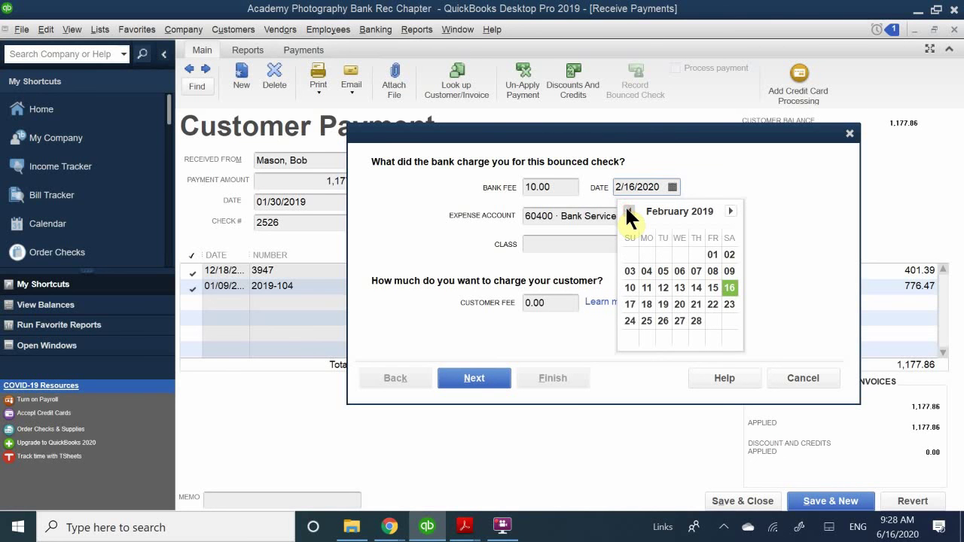
left_click(630, 304)
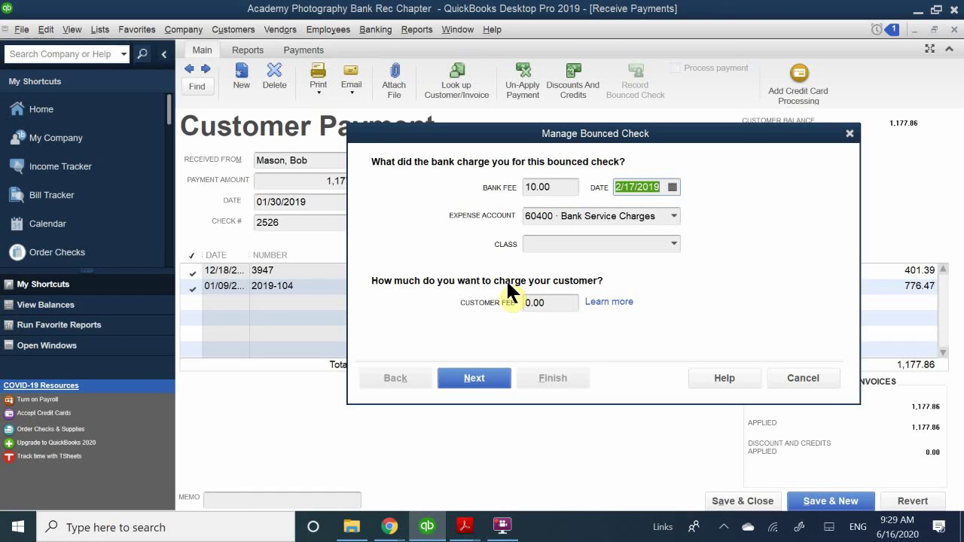
- Set the class to Overhead and the customer fee to 20.00, and finish recording the bounced check
left_click(565, 241)
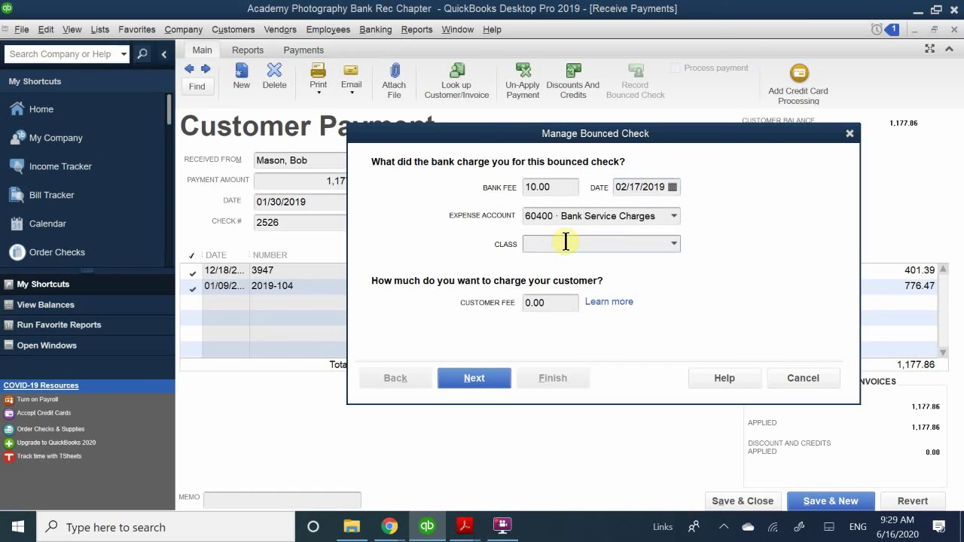
type("Overhead")
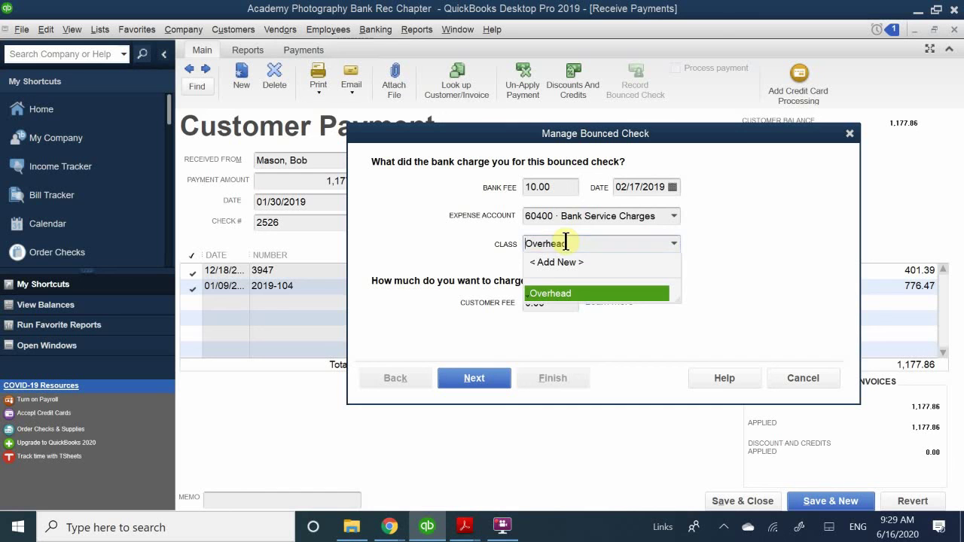
left_click(565, 293)
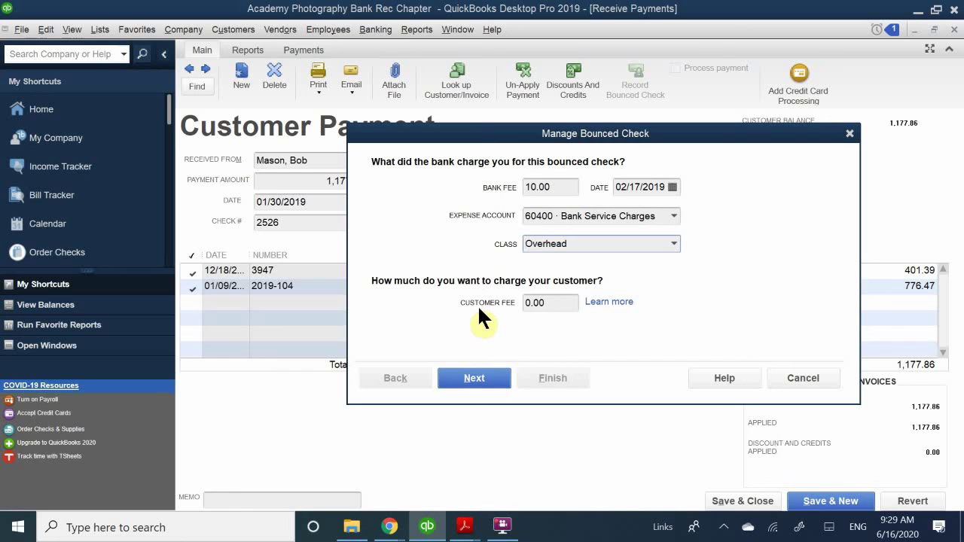
left_click(552, 303)
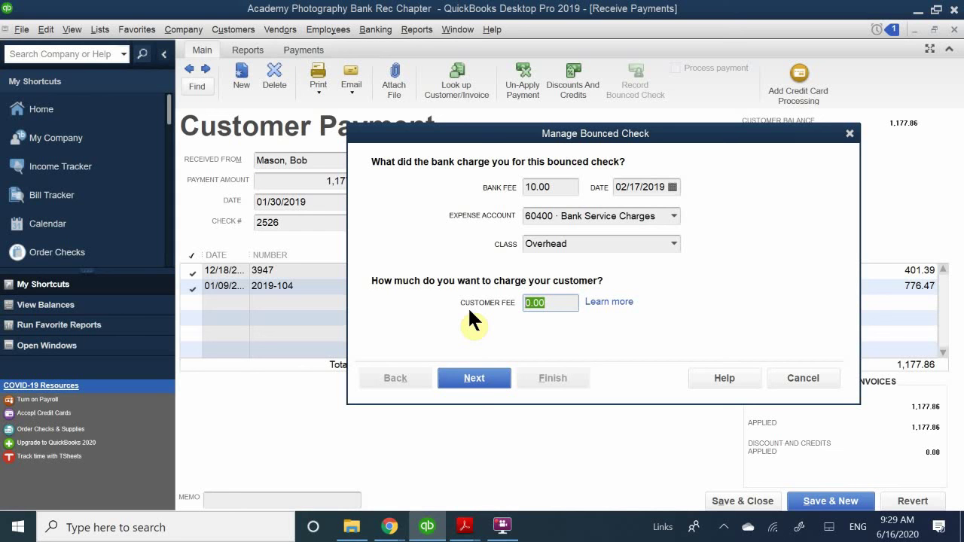
type("20.00")
left_click(473, 376)
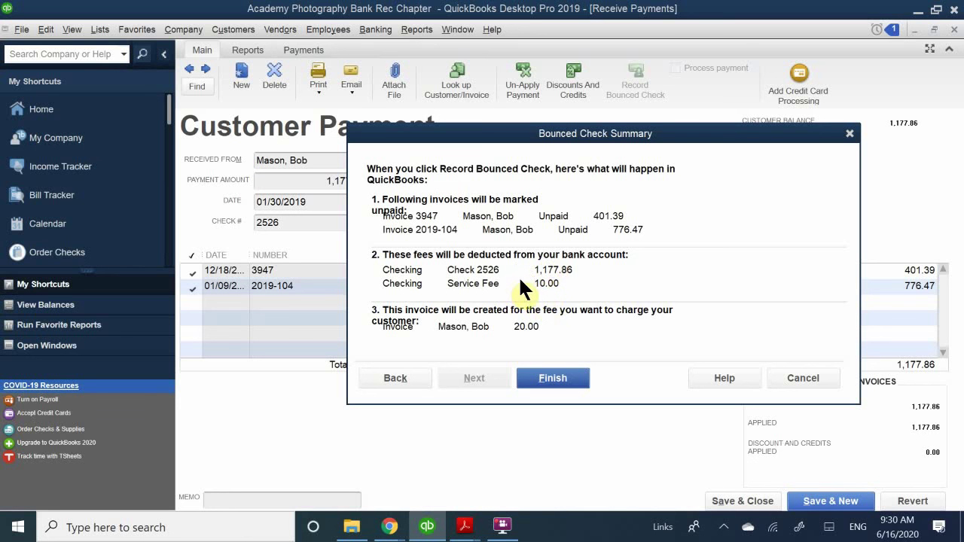
left_click(561, 378)
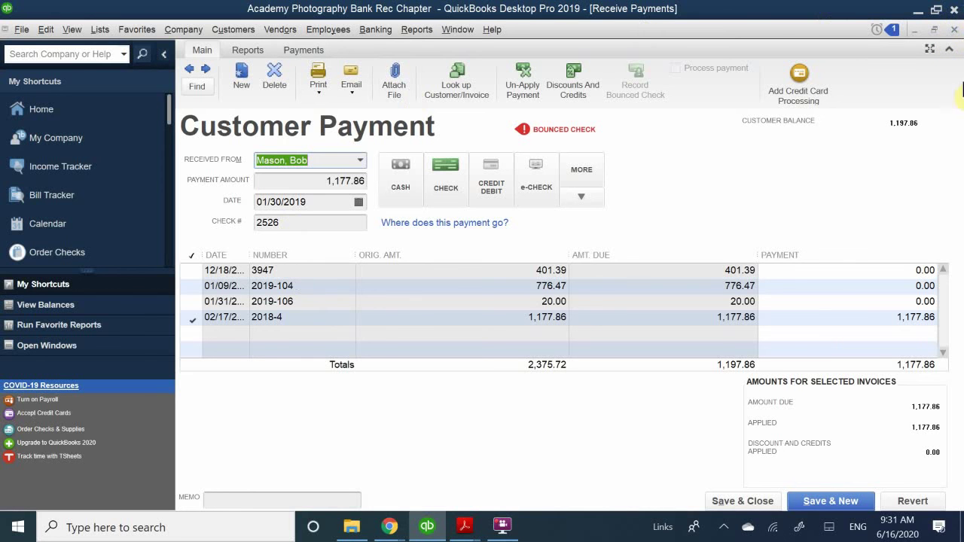
- Restore the Receive Payments window to a smaller size and close the bounced check's payment record
left_click(934, 30)
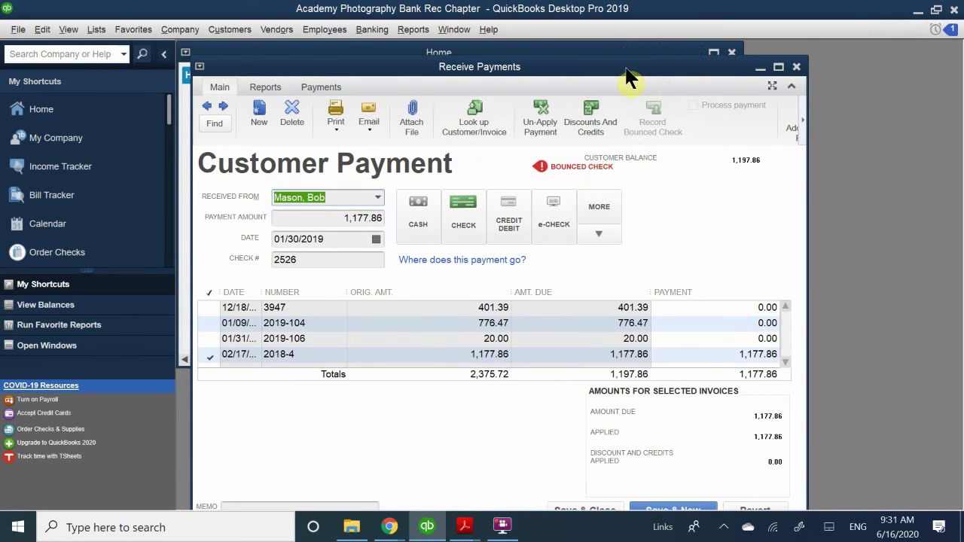
left_click_drag(617, 72, 553, 133)
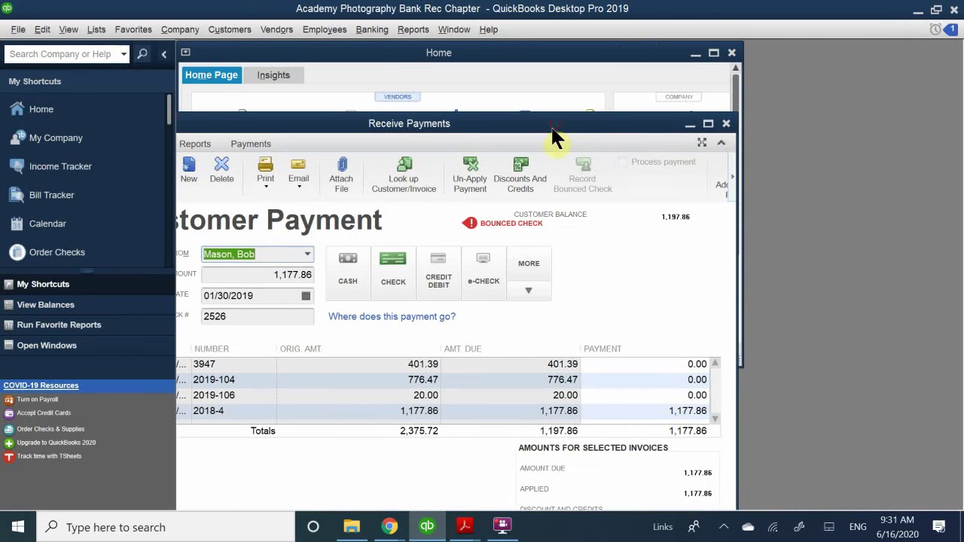
left_click(727, 126)
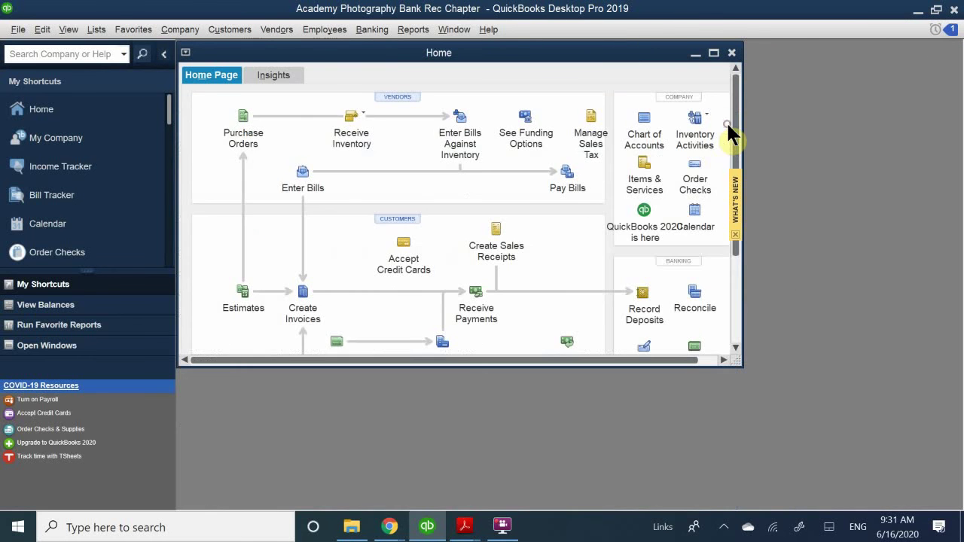
- Open a new customer payment in Receive Payments and select the customer whose check bounced
left_click(595, 36)
left_click(473, 290)
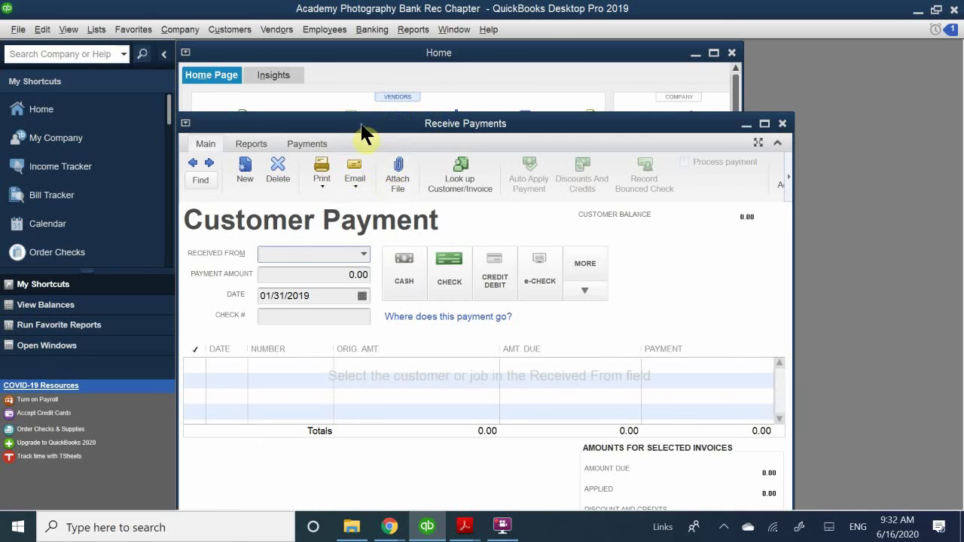
left_click_drag(364, 130, 460, 108)
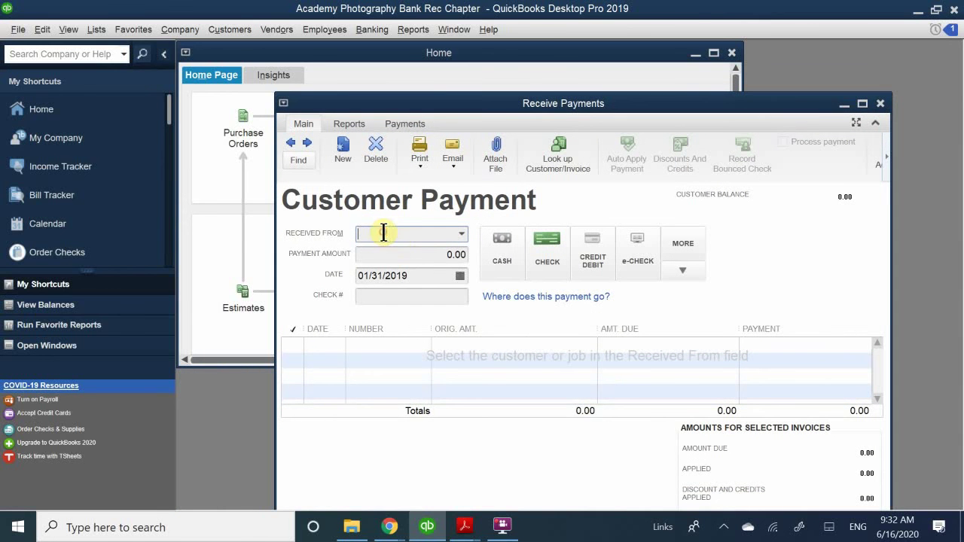
type("Mason, Bob")
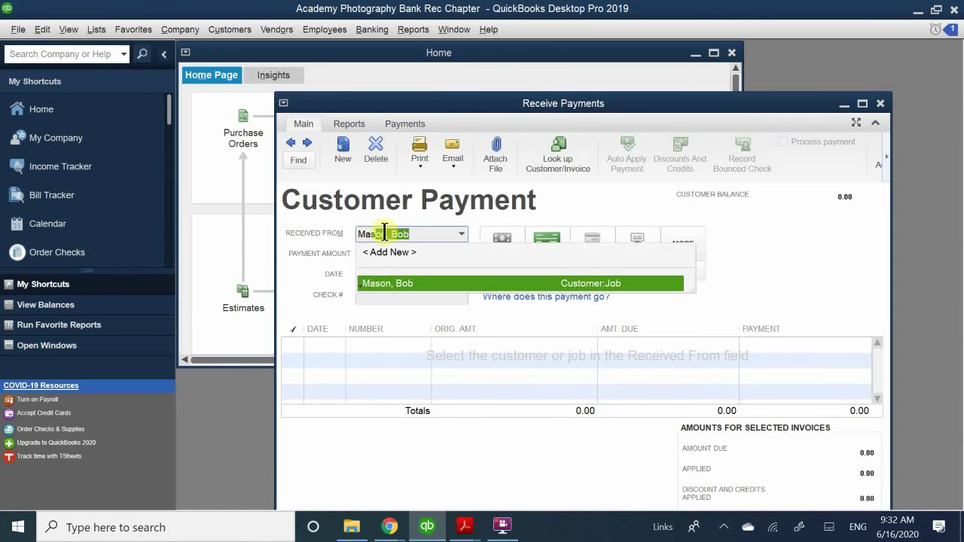
left_click(401, 283)
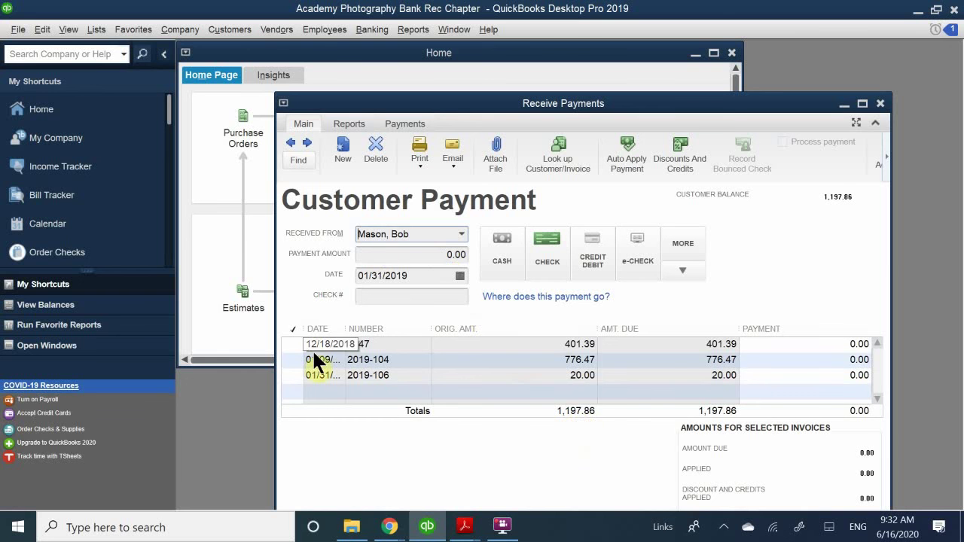
- Try a payment amount of 1,197.00 by check for the customer, and clear the amount
left_click(435, 254)
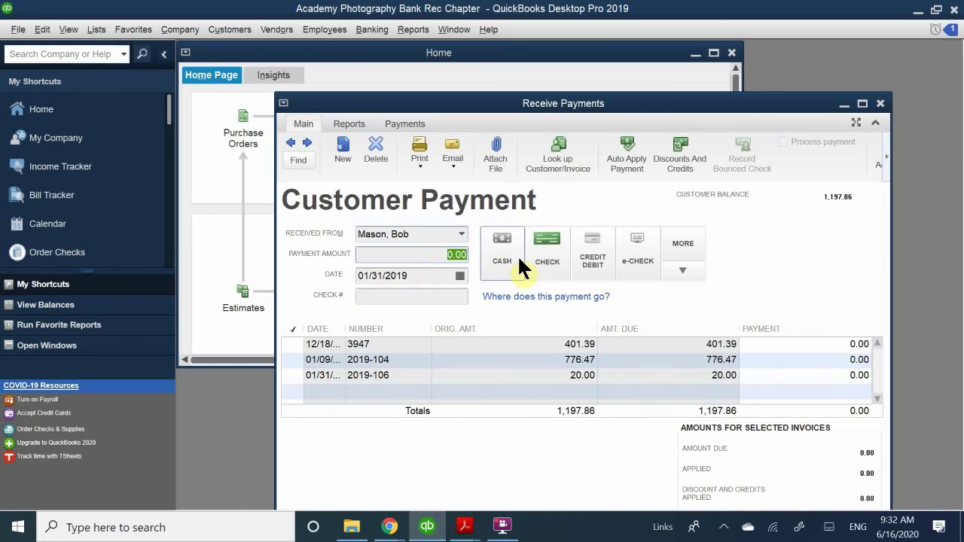
type("1197")
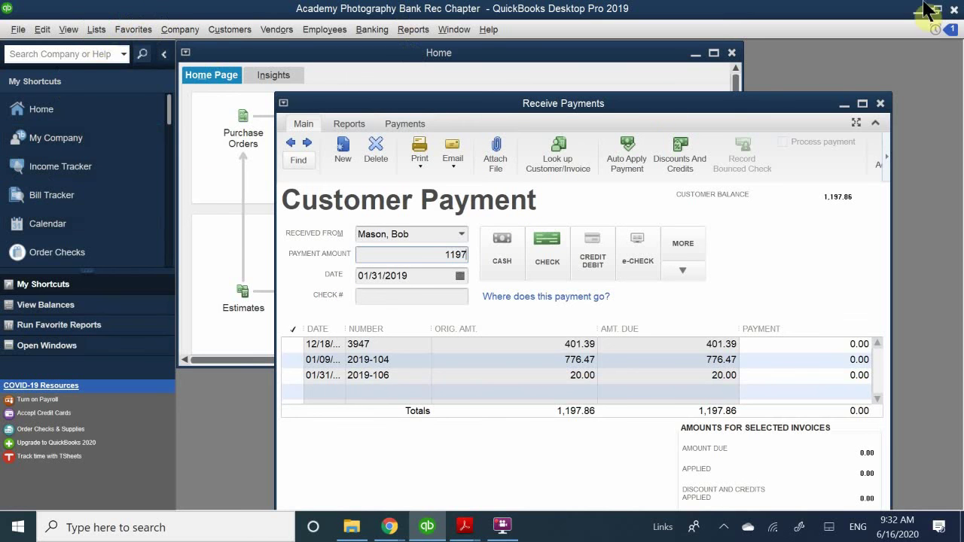
left_click(550, 251)
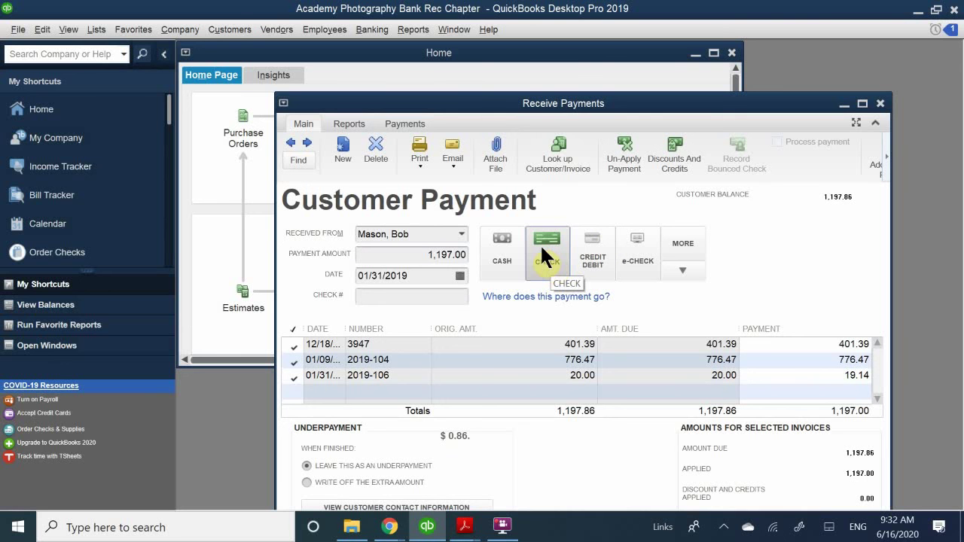
left_click(423, 255)
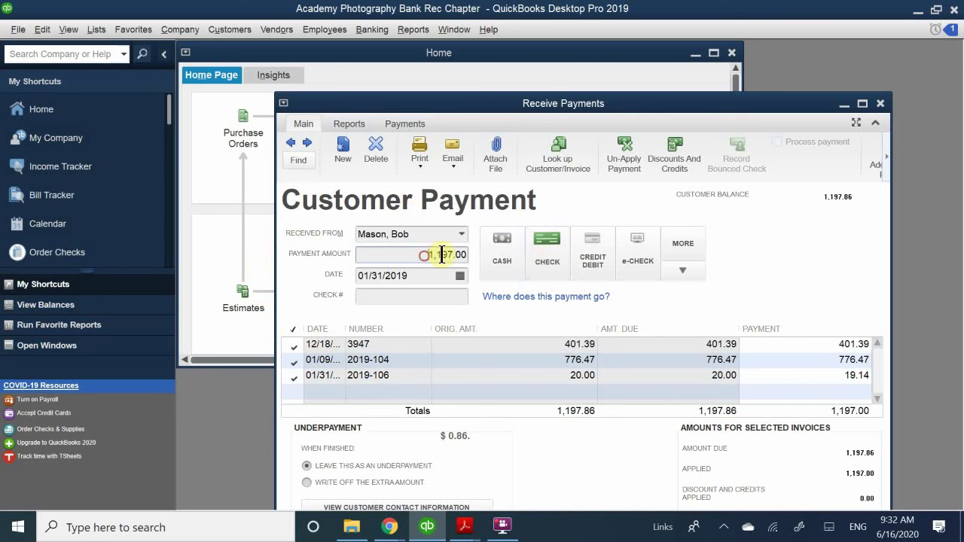
left_click(551, 234)
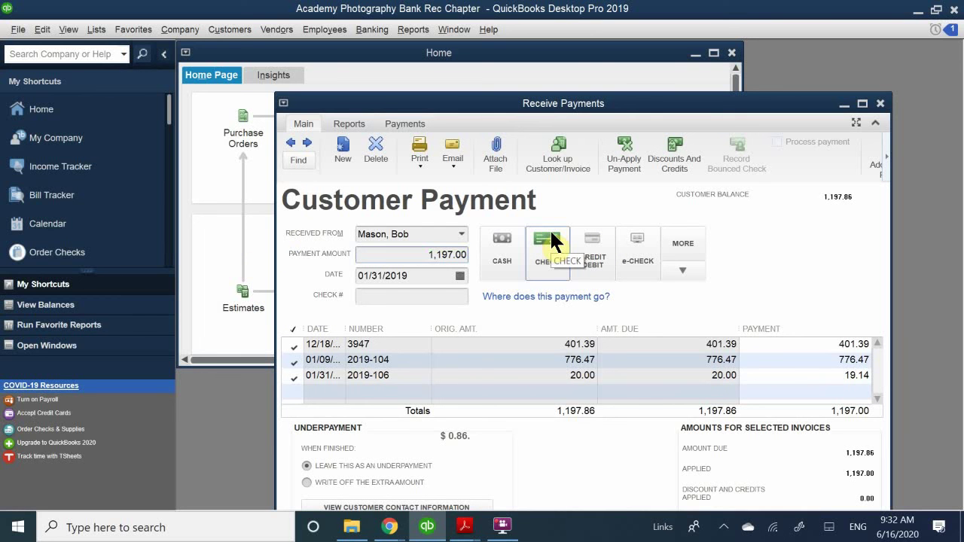
left_click(429, 254)
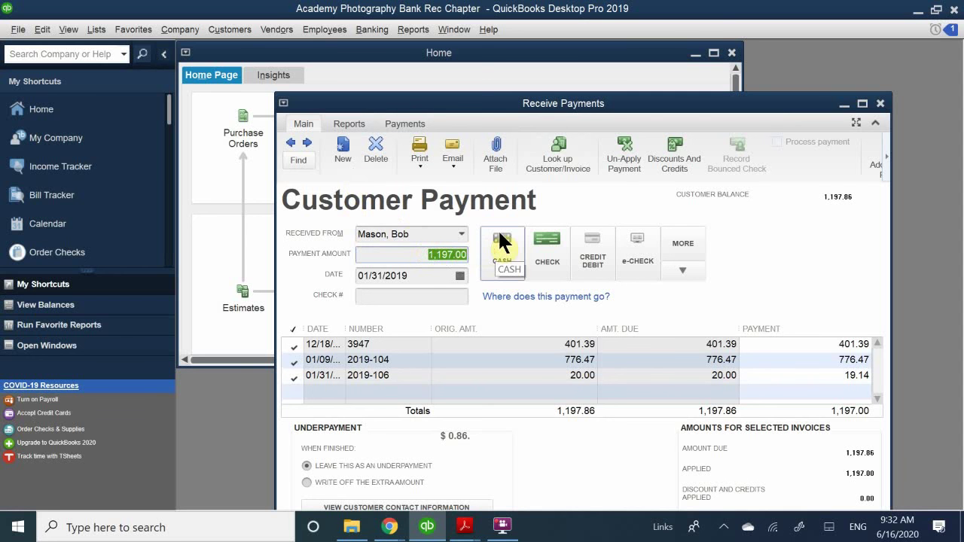
key("Delete")
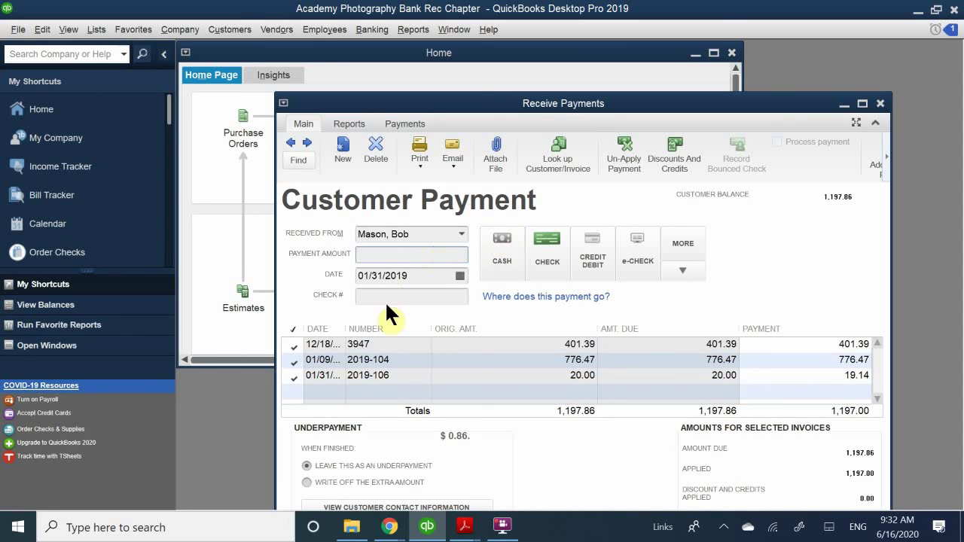
left_click(507, 256)
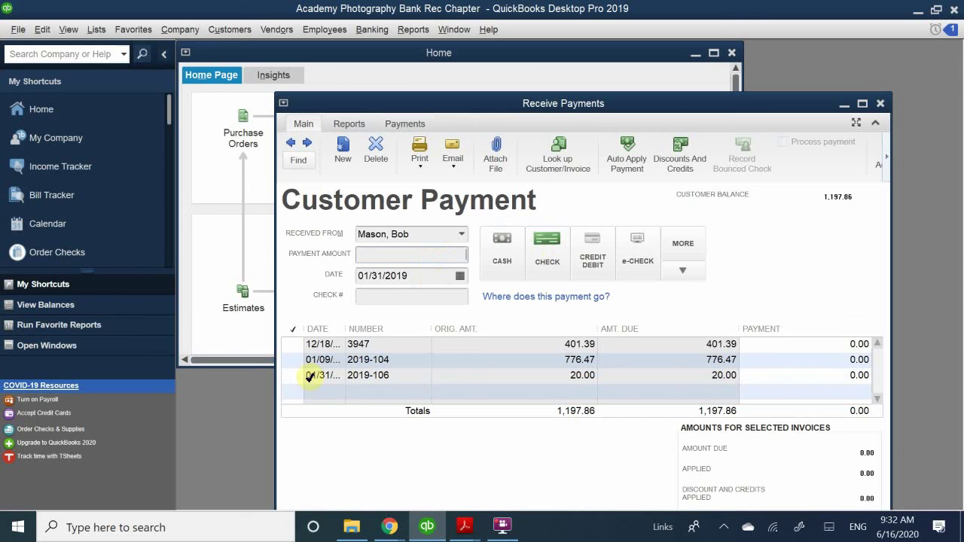
- Try to apply the customer payment to the oldest open invoice with the payment amount empty, and close Receive Payments without recording
left_click(286, 345)
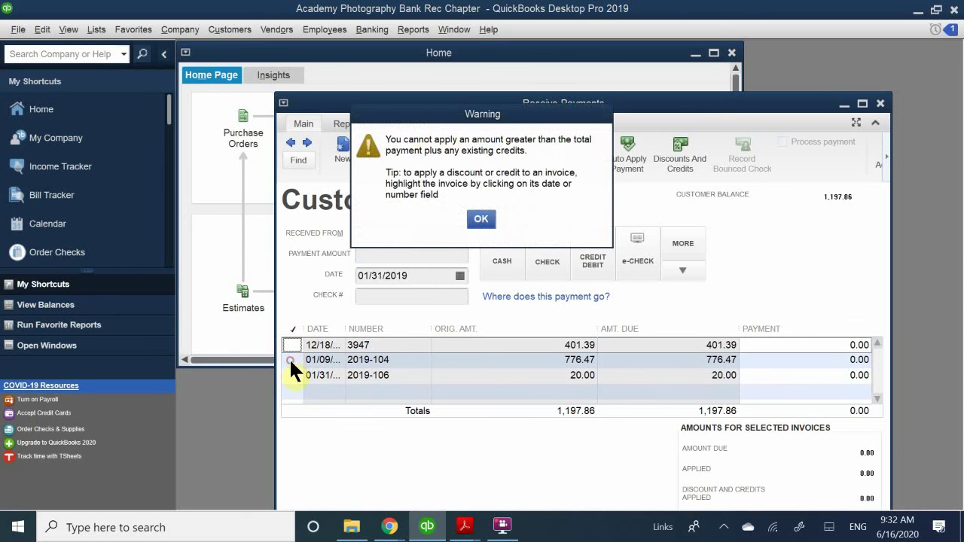
left_click(477, 218)
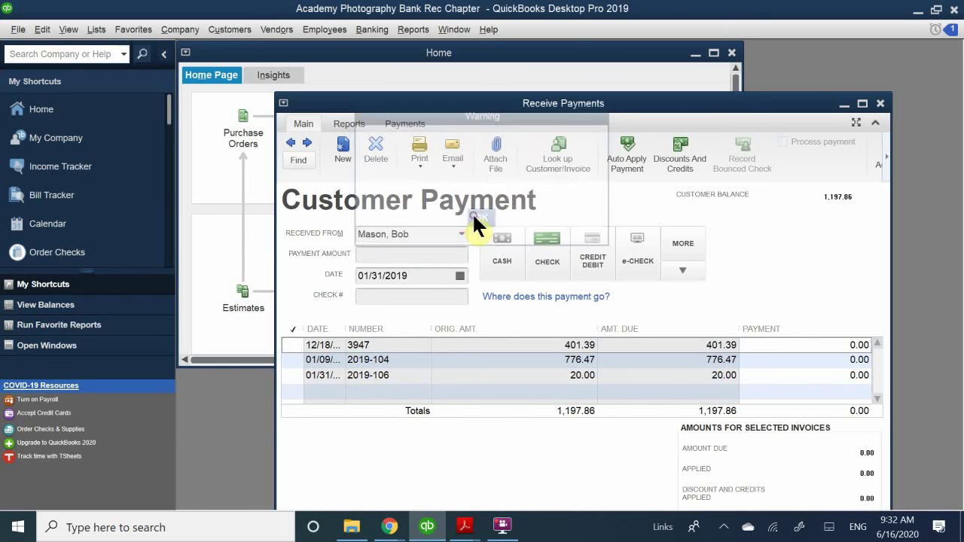
left_click(297, 344)
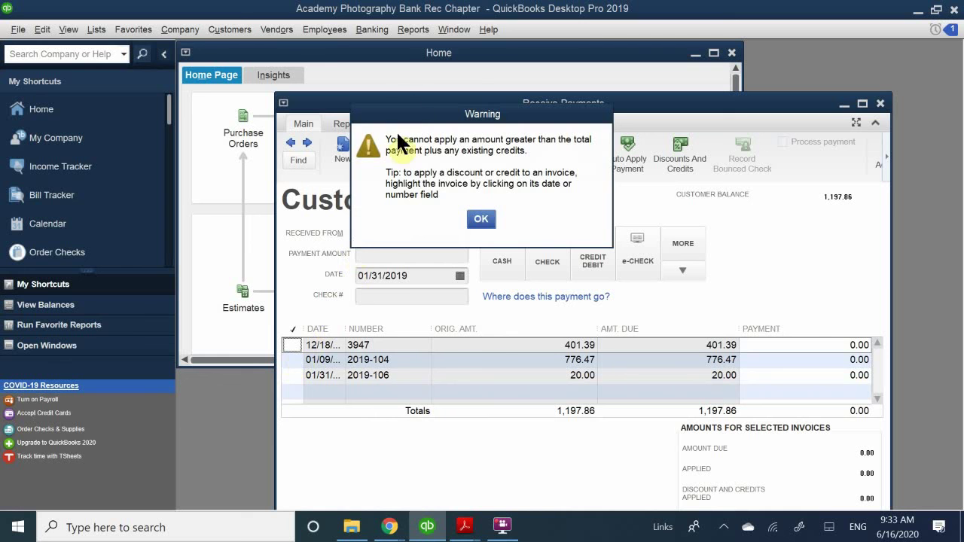
left_click_drag(410, 118, 397, 185)
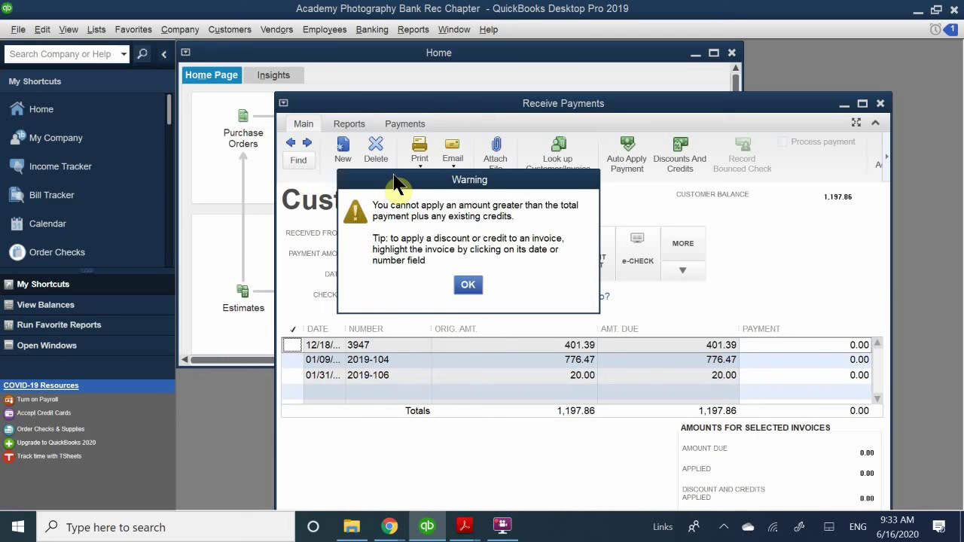
left_click(467, 284)
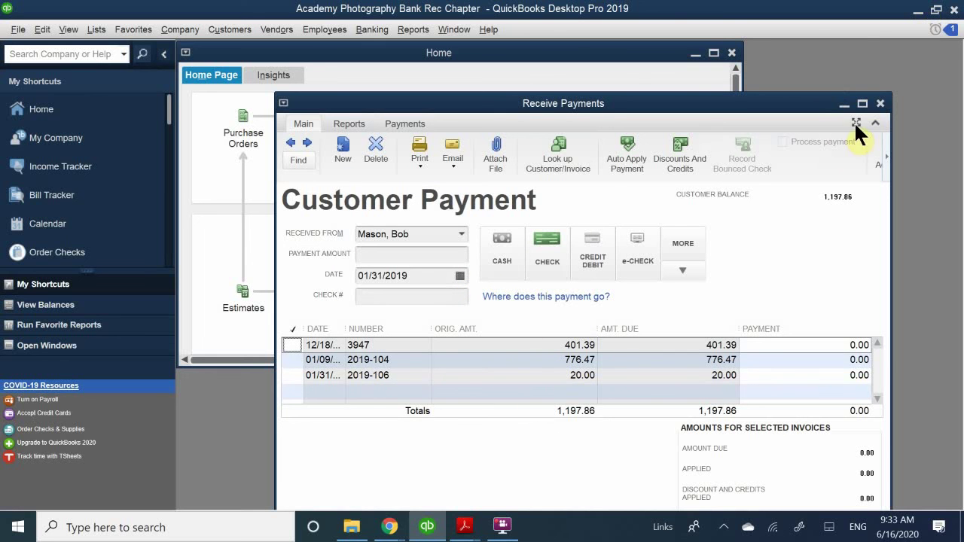
left_click(881, 106)
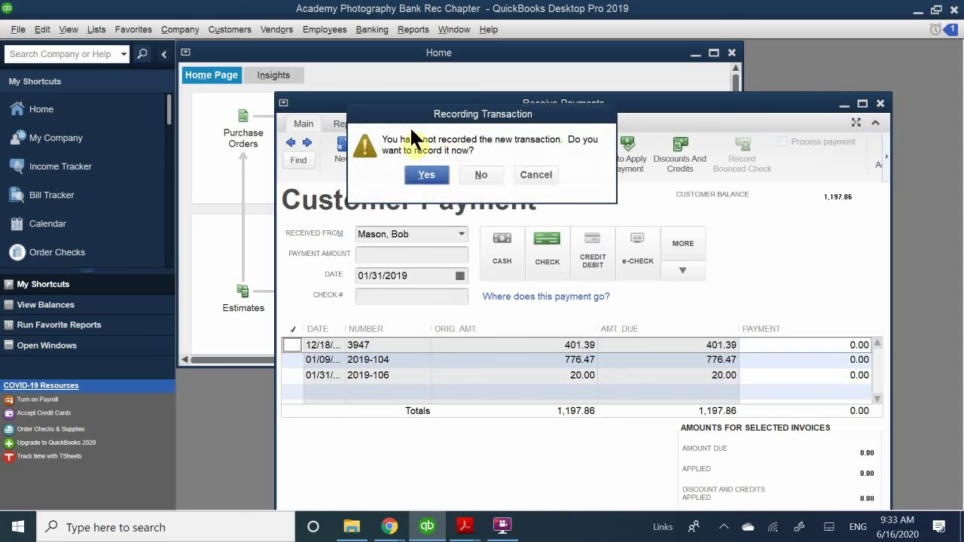
left_click(486, 175)
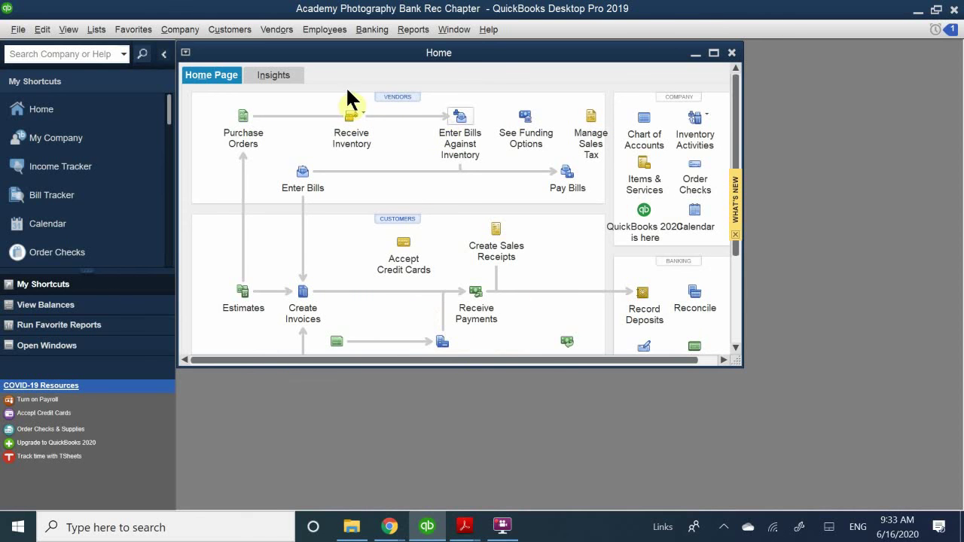
- Open the Customer Center from the maximized Home page and widen the Customers & Jobs list to show full names
double_click(468, 53)
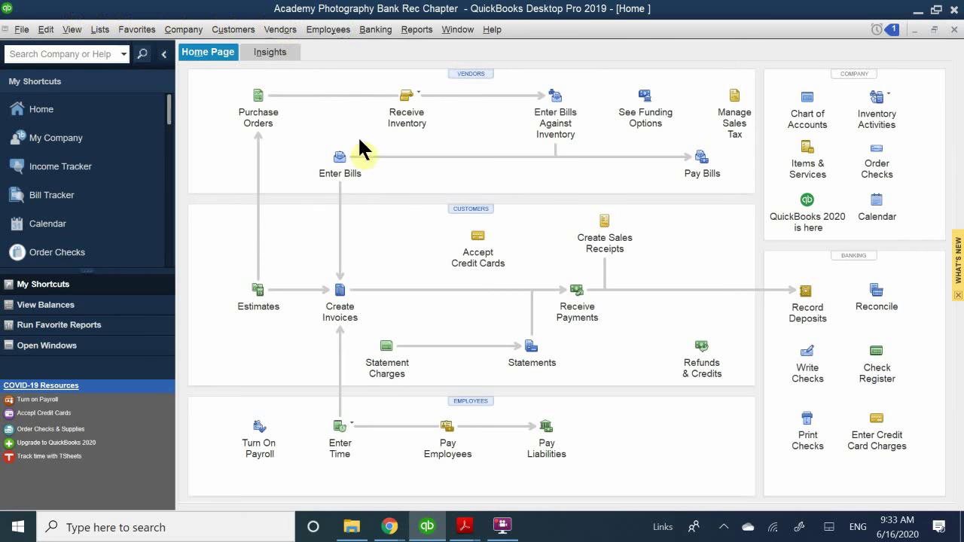
left_click(472, 204)
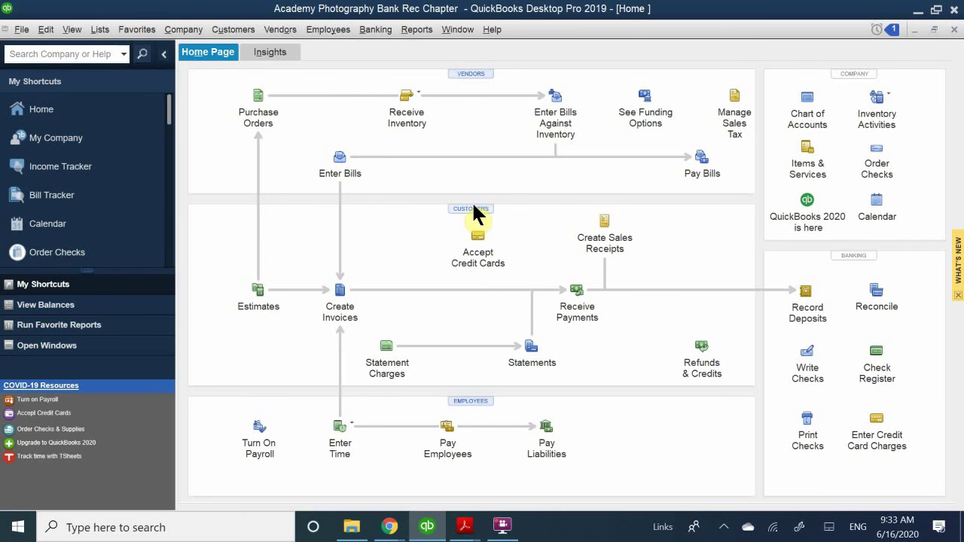
left_click(473, 206)
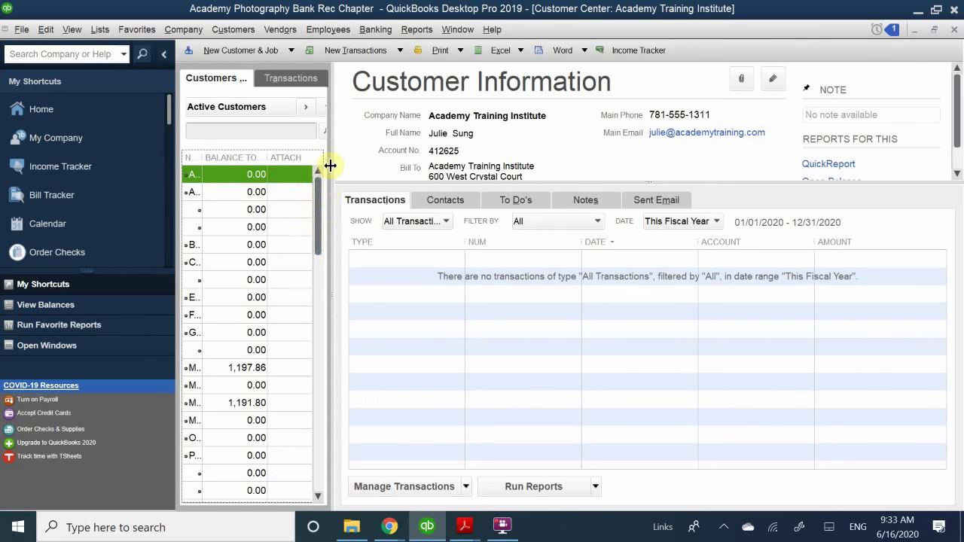
left_click_drag(329, 165, 506, 166)
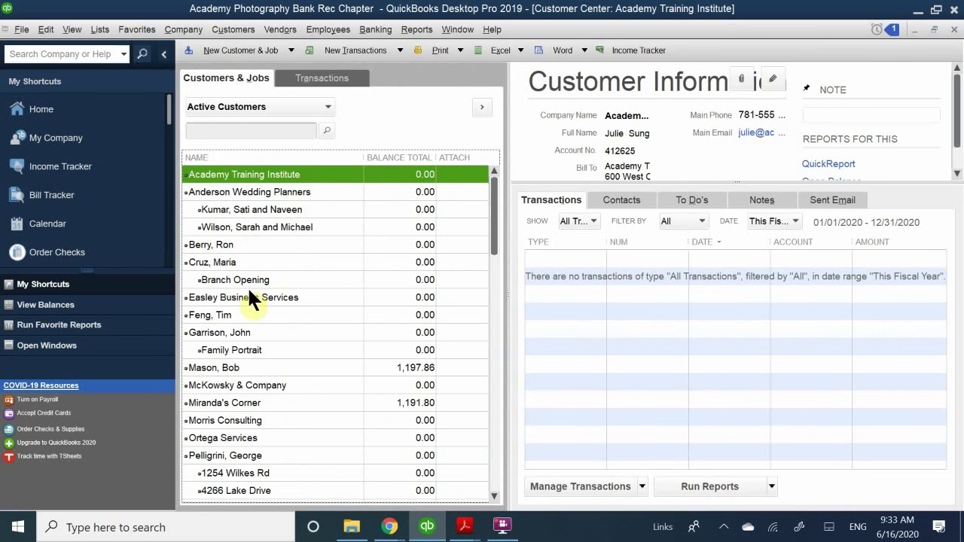
- List the transactions for all dates of the customer whose check bounced, and open the invoice dated 12/18/2018
left_click(232, 368)
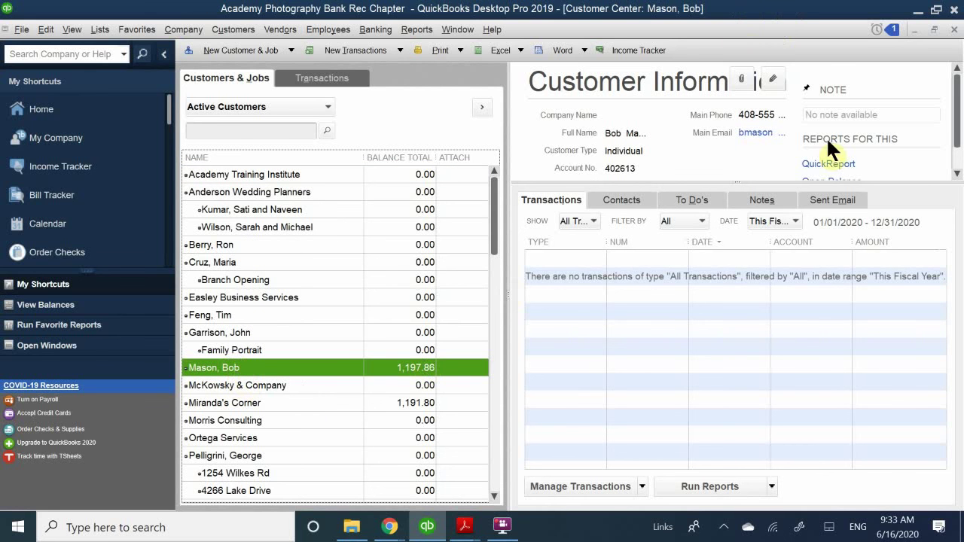
left_click(754, 218)
scroll(775, 235, "up", 1)
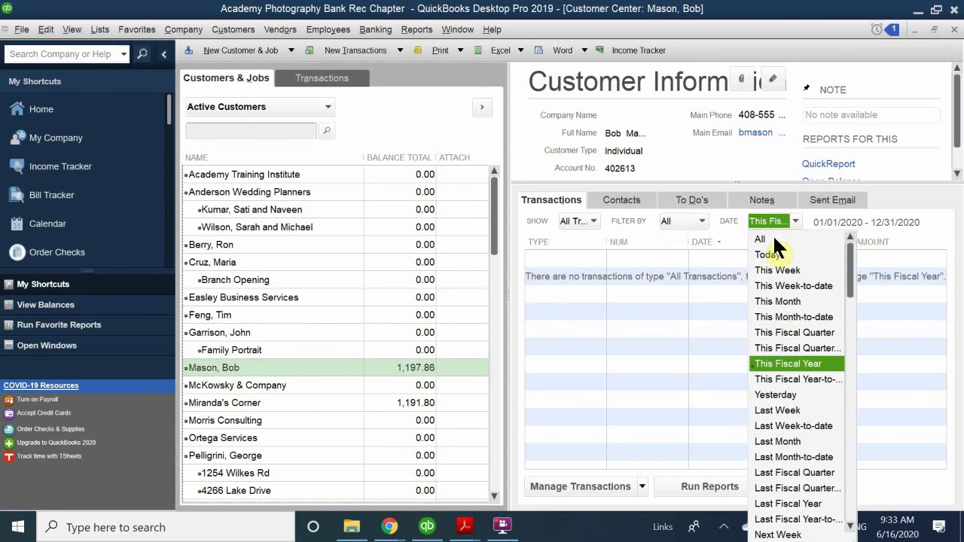
left_click(773, 237)
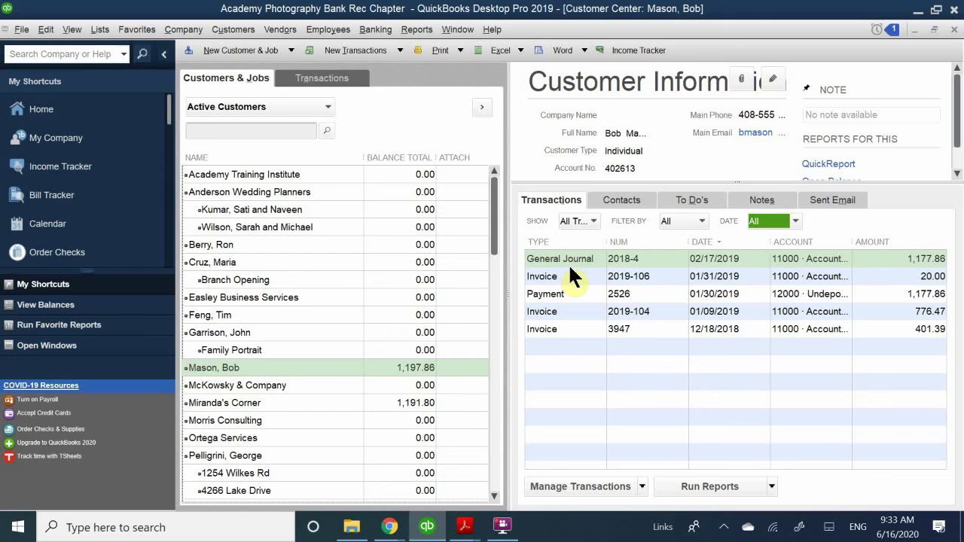
double_click(572, 329)
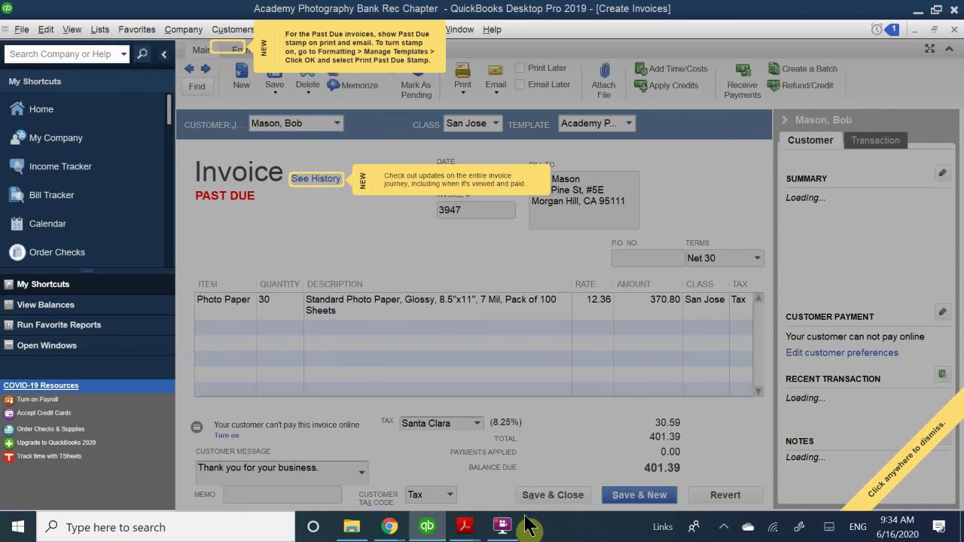
left_click(500, 524)
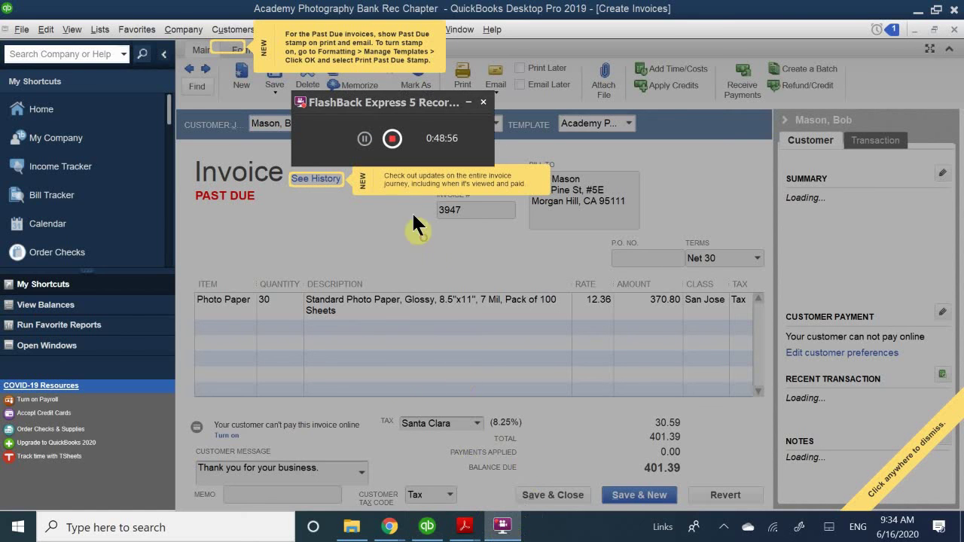